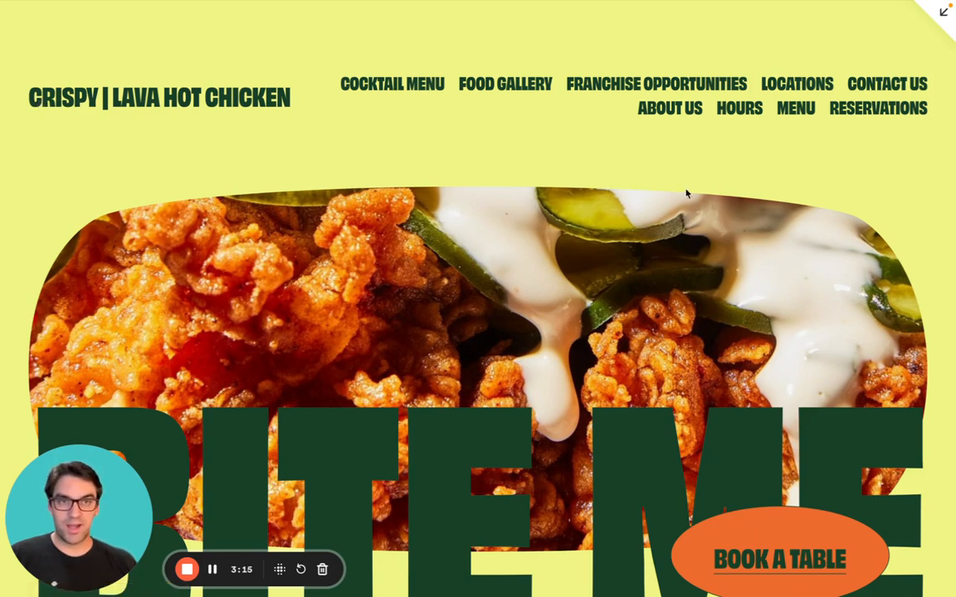
- Leave the full-screen preview, open the Home page for editing, and start editing the site header
click(944, 14)
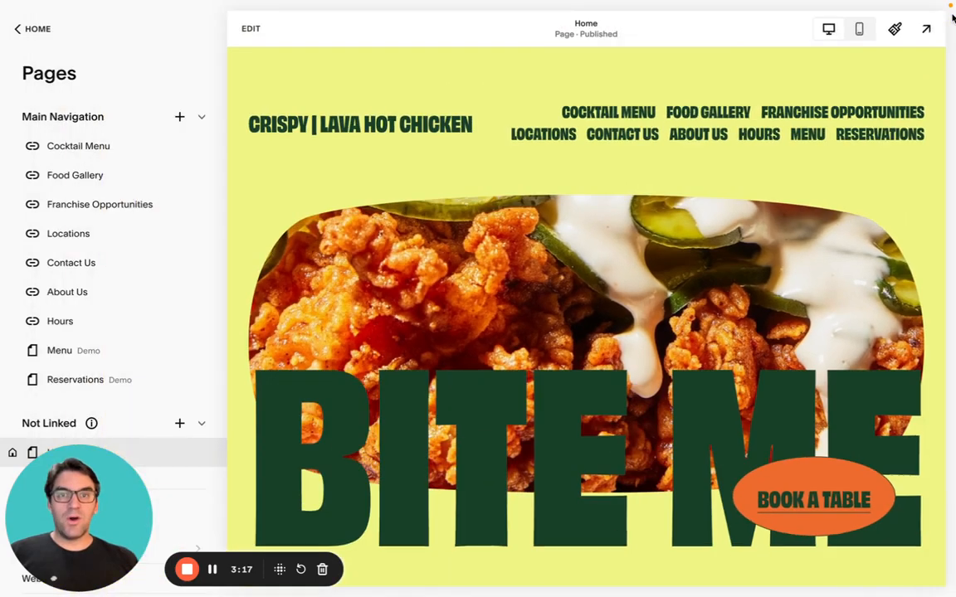
click(250, 32)
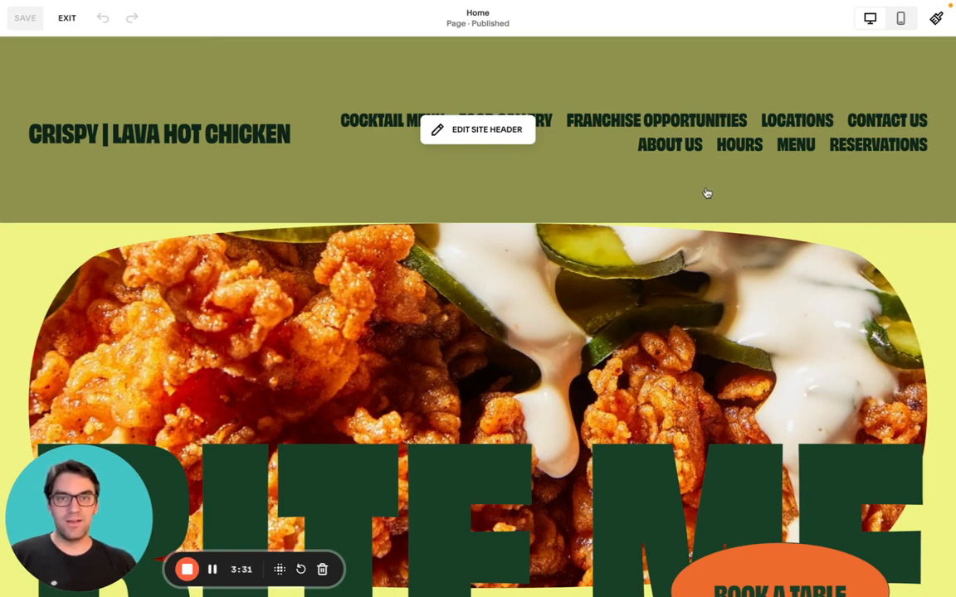
click(467, 131)
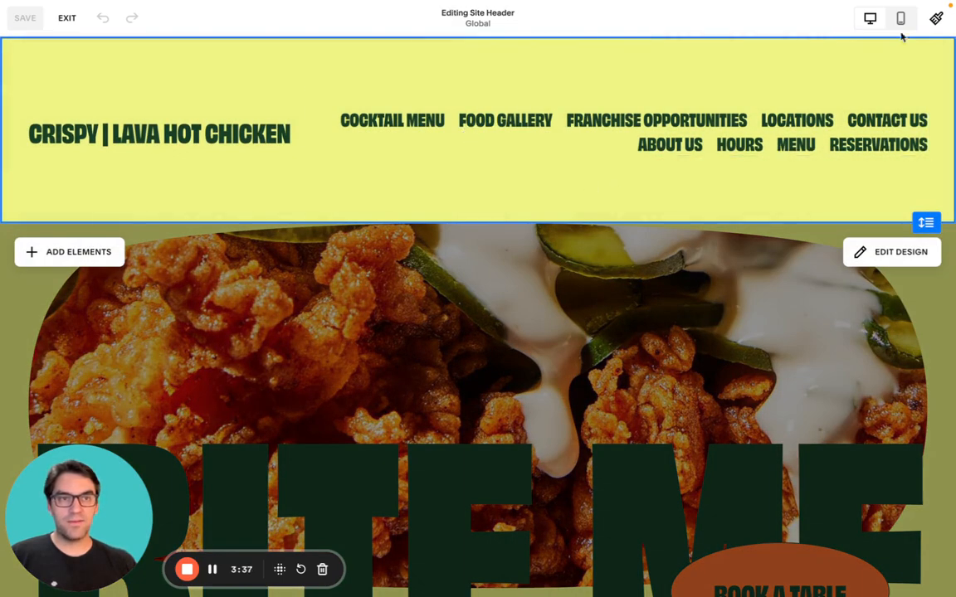
- Open the Light 1 color theme in the site styles and show only the header's color settings
click(938, 19)
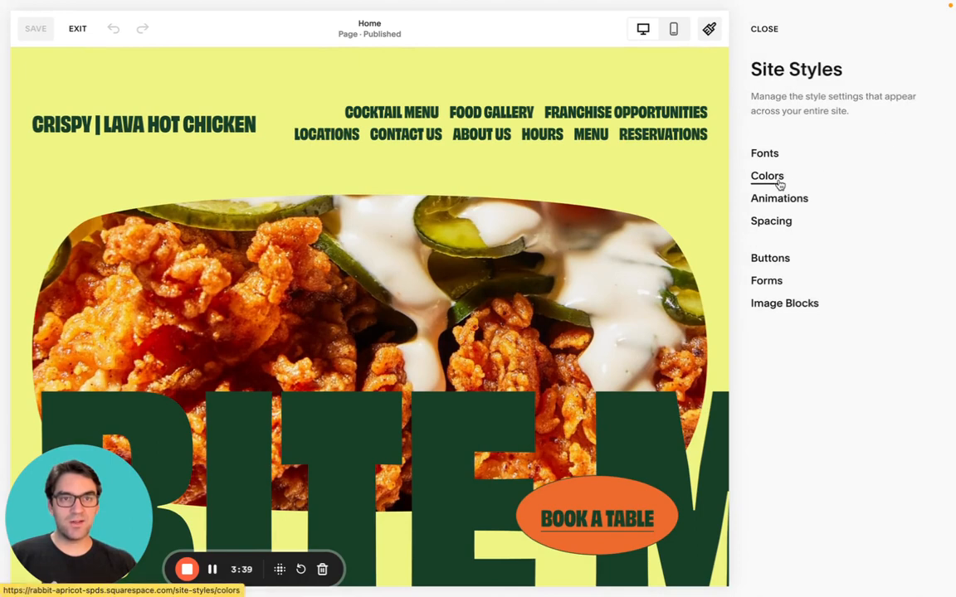
click(780, 185)
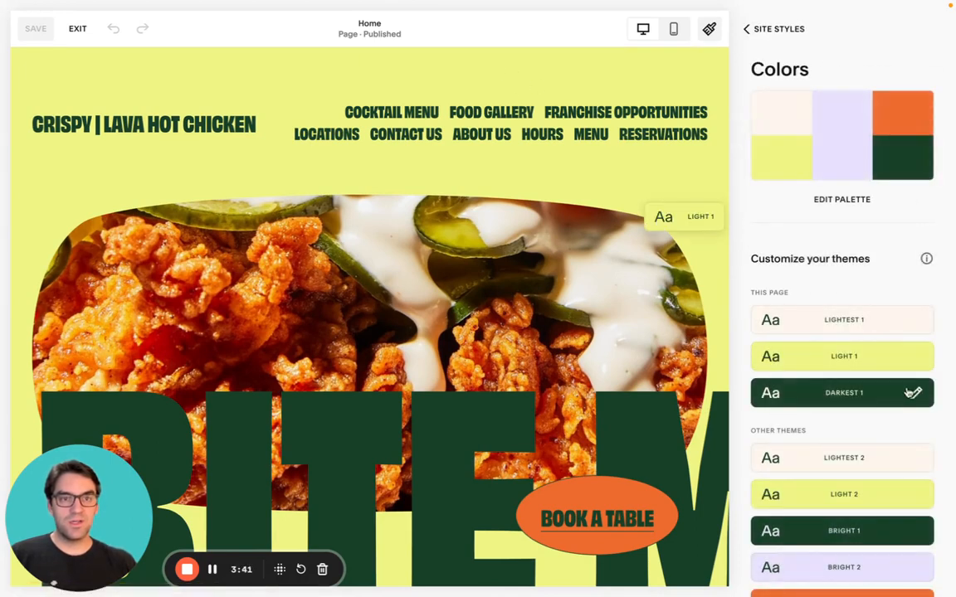
click(880, 363)
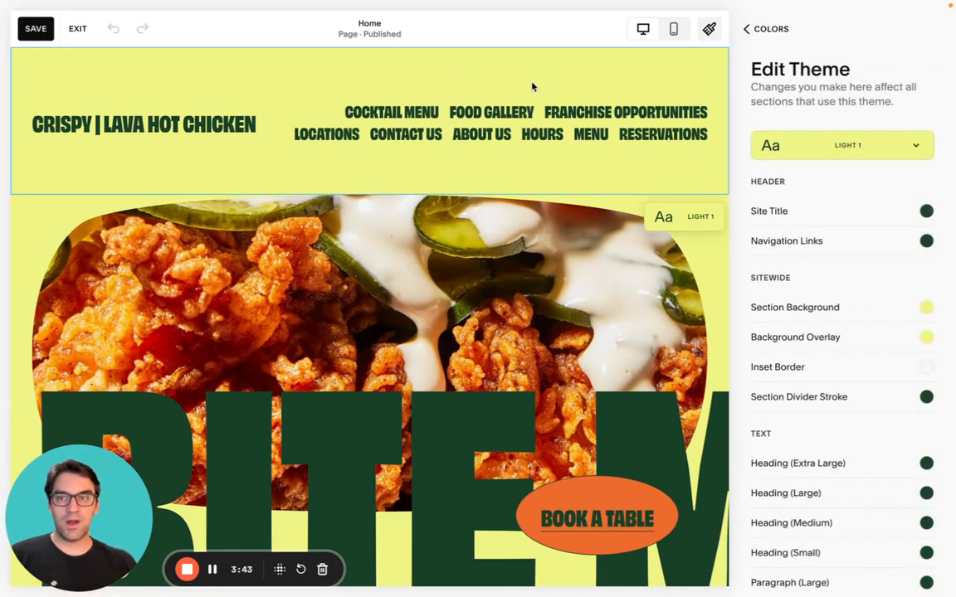
click(475, 83)
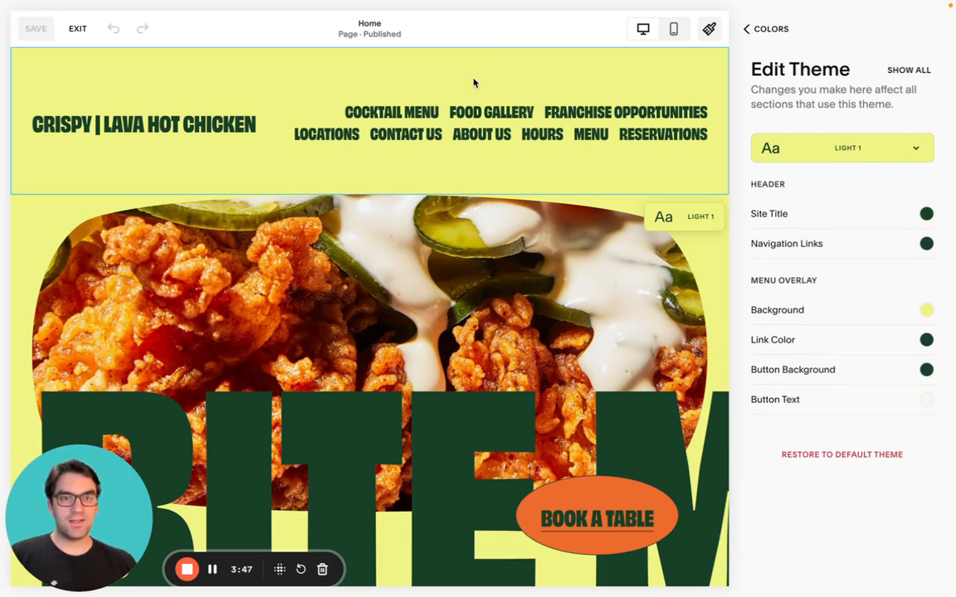
- Try lavender as the menu overlay background in the Light 1 theme and return it to yellow
click(834, 314)
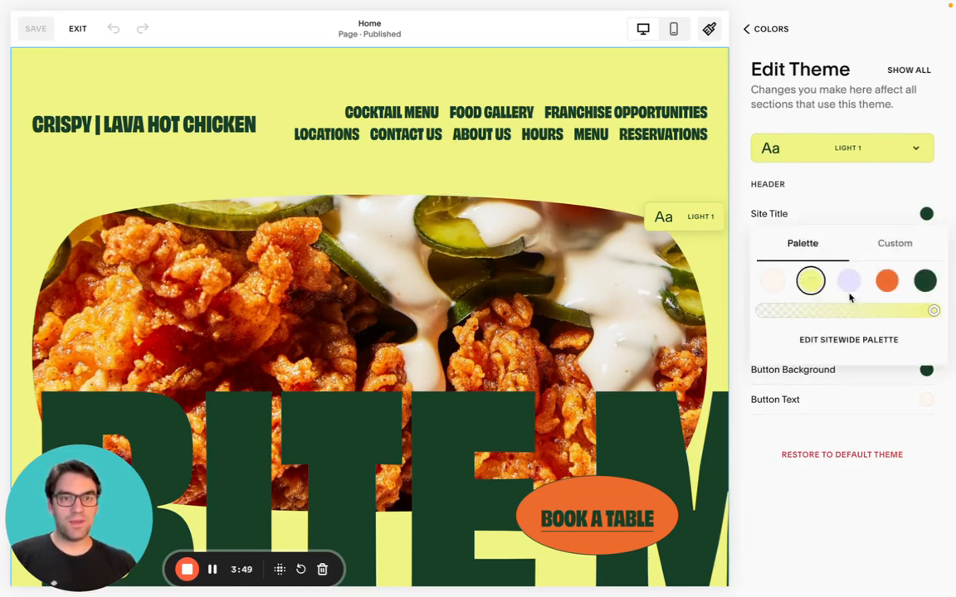
click(848, 282)
click(811, 281)
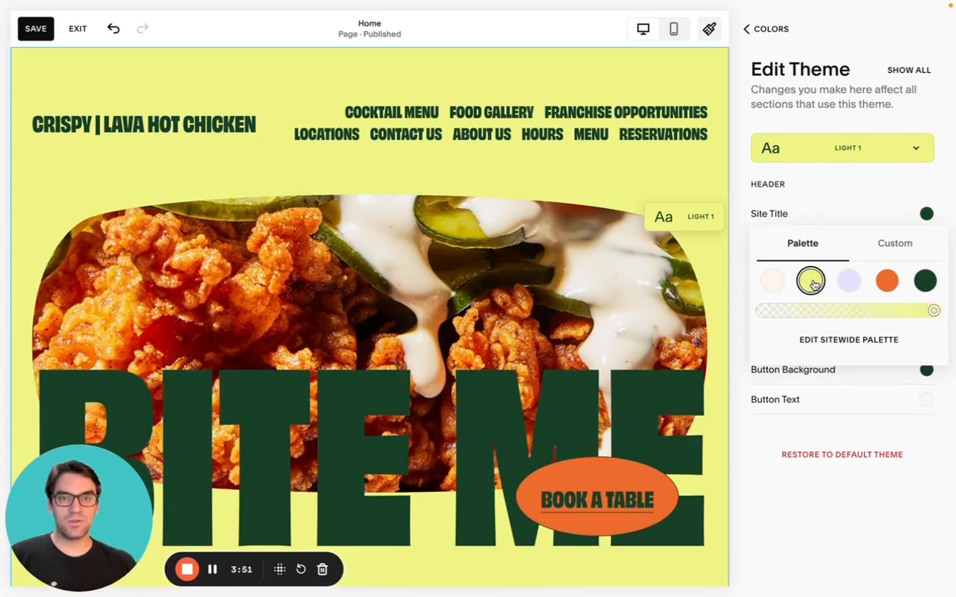
click(865, 180)
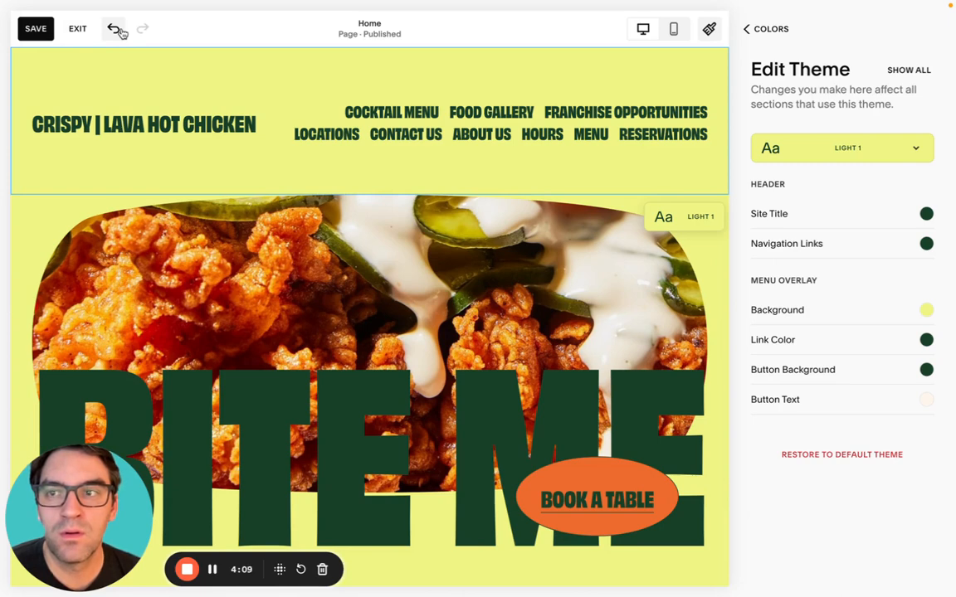
- Discard the unsaved theme changes and exit the page editor
click(77, 28)
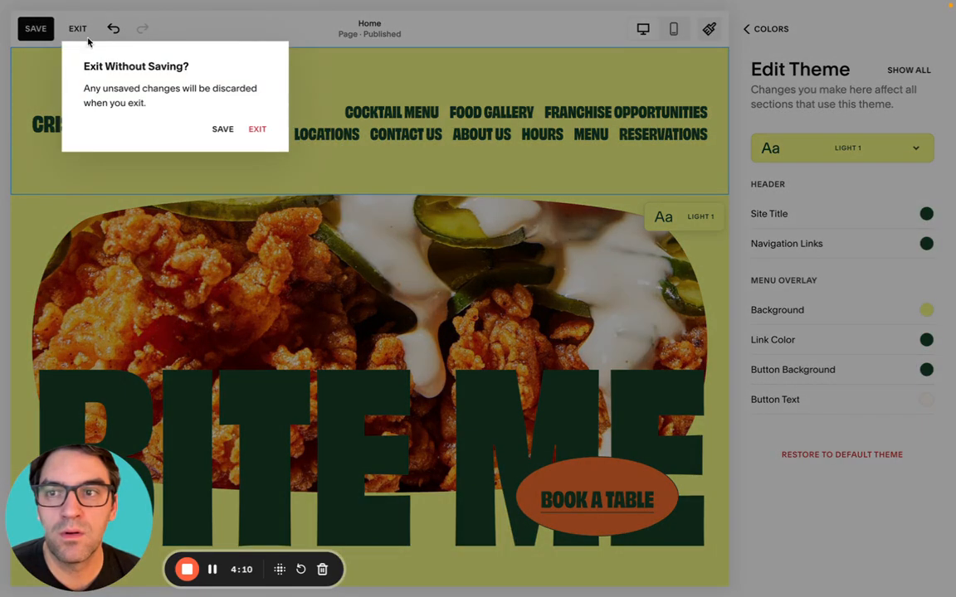
click(254, 130)
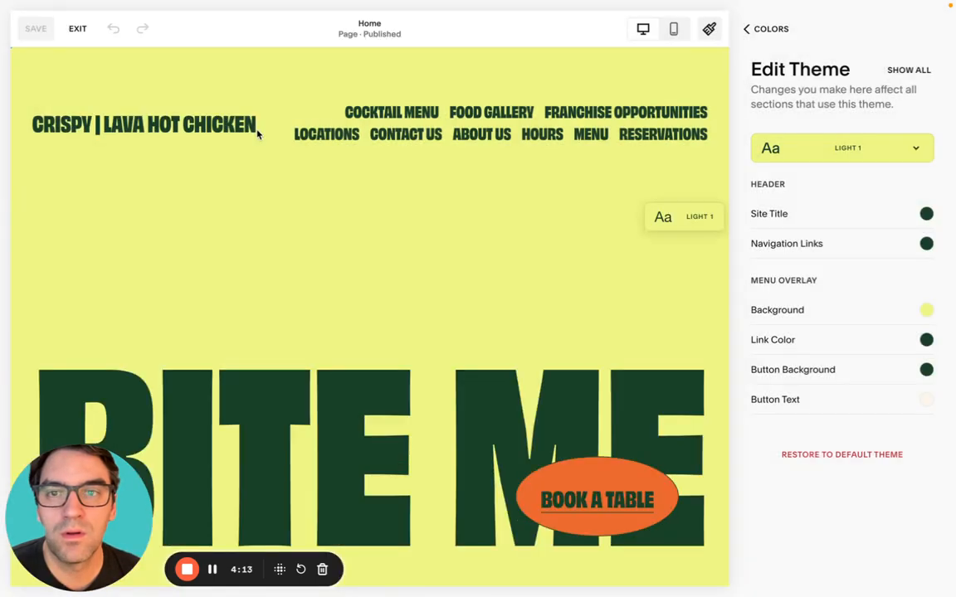
click(79, 33)
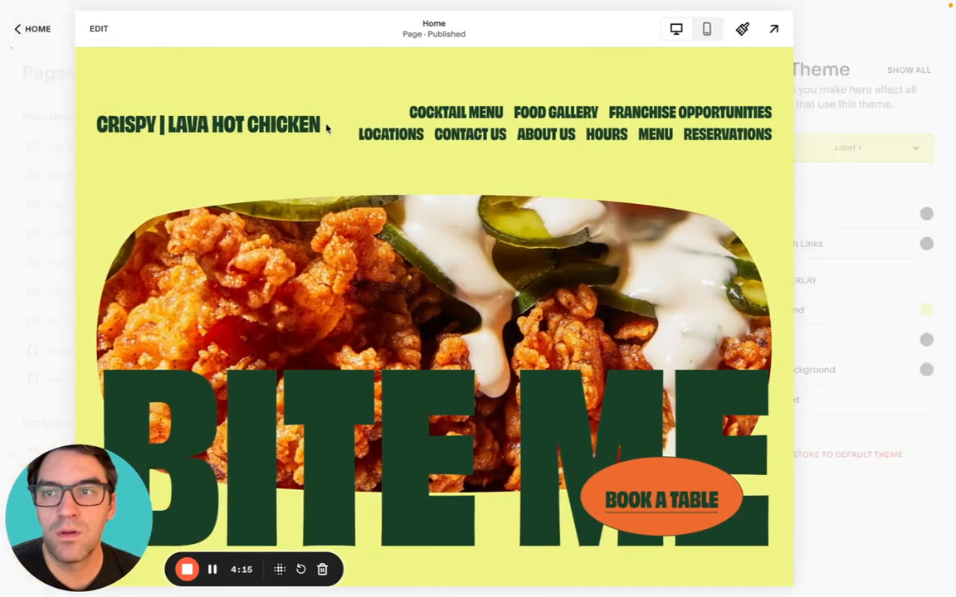
- Reopen the Home page's site header for editing and display its color settings
click(249, 29)
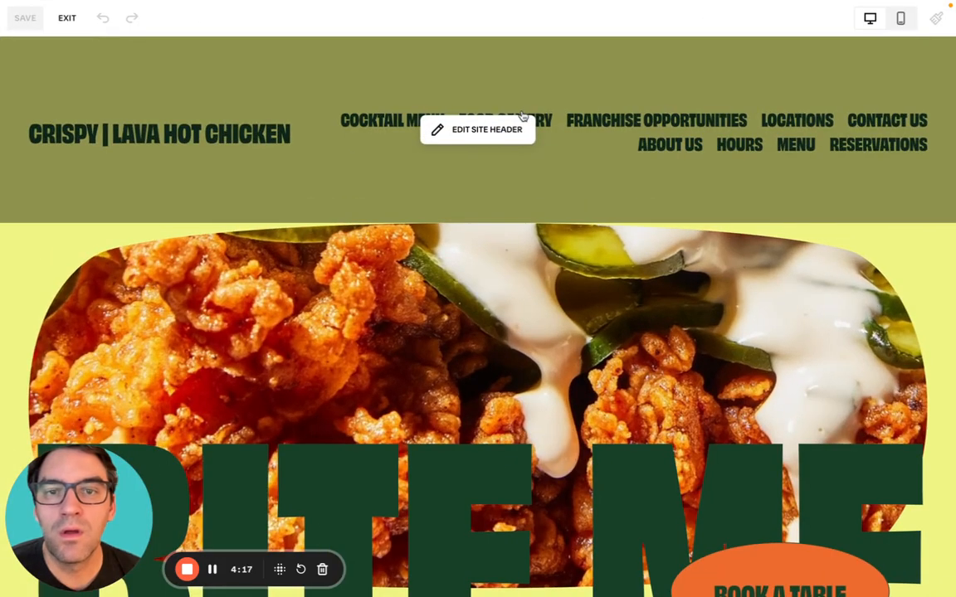
click(498, 131)
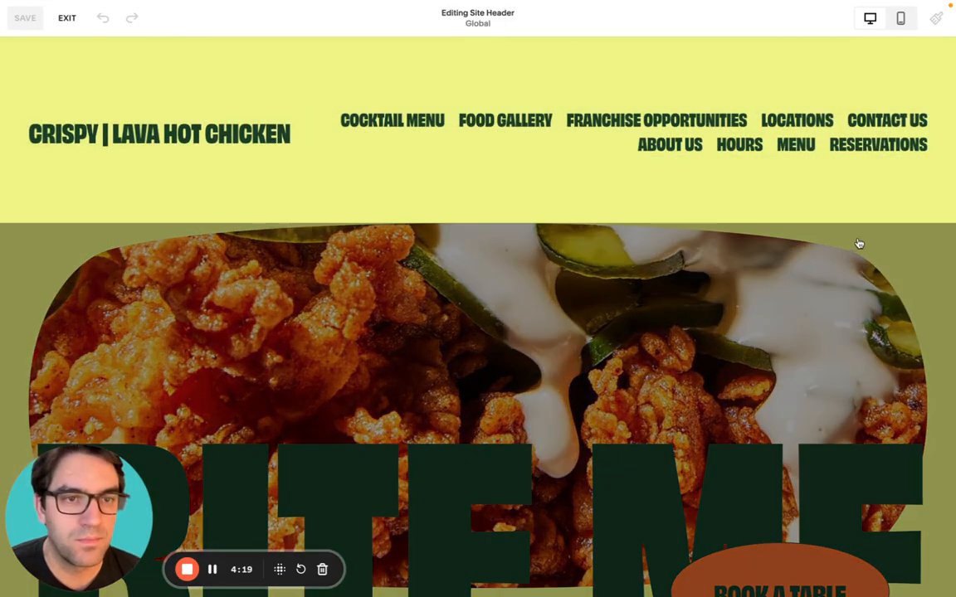
click(907, 251)
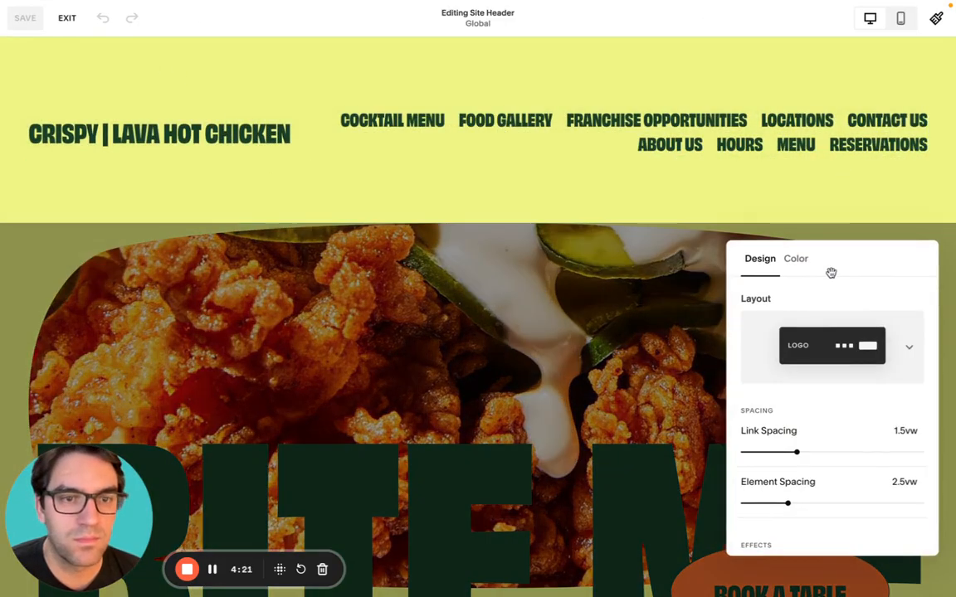
click(798, 264)
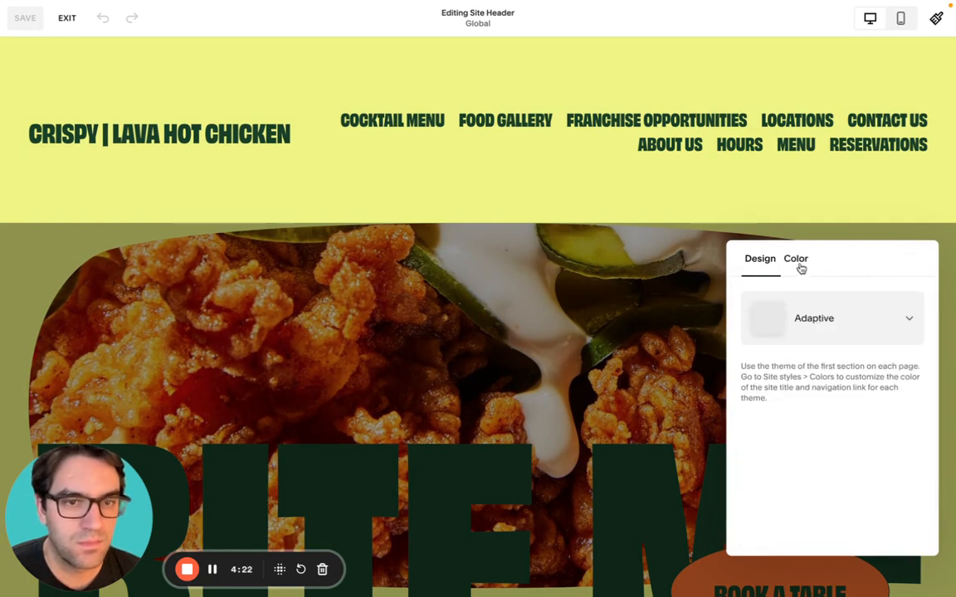
- Try the Gradient and Solid color styles on the site header
click(839, 317)
click(836, 267)
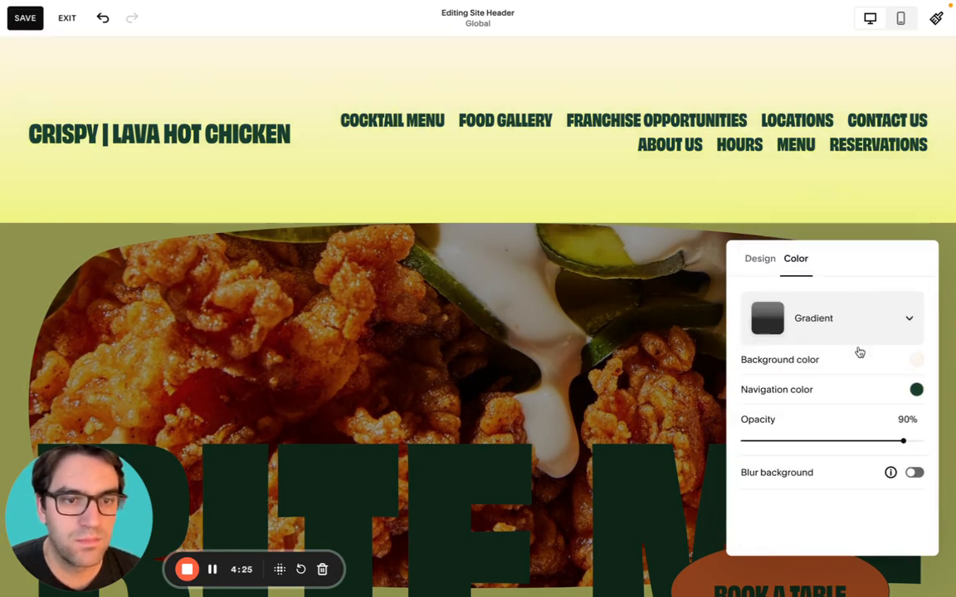
click(864, 326)
click(858, 258)
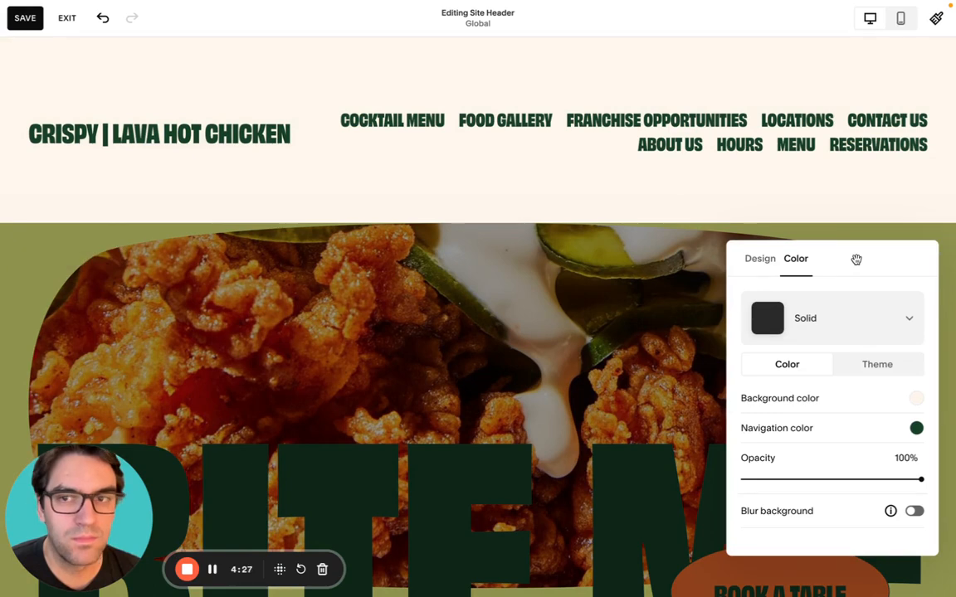
- Return the site header's color style to Adaptive and save the header
click(864, 330)
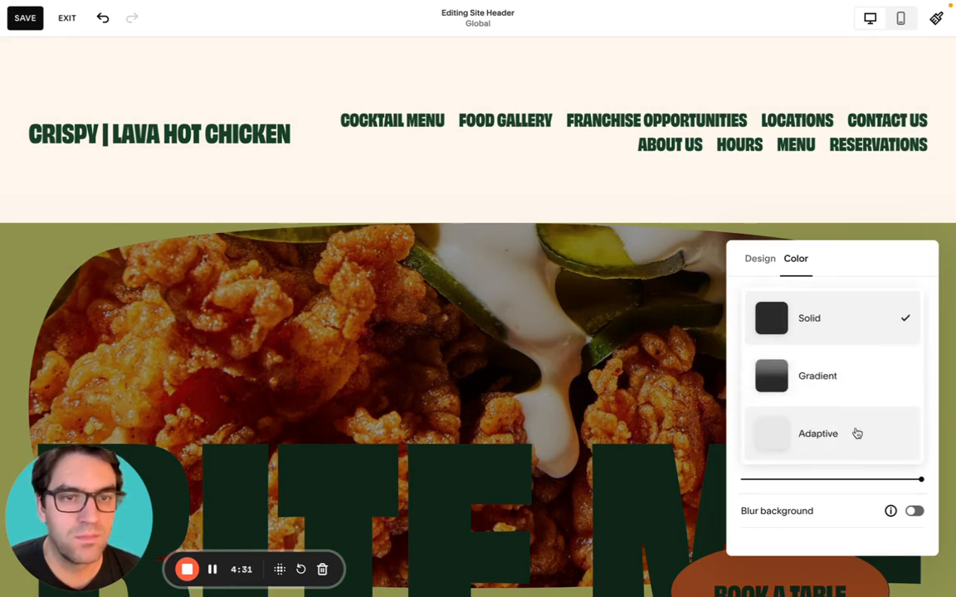
click(853, 433)
click(789, 209)
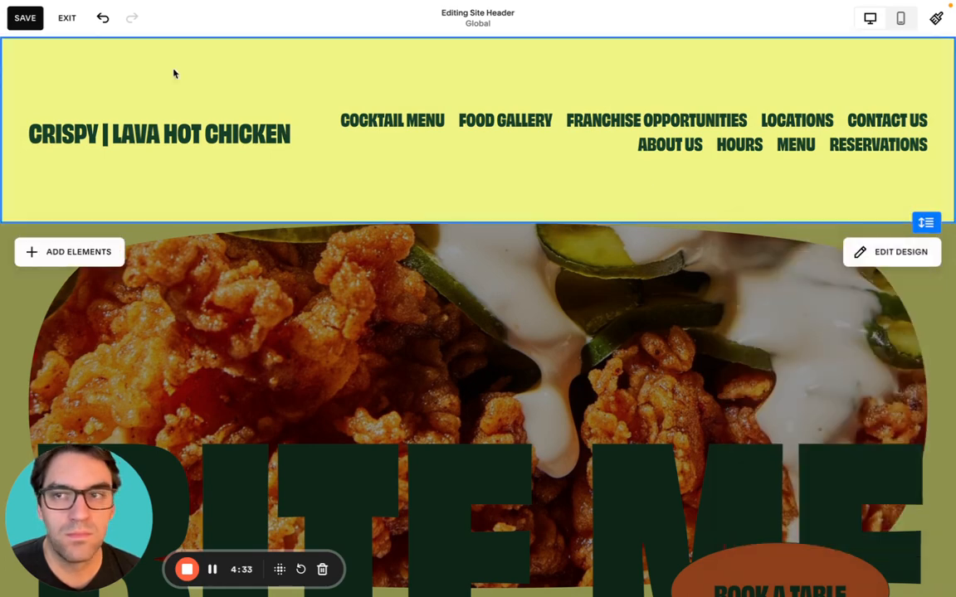
click(30, 19)
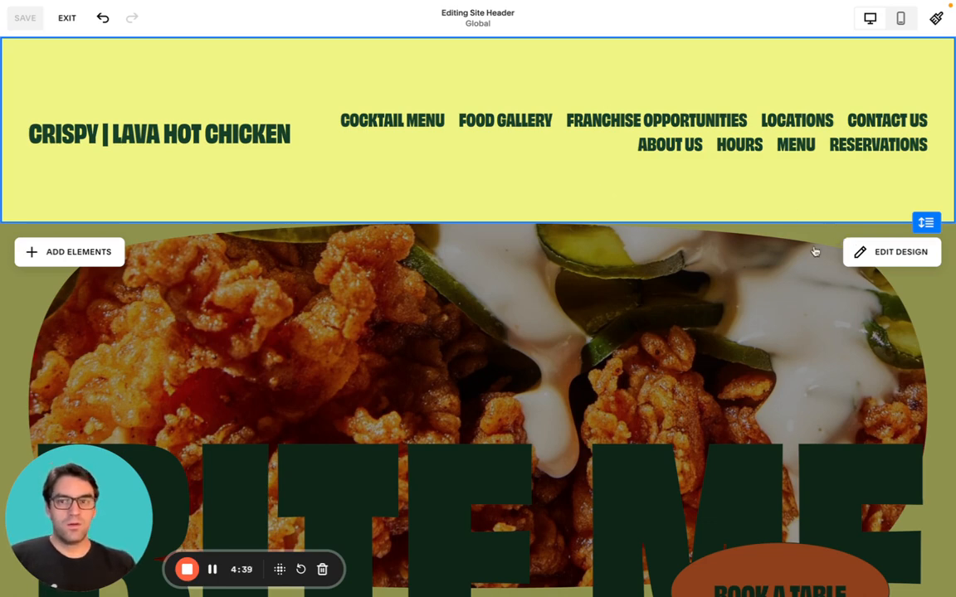
- Look at the layout settings in the site header's design options and close them
click(908, 256)
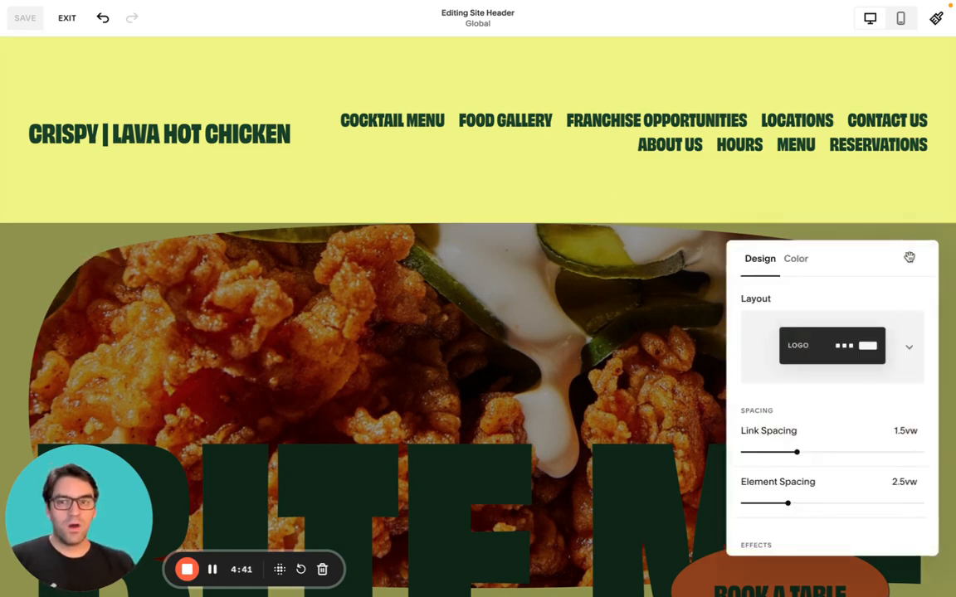
click(859, 362)
click(471, 191)
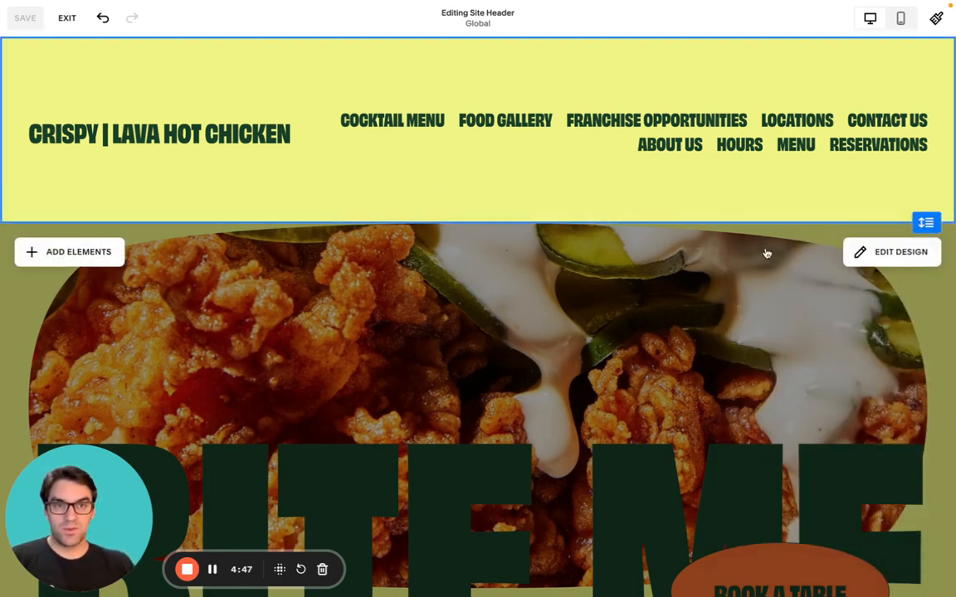
- Set the site header's color style to Solid with the cream background, save it, and exit the editor
click(920, 256)
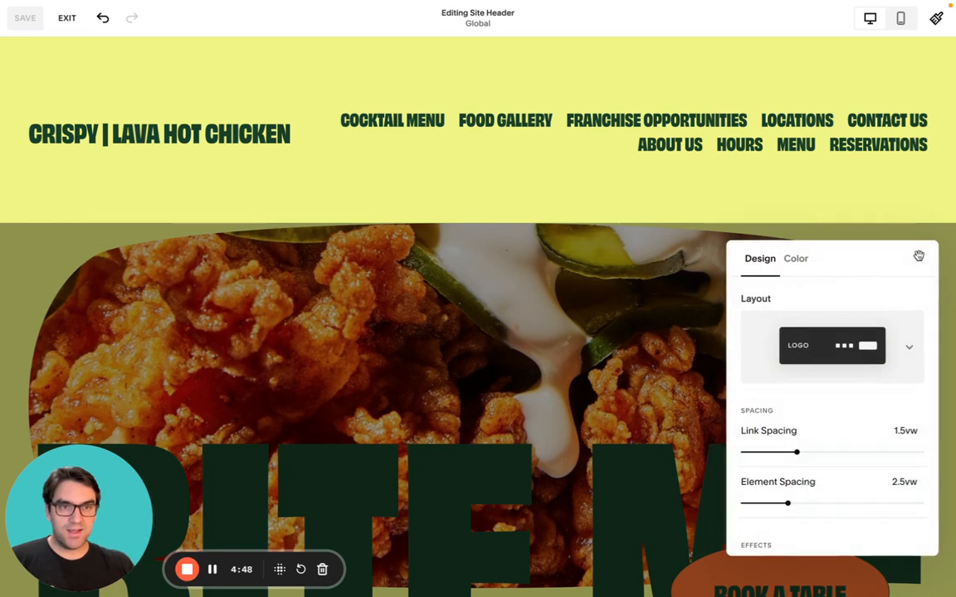
click(797, 260)
click(809, 330)
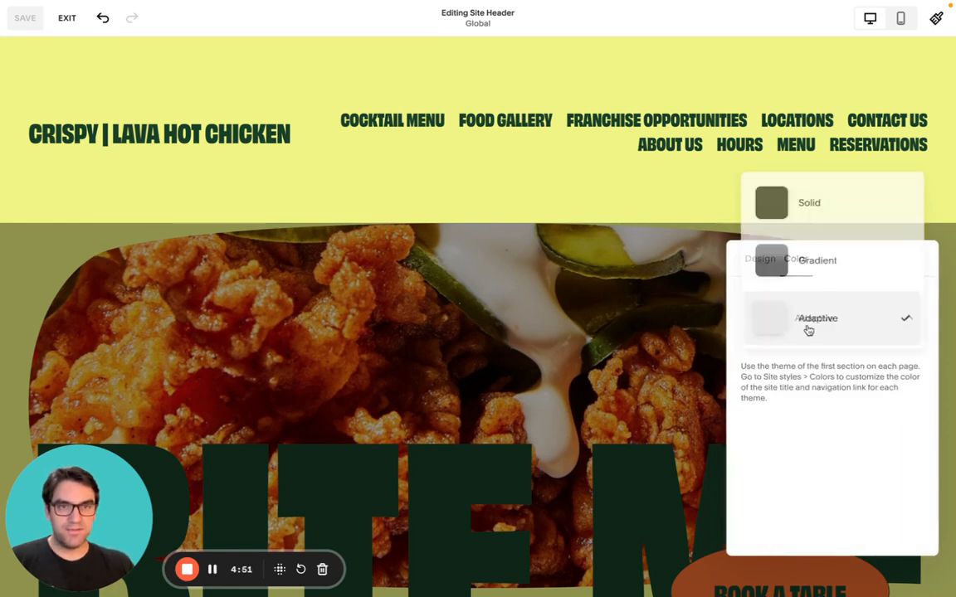
click(809, 218)
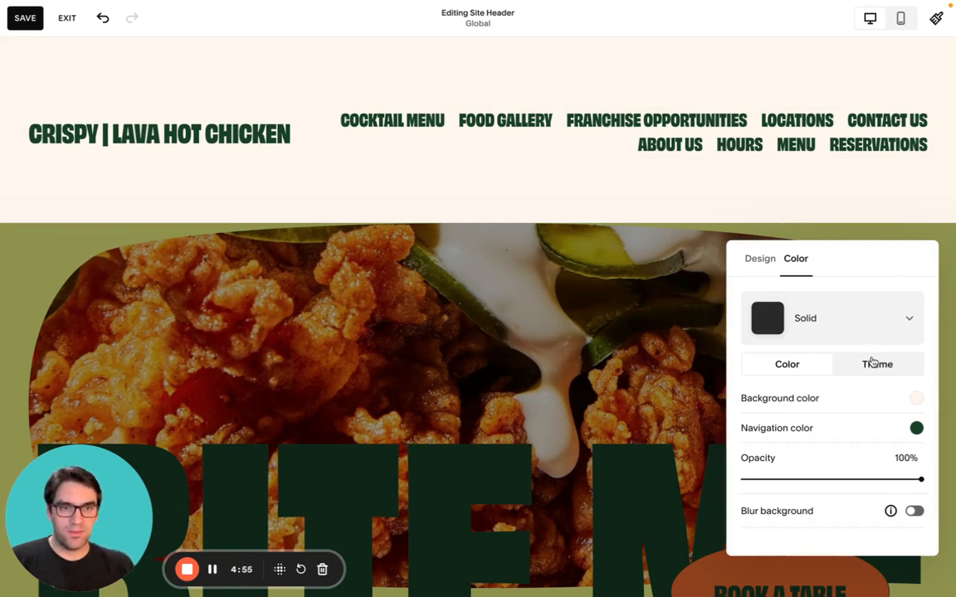
click(916, 400)
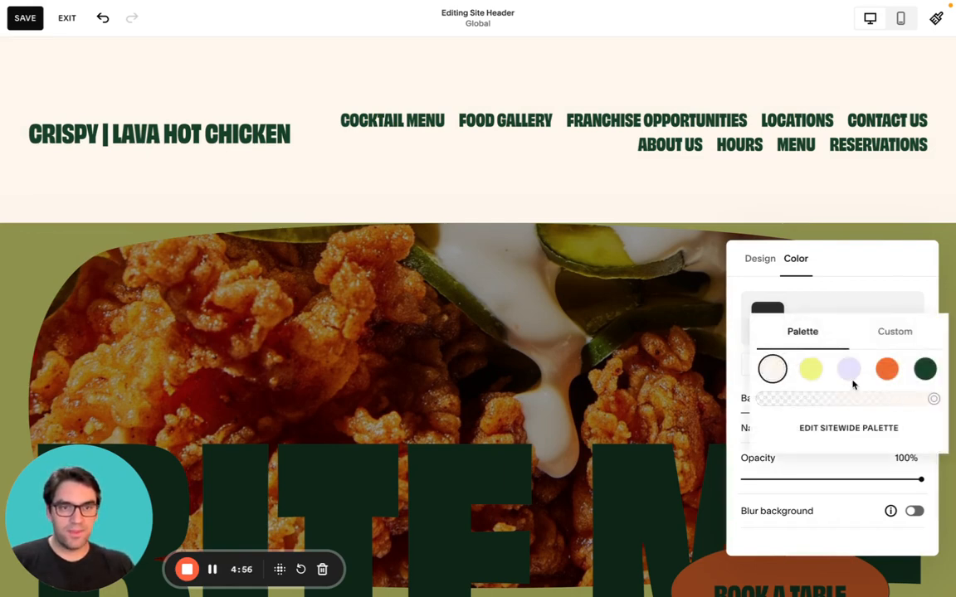
click(744, 212)
click(25, 17)
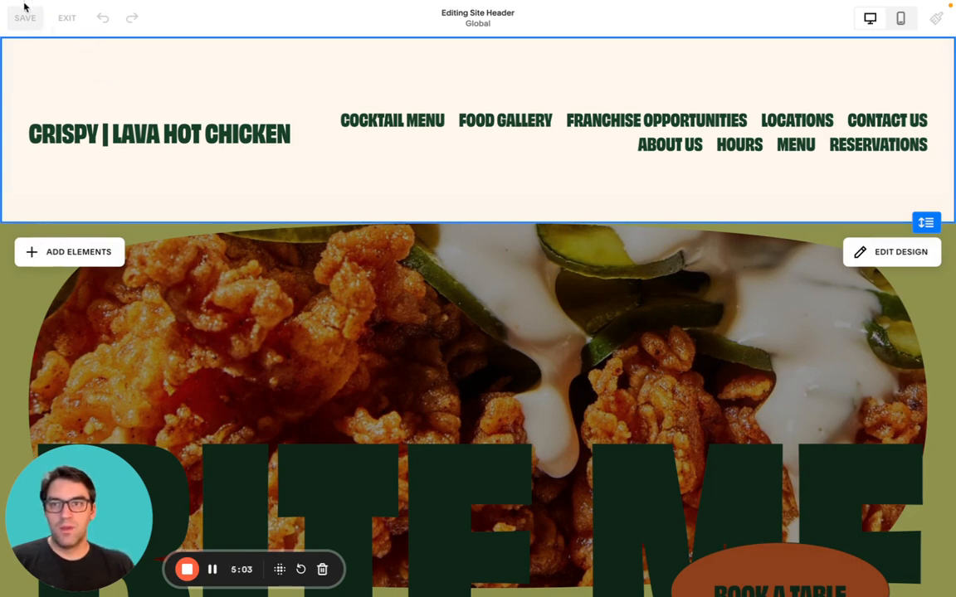
click(66, 17)
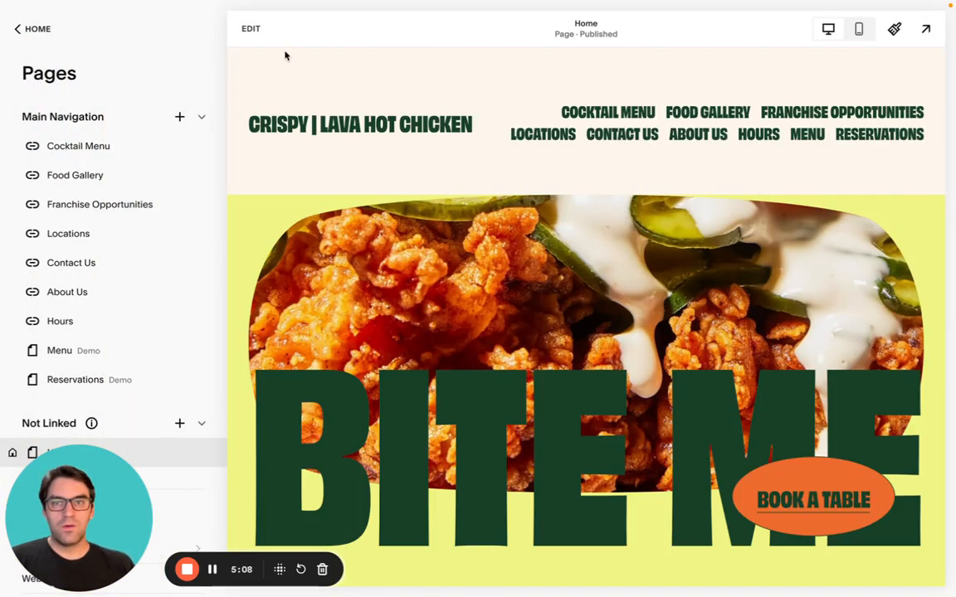
- Open the title and logo settings in the site header and upload Untitled design (4).png from Downloads as the logo image
click(252, 30)
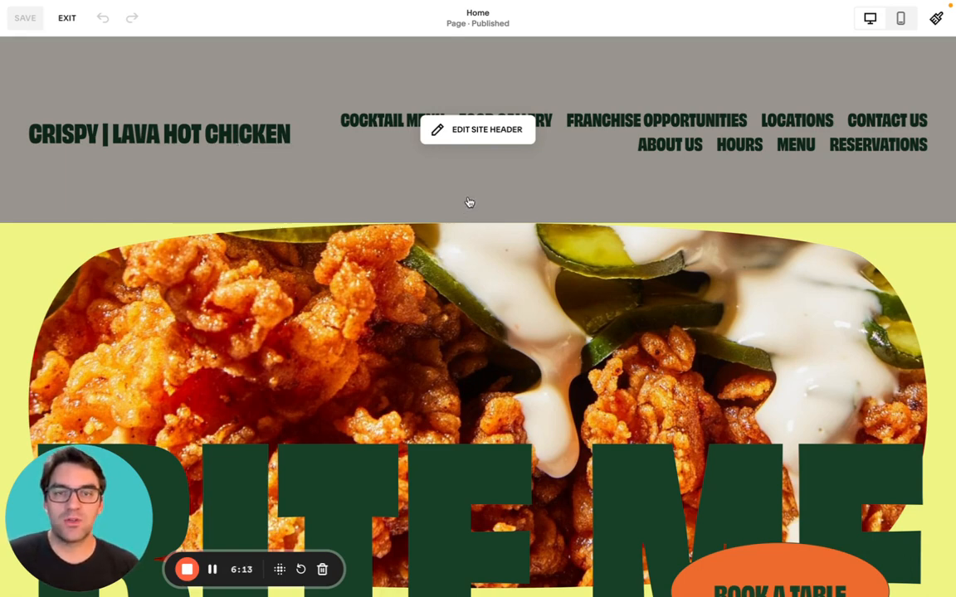
click(503, 130)
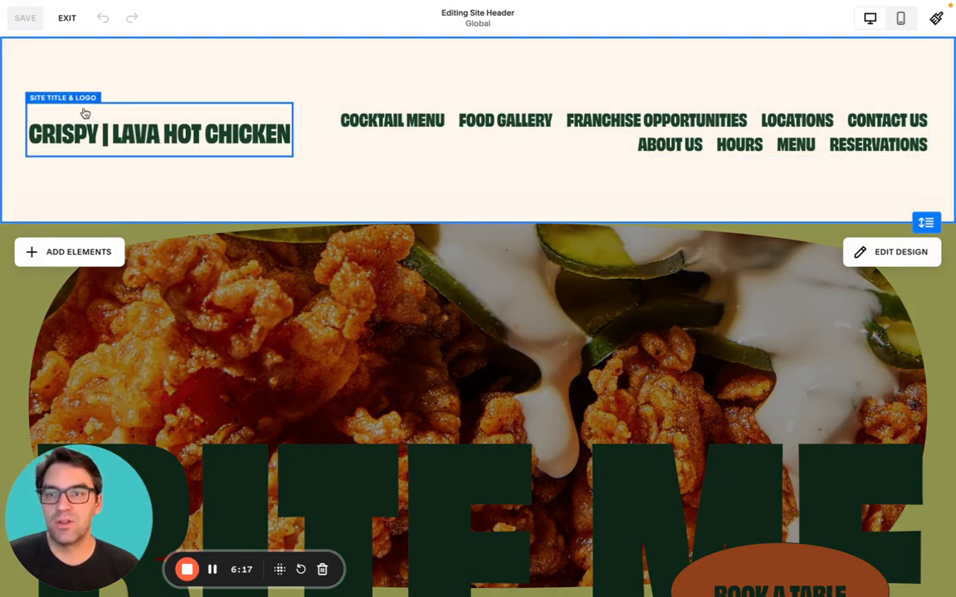
click(84, 112)
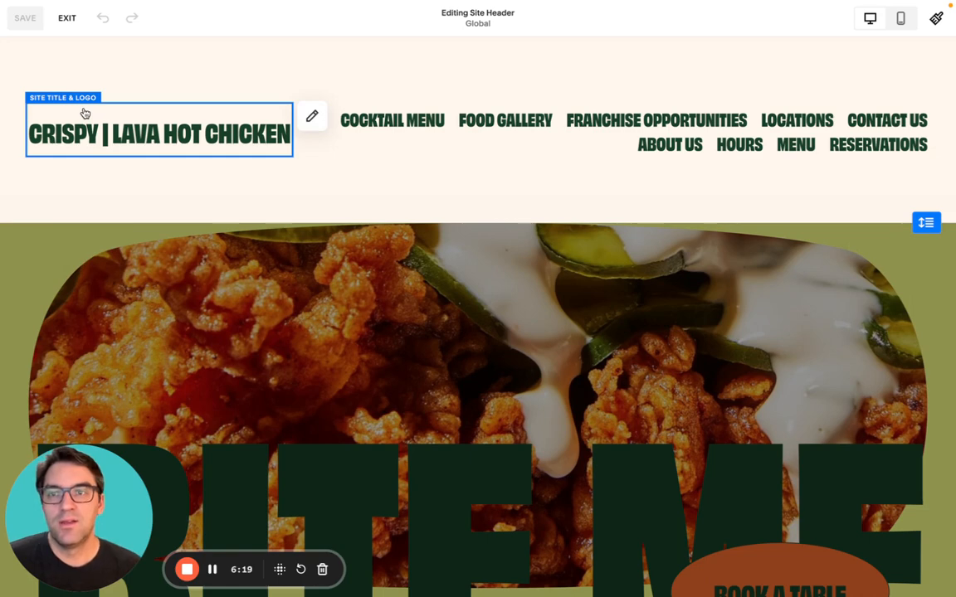
click(312, 116)
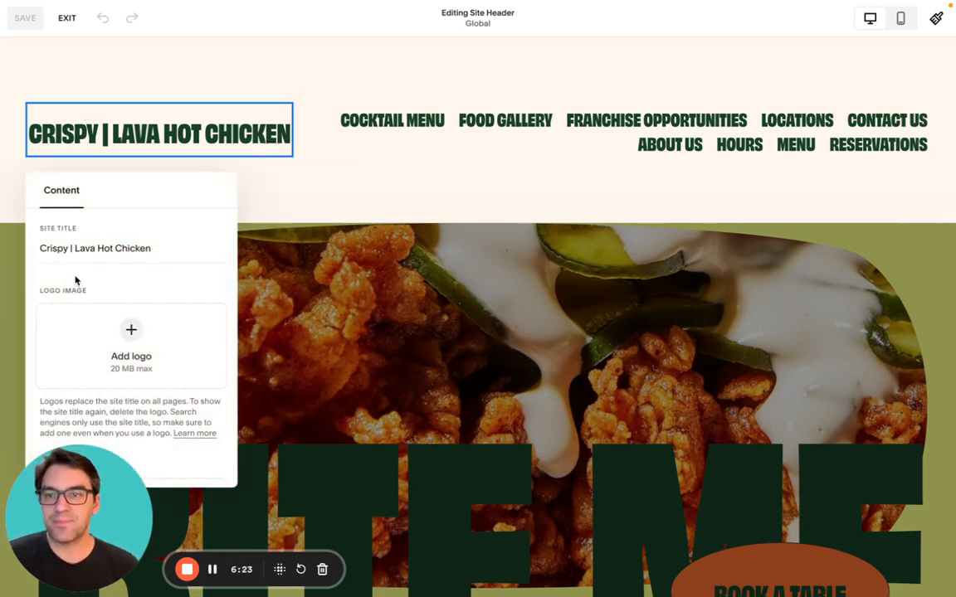
drag(172, 249, 36, 242)
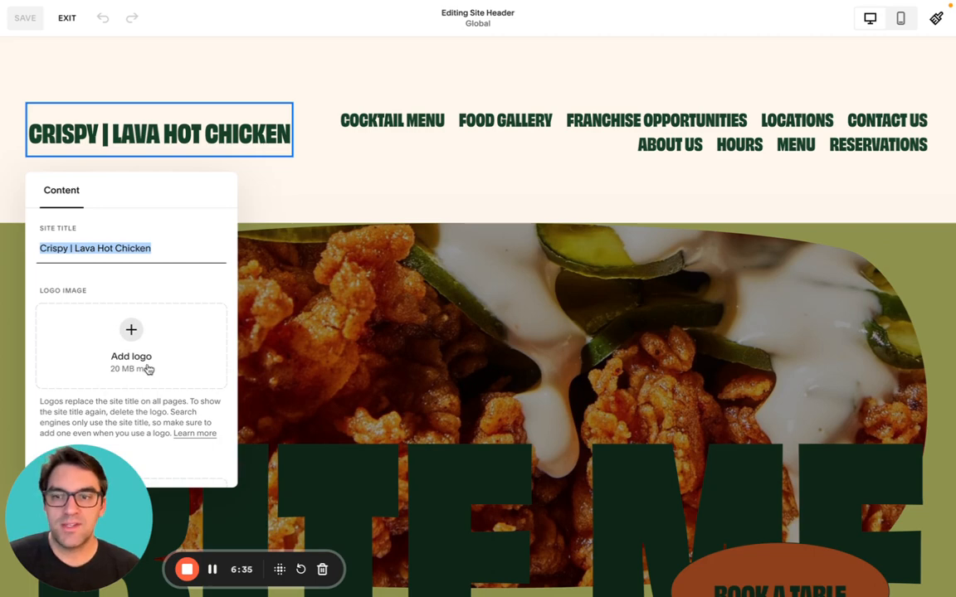
click(131, 332)
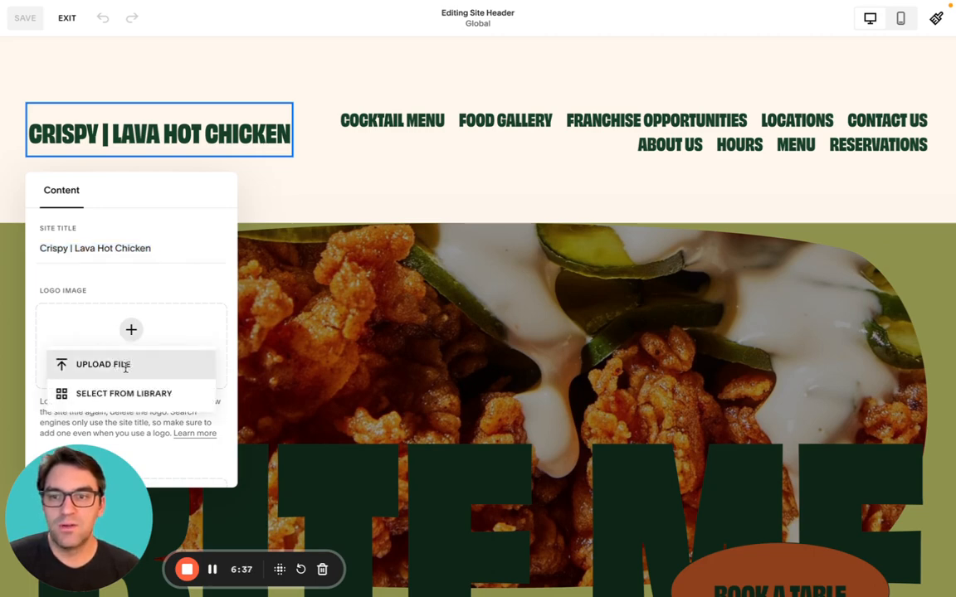
click(125, 368)
click(338, 116)
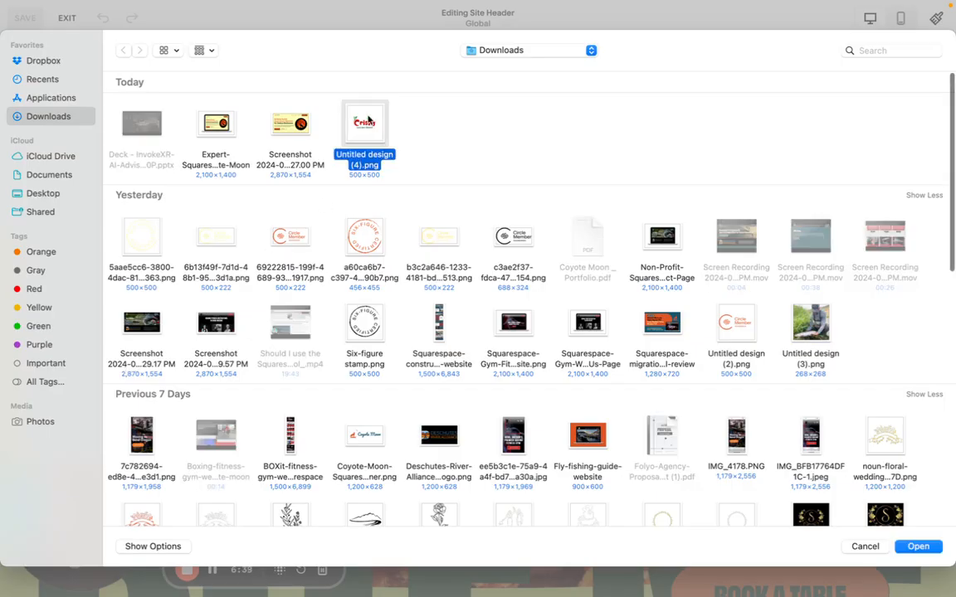
key(Return)
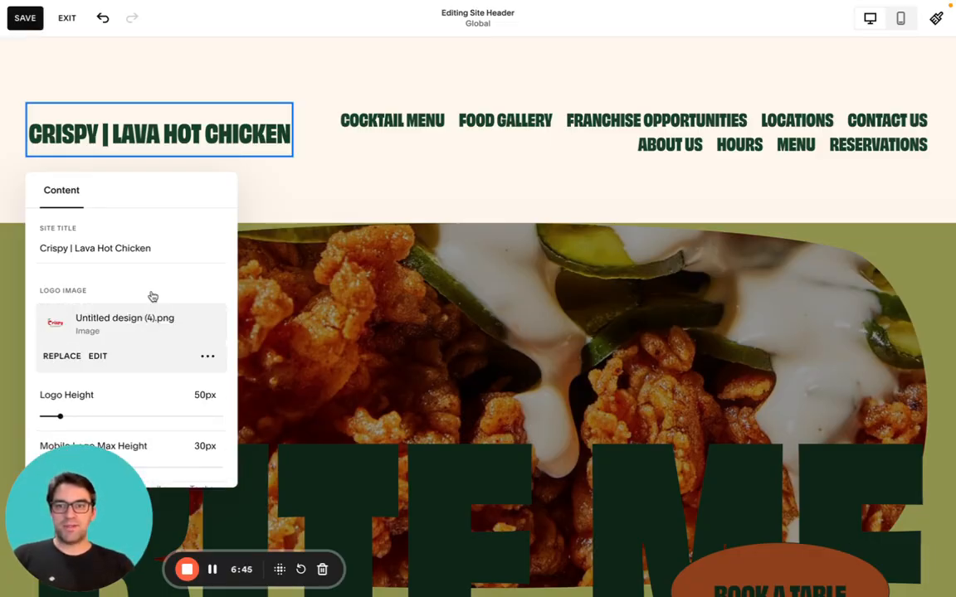
- Set the header logo's height to 320px, close its settings, save the site header and exit the editor
scroll(153, 296, down, 2)
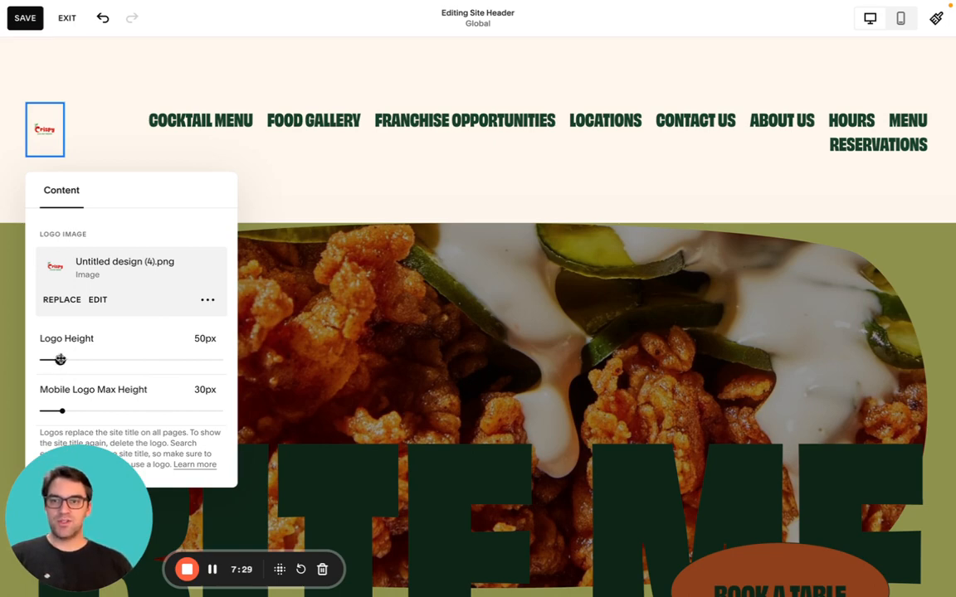
drag(60, 360, 271, 362)
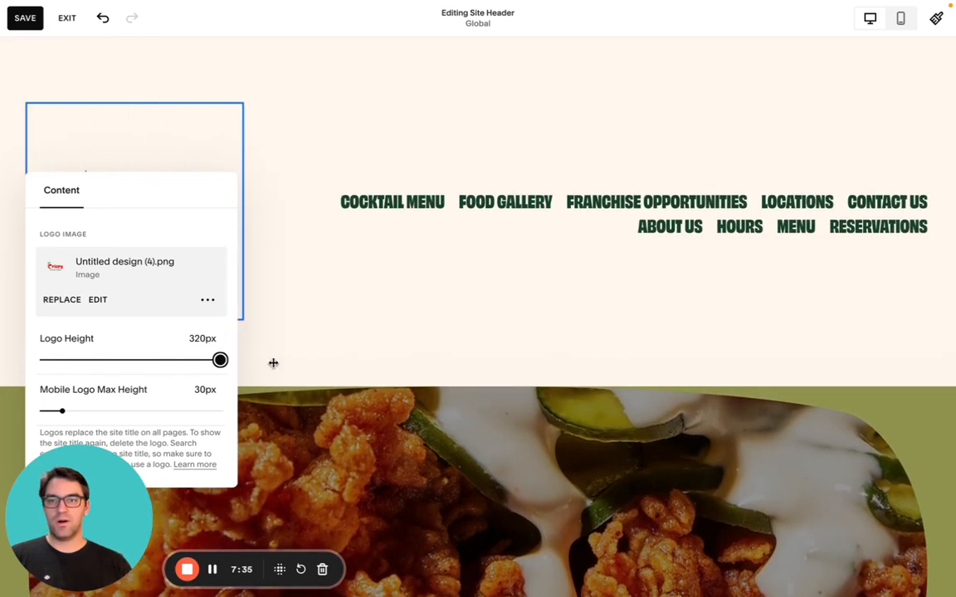
drag(167, 192, 570, 219)
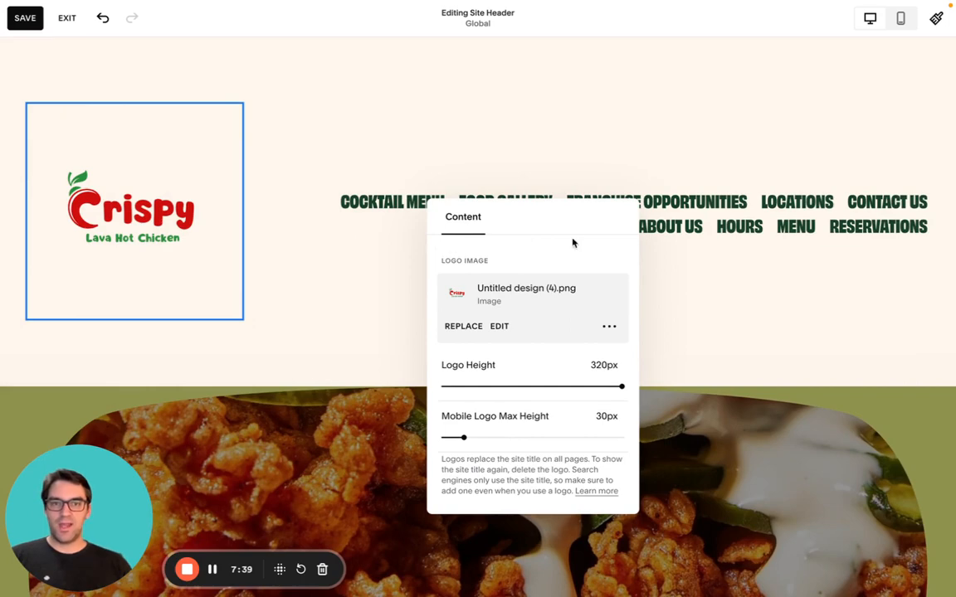
click(769, 275)
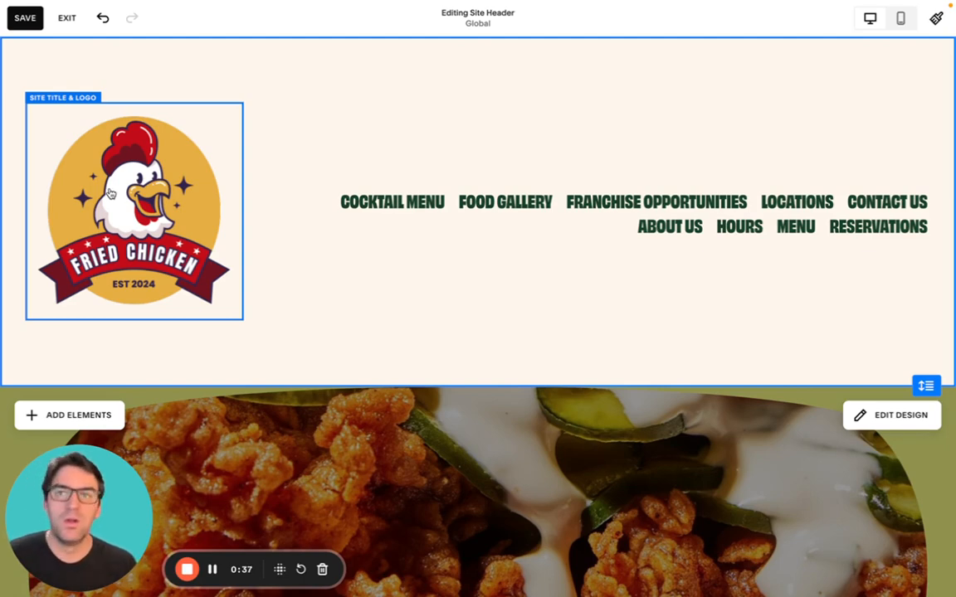
click(33, 20)
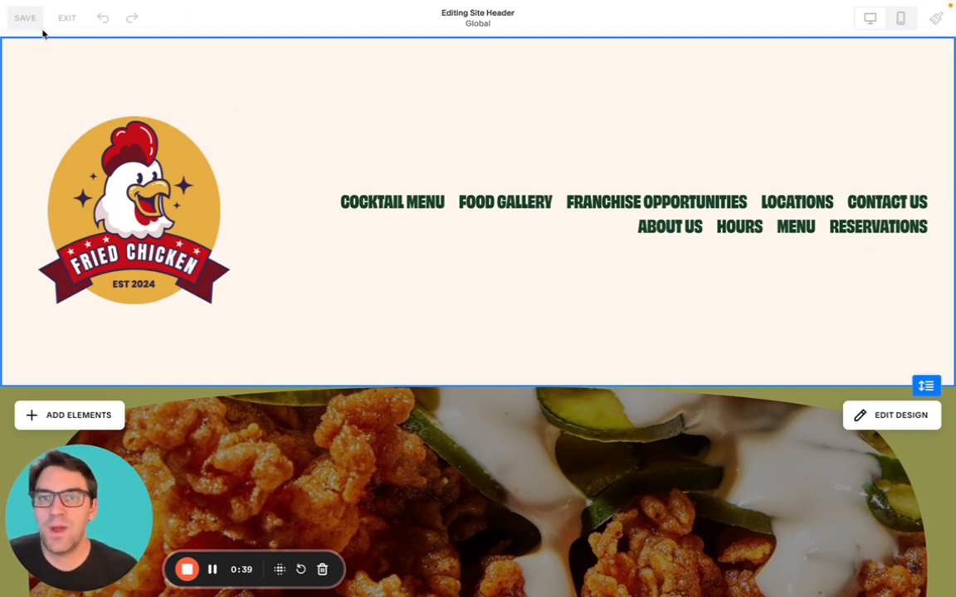
click(70, 20)
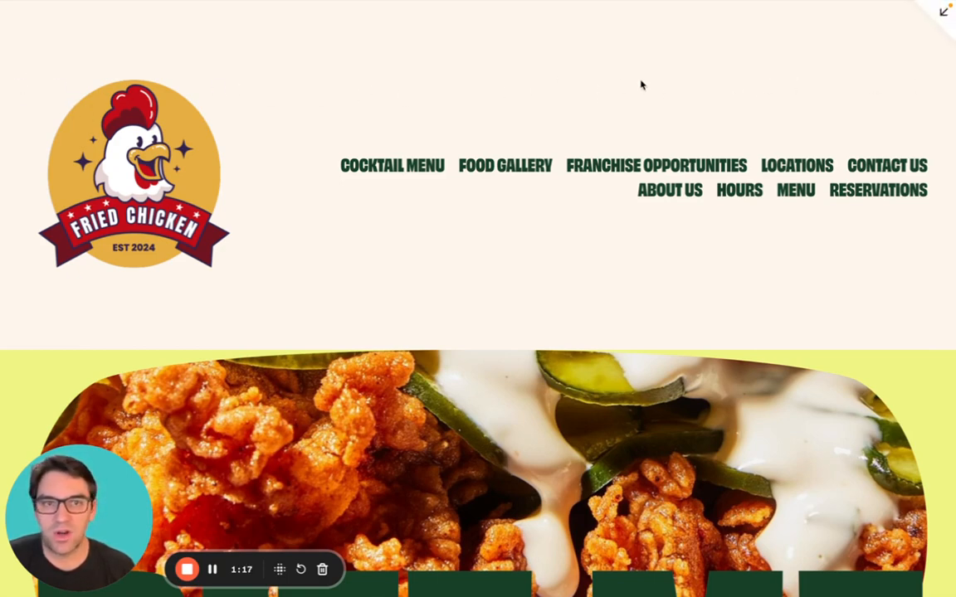
- Reopen the site header's title and logo settings and reduce the Logo Height to 125px
click(944, 25)
click(241, 29)
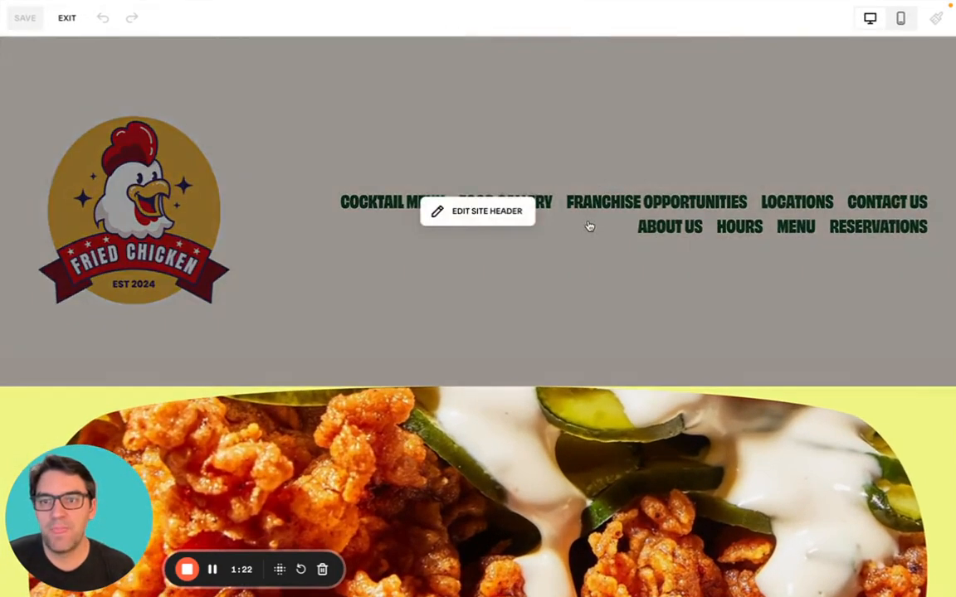
click(519, 201)
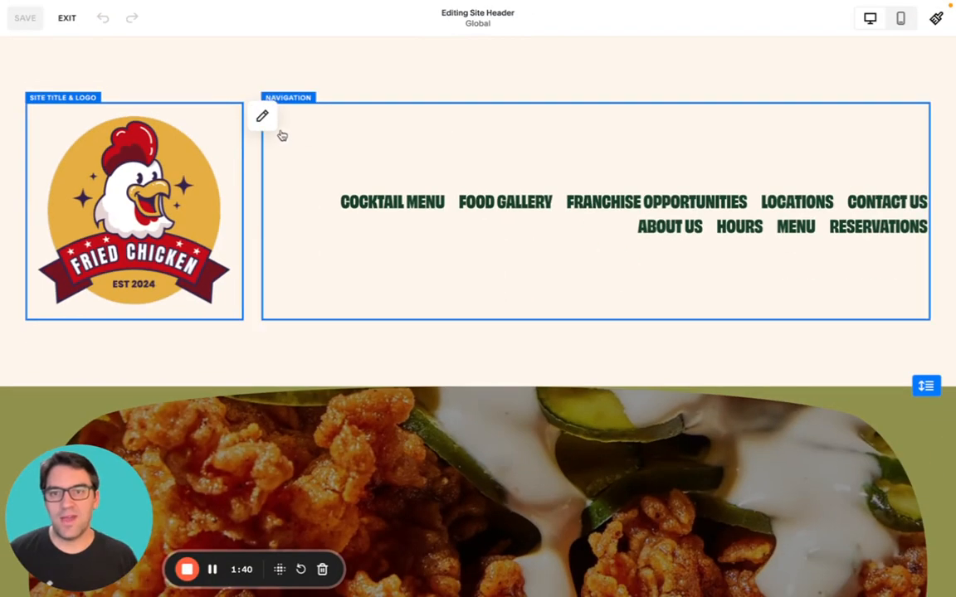
click(297, 110)
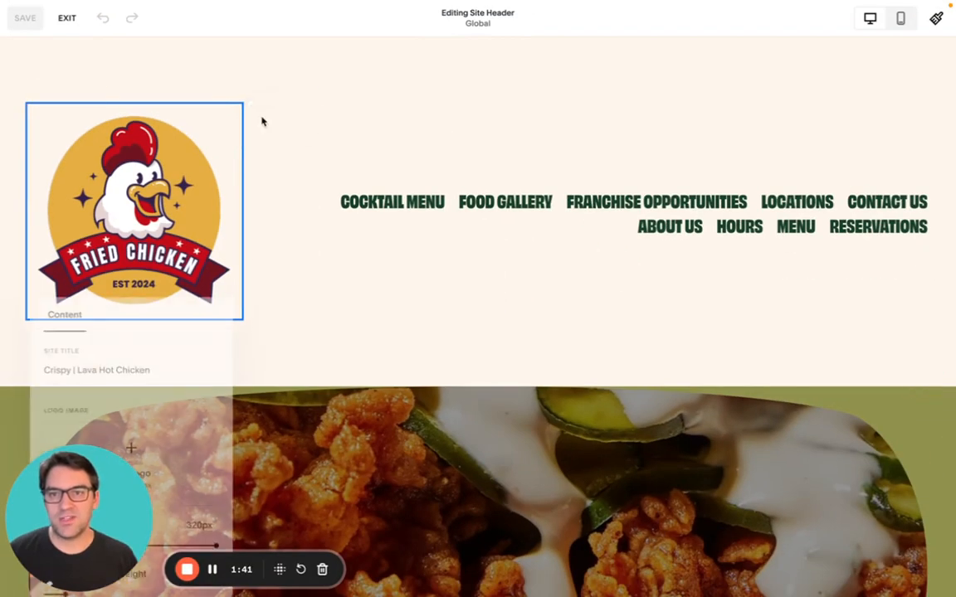
drag(166, 334, 657, 175)
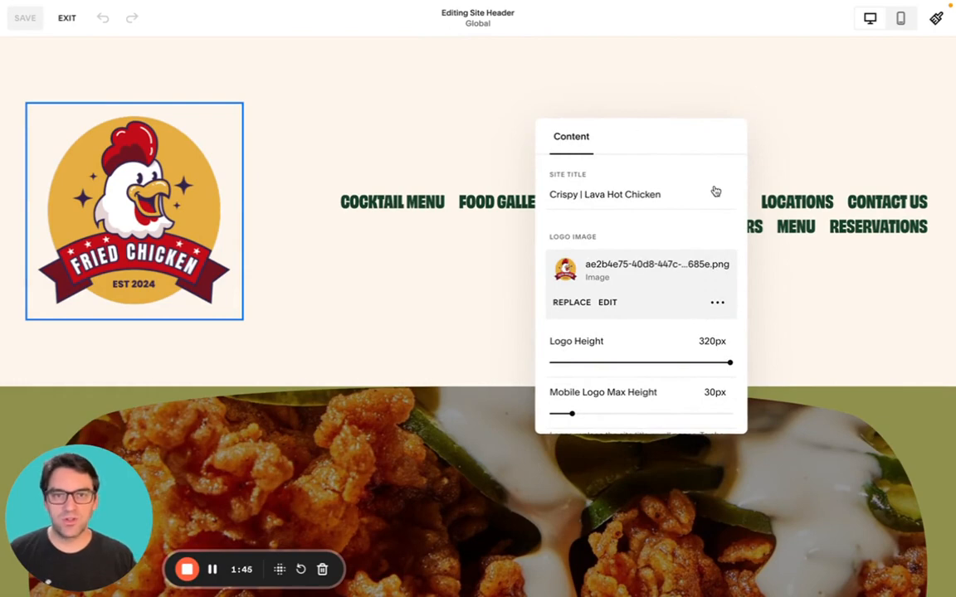
drag(661, 137, 648, 166)
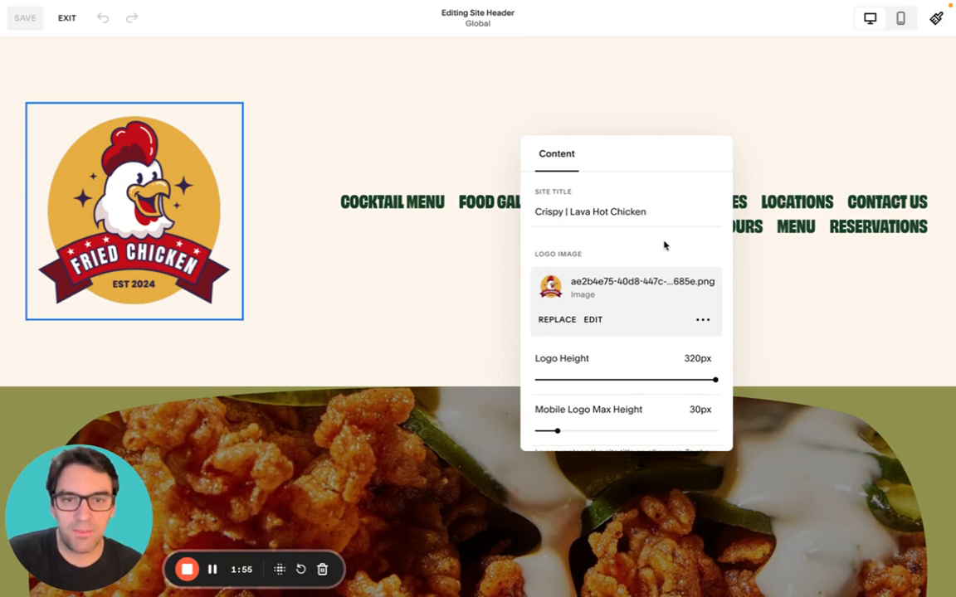
scroll(651, 281, down, 3)
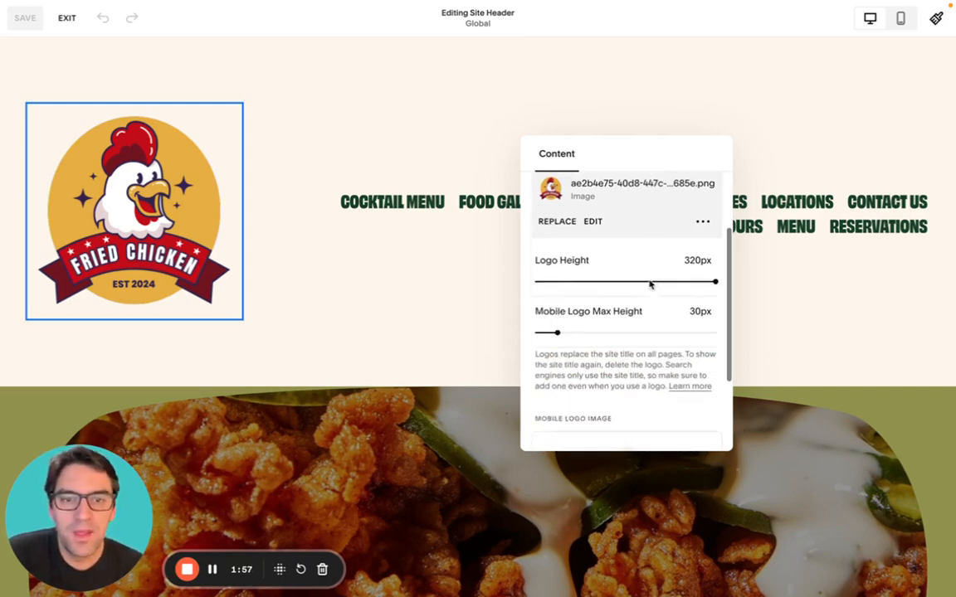
scroll(649, 284, up, 3)
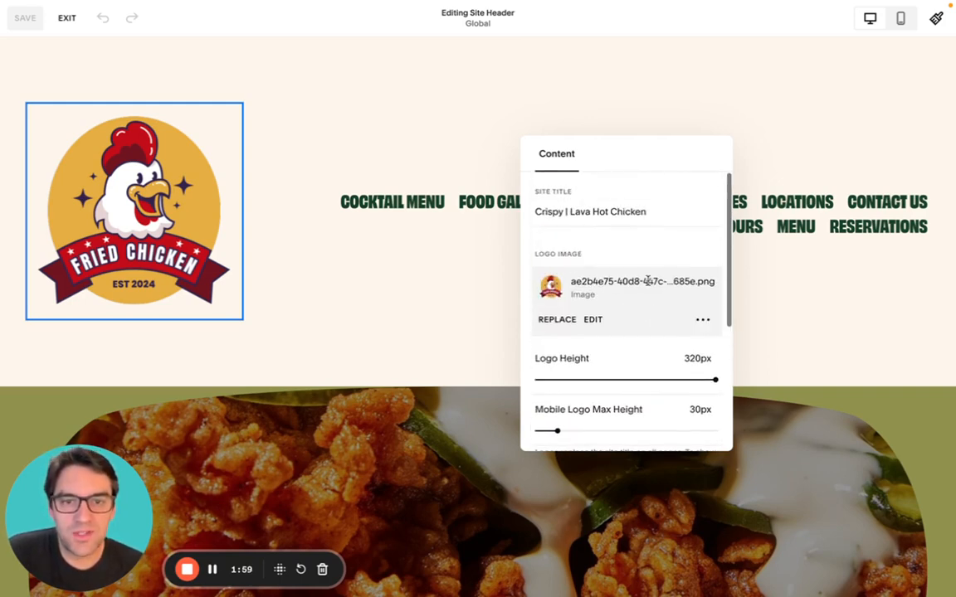
scroll(615, 311, down, 3)
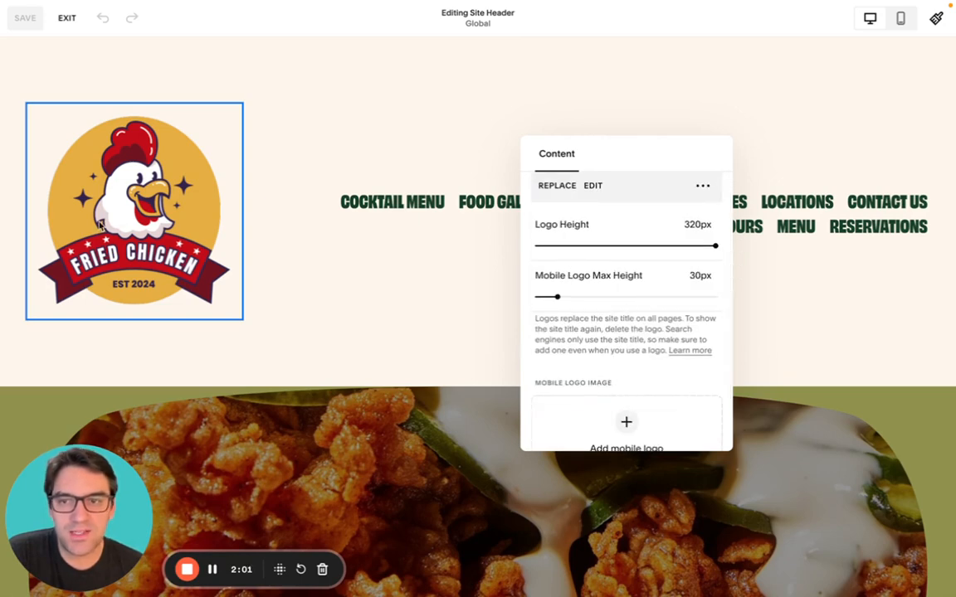
drag(695, 246, 599, 245)
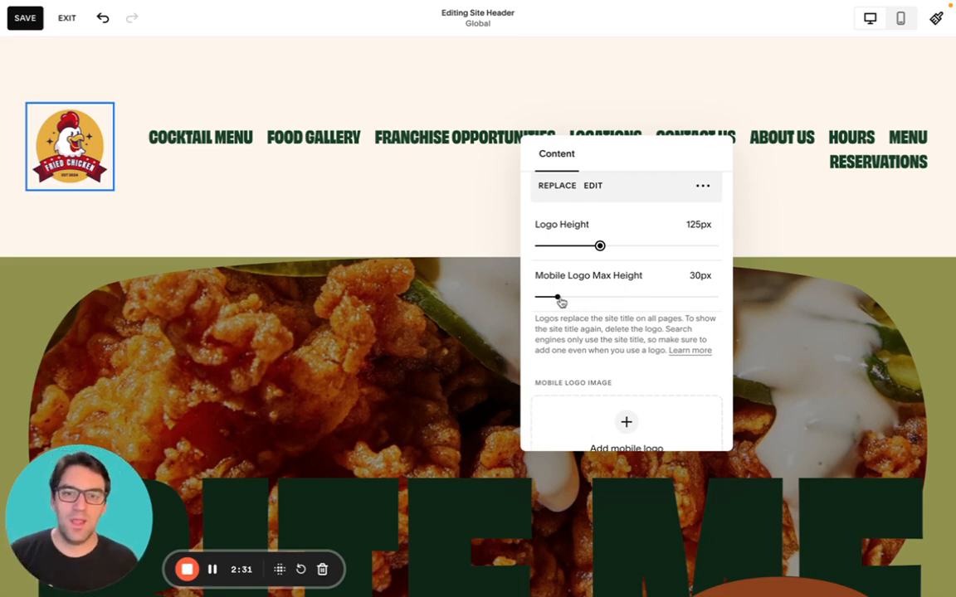
- Set the Mobile Logo Max Height to 90px, look over the mobile logo image option, and close the logo settings
drag(559, 298, 635, 297)
scroll(650, 299, down, 2)
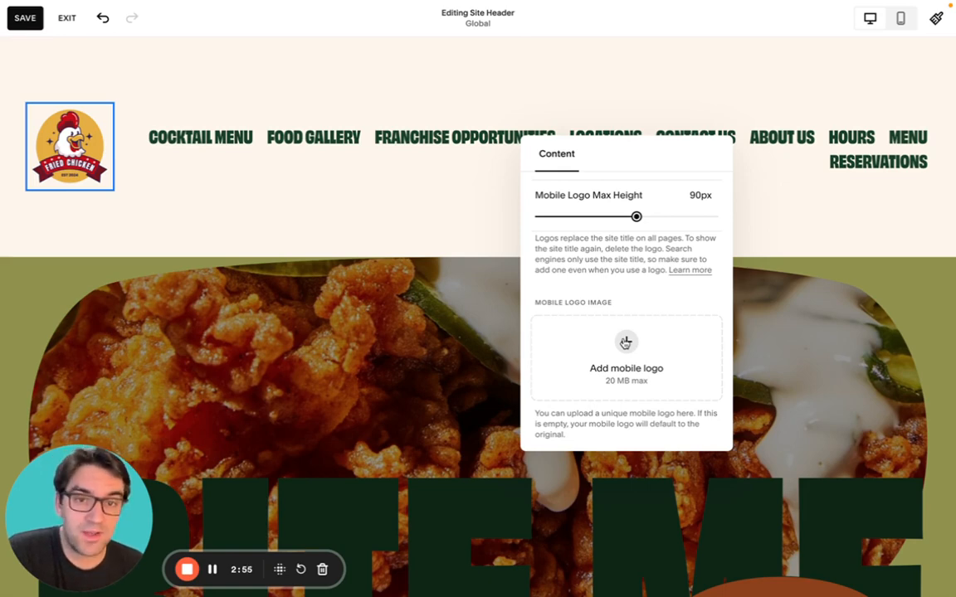
scroll(623, 341, up, 5)
scroll(623, 341, down, 5)
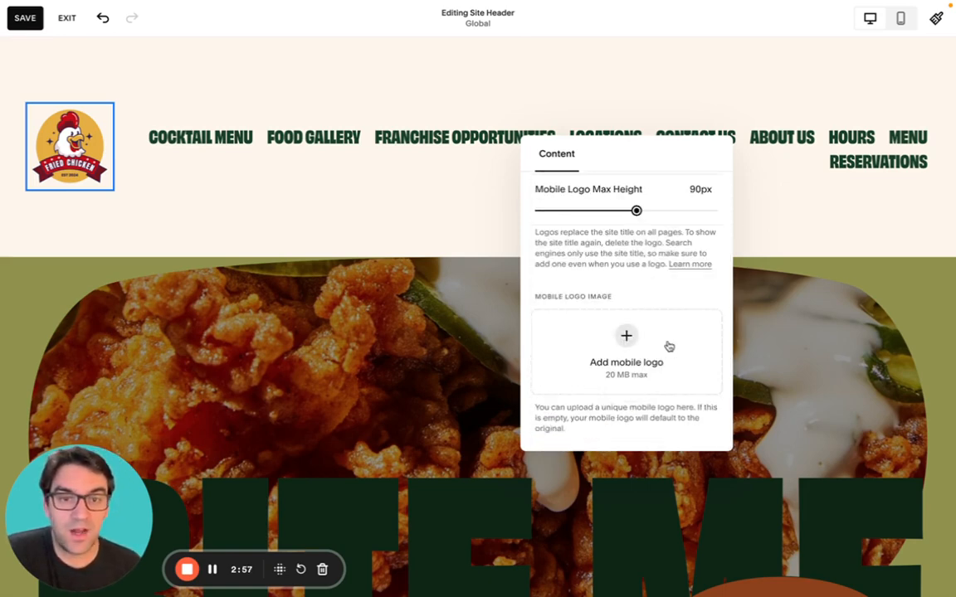
scroll(625, 336, up, 5)
scroll(639, 348, down, 2)
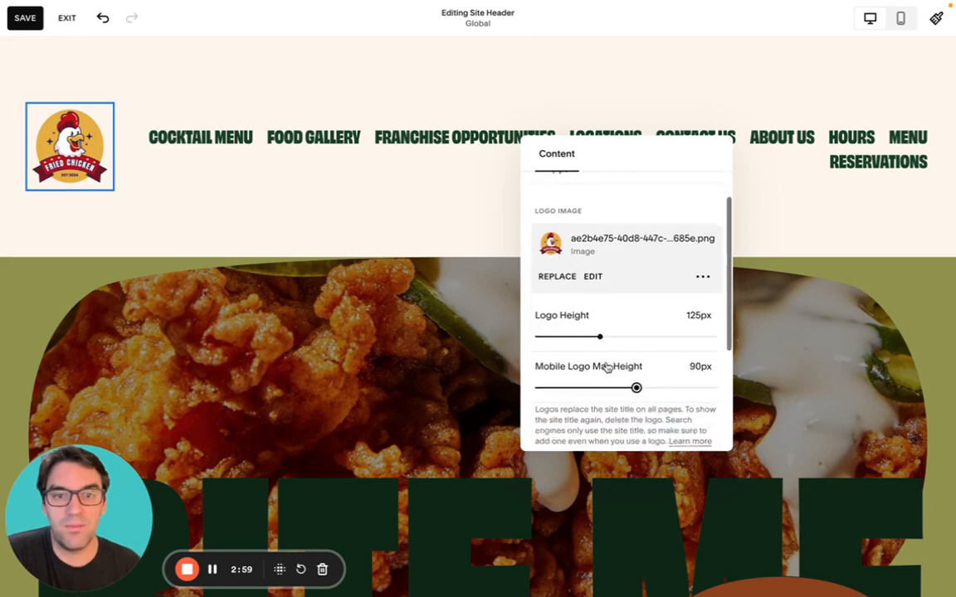
scroll(701, 343, up, 1)
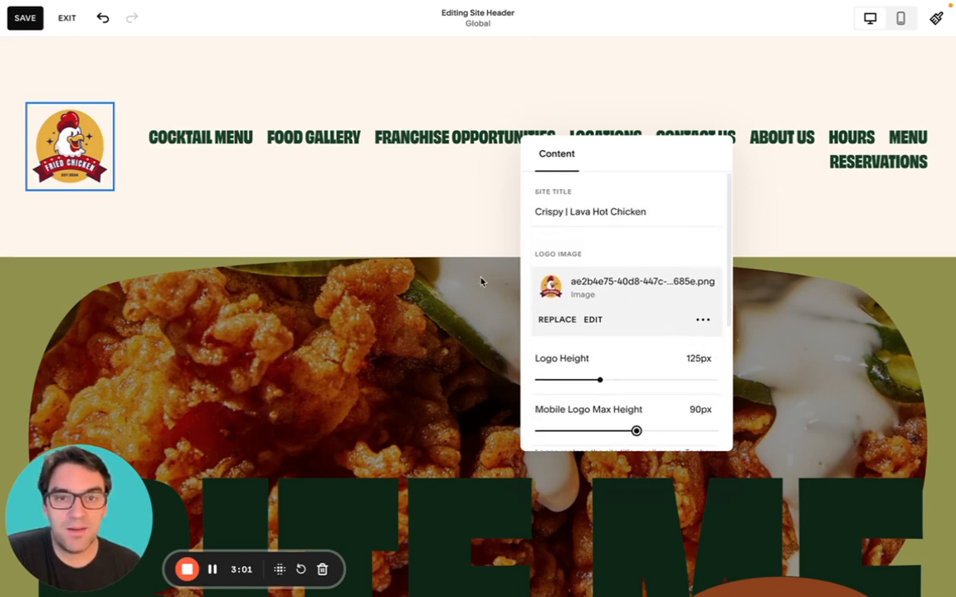
scroll(578, 320, down, 3)
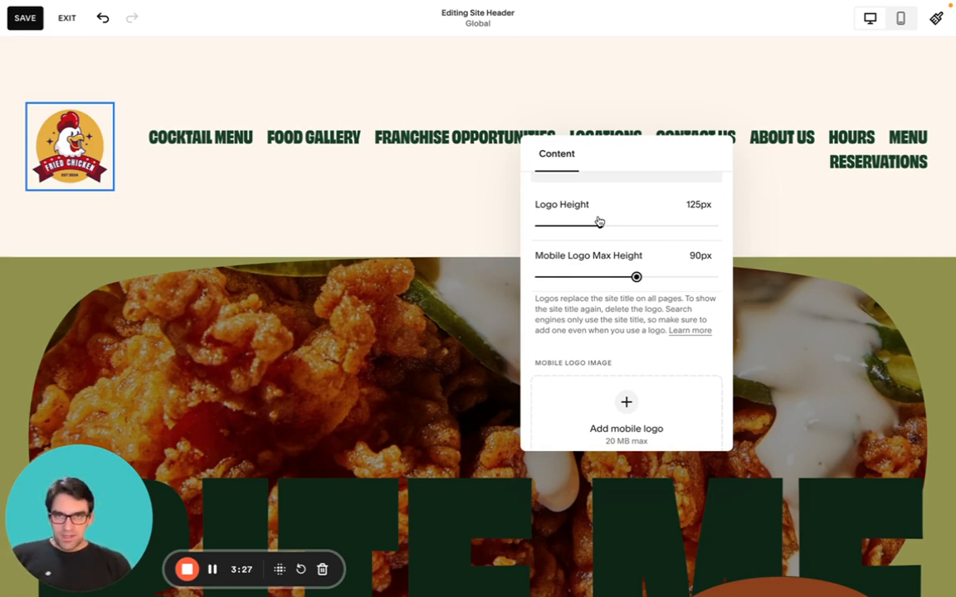
click(766, 222)
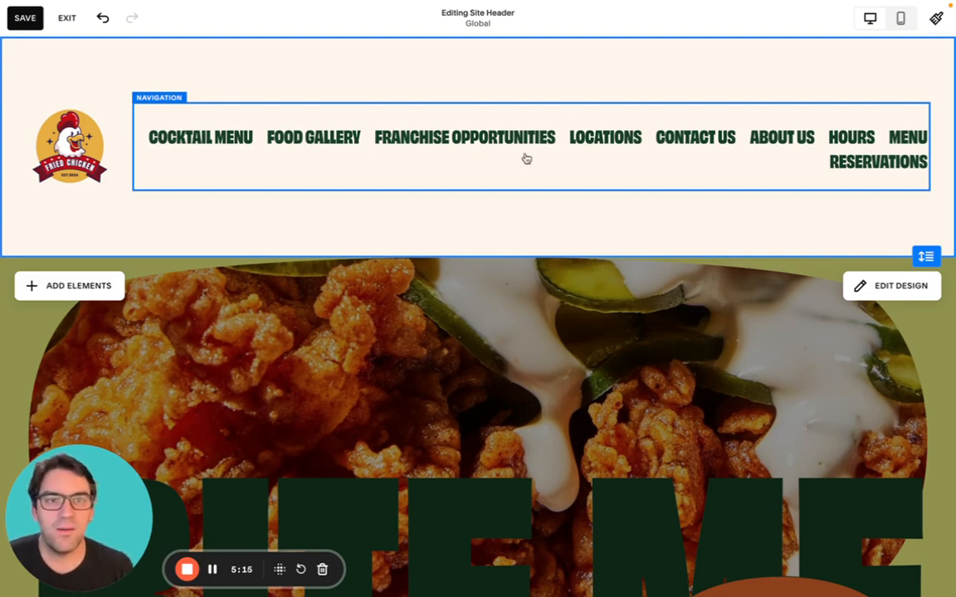
- Open the site navigation's font settings in Site Styles and keep Heading as its style
click(935, 19)
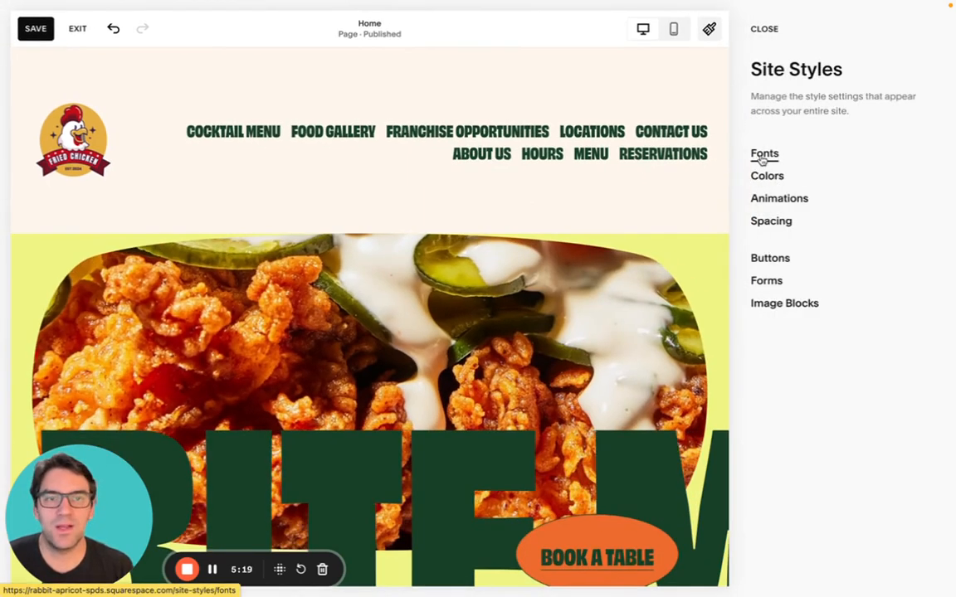
click(760, 157)
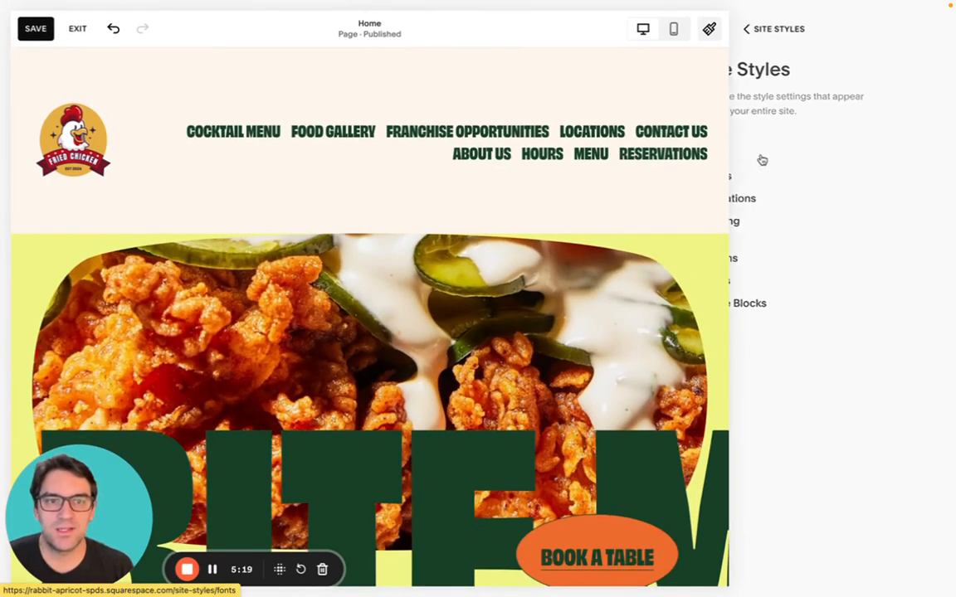
click(300, 151)
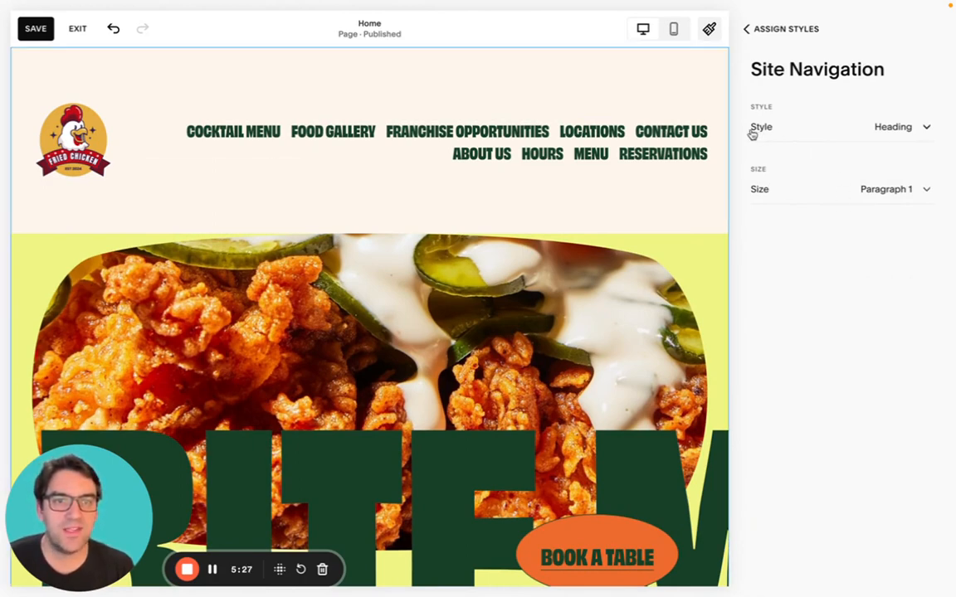
click(868, 130)
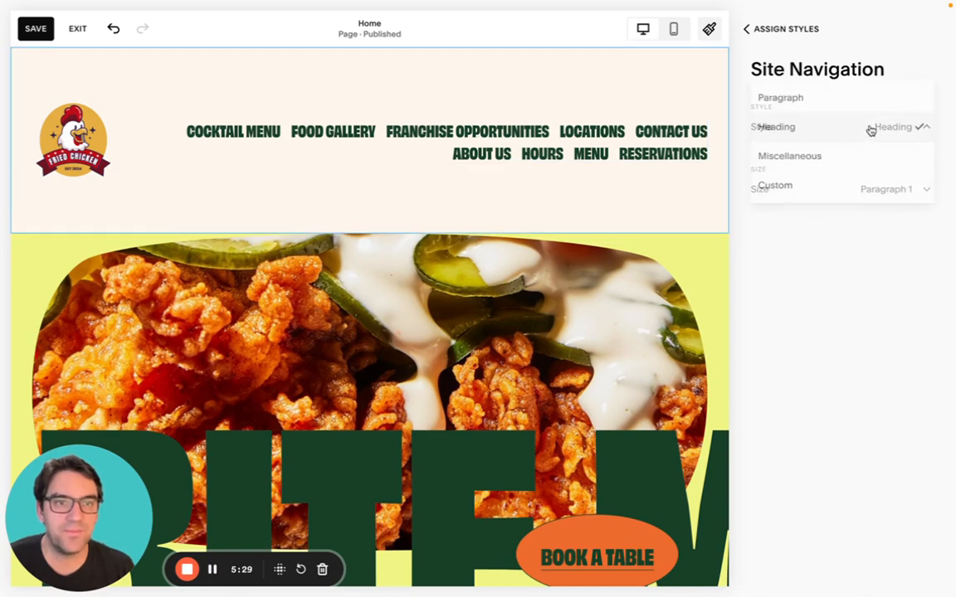
click(870, 130)
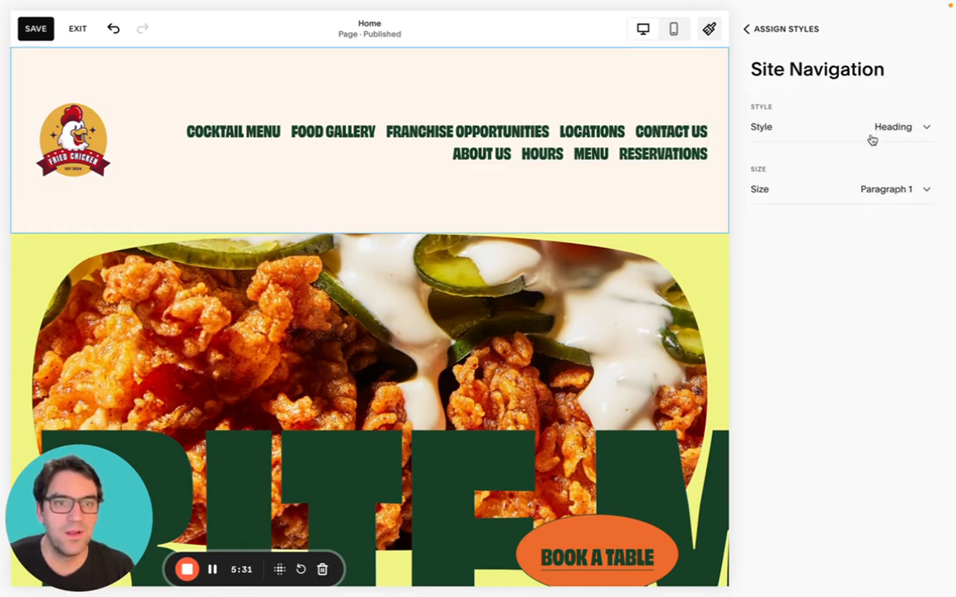
- Switch the site navigation's font size to Custom, set it to 1.4rem, and close Site Styles
click(901, 190)
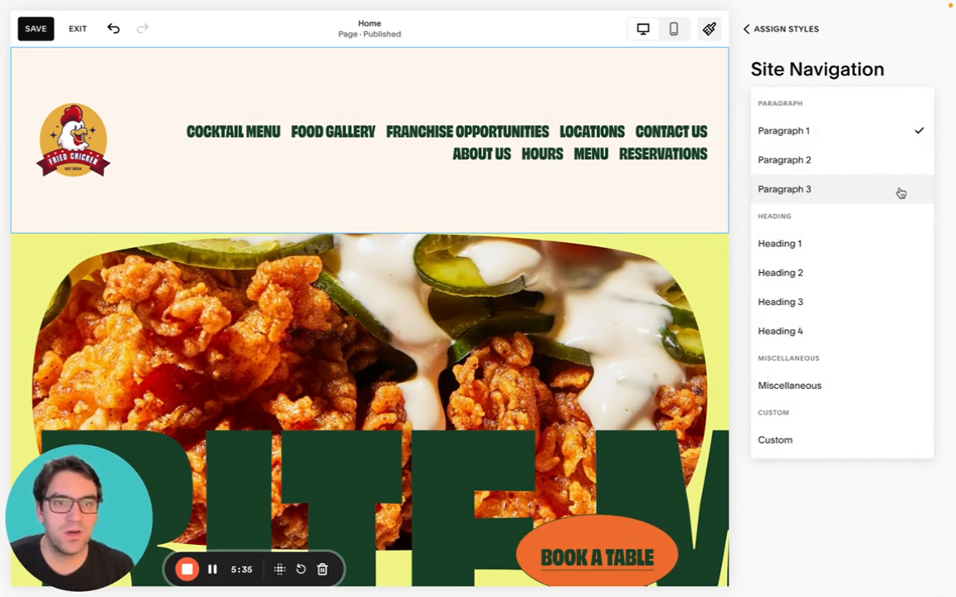
click(817, 452)
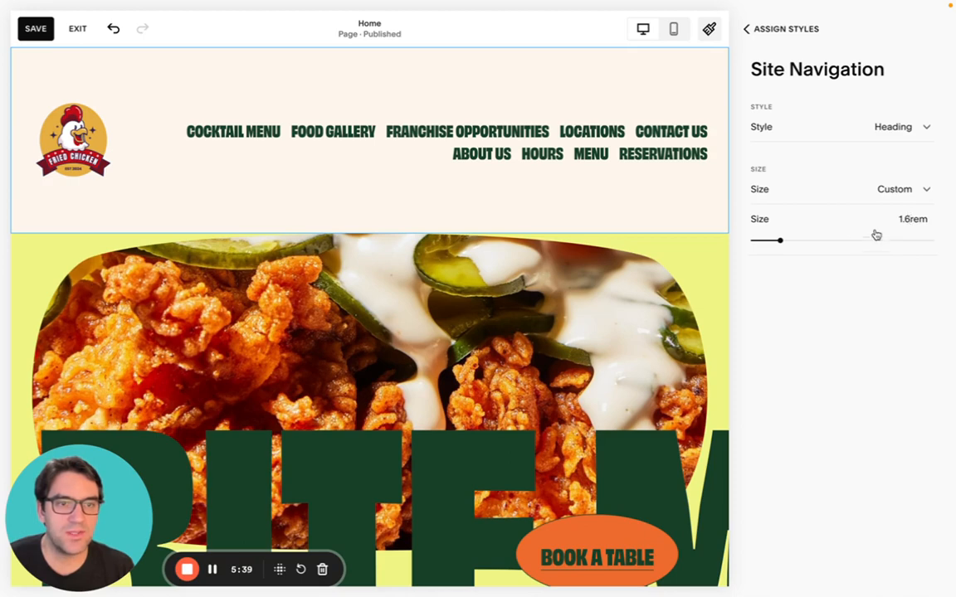
drag(780, 240, 778, 240)
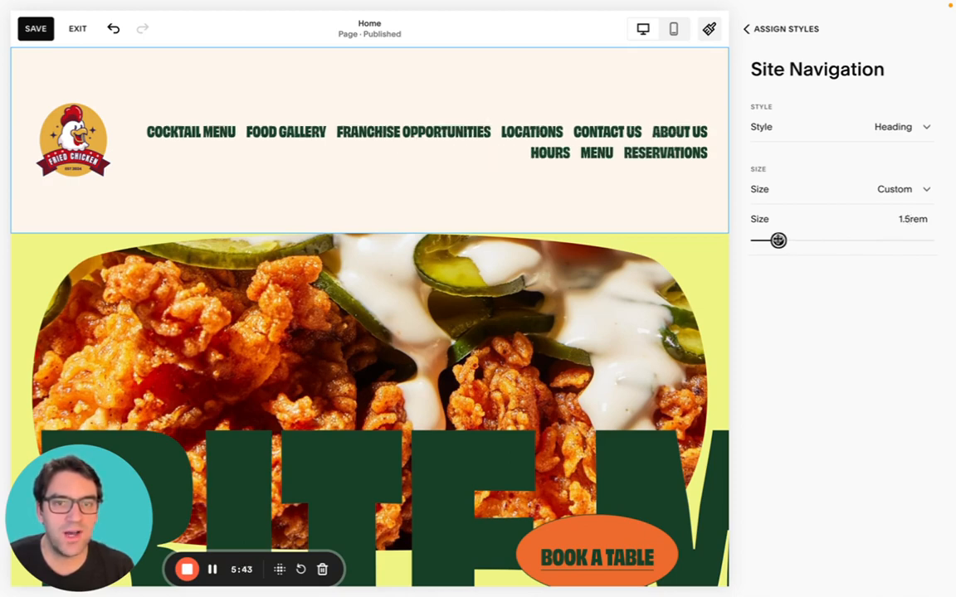
drag(777, 240, 776, 239)
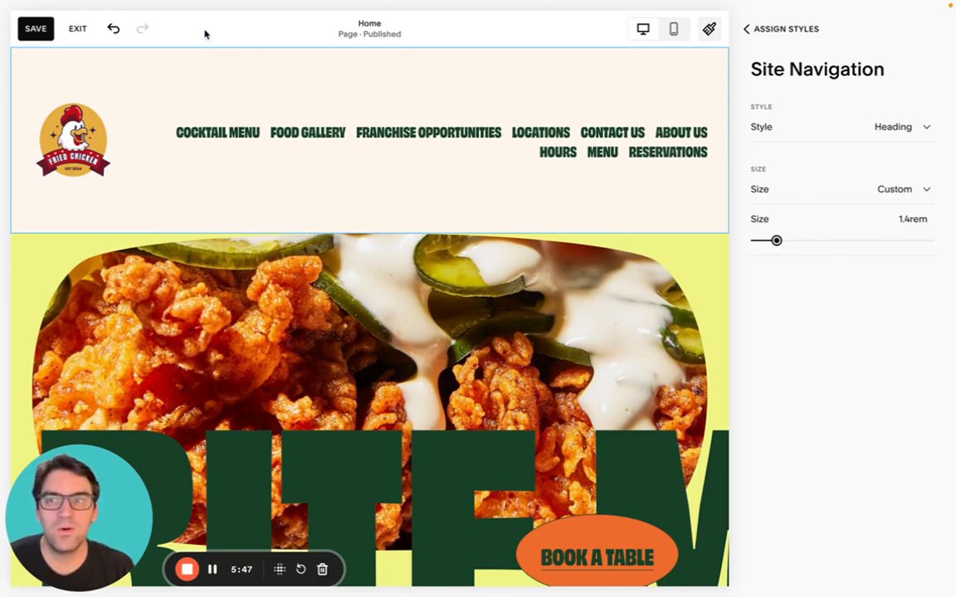
click(763, 29)
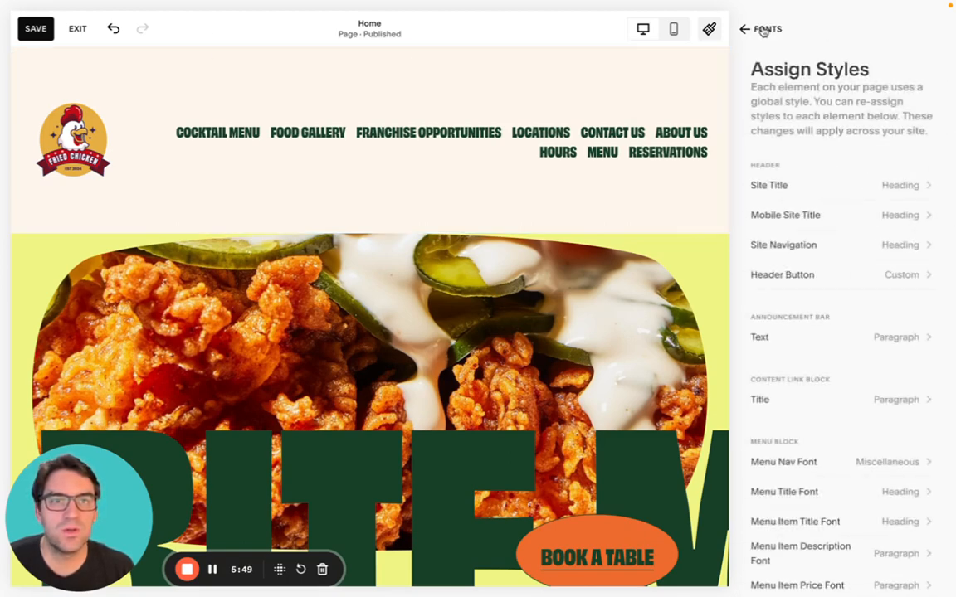
click(763, 29)
click(763, 29)
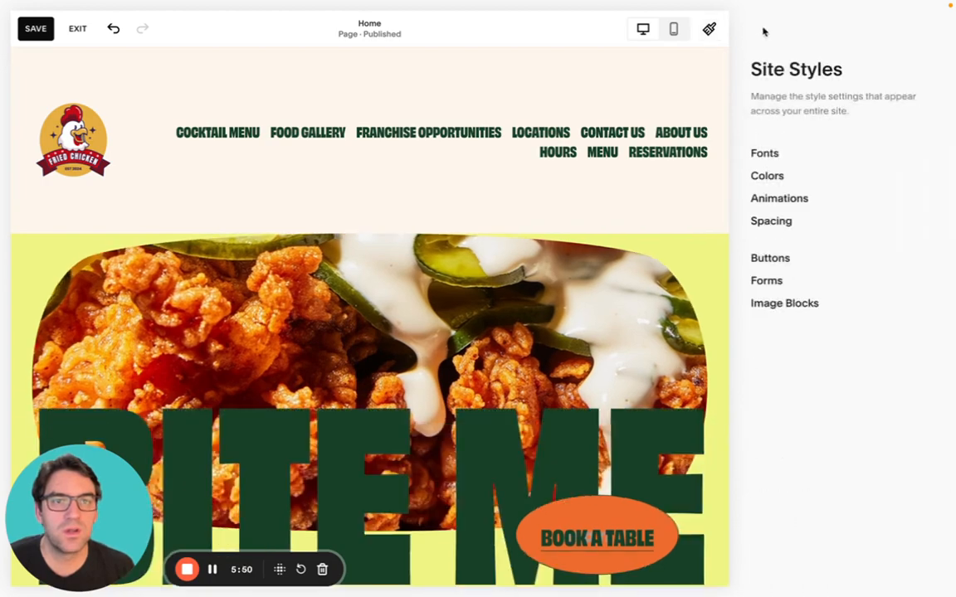
click(763, 30)
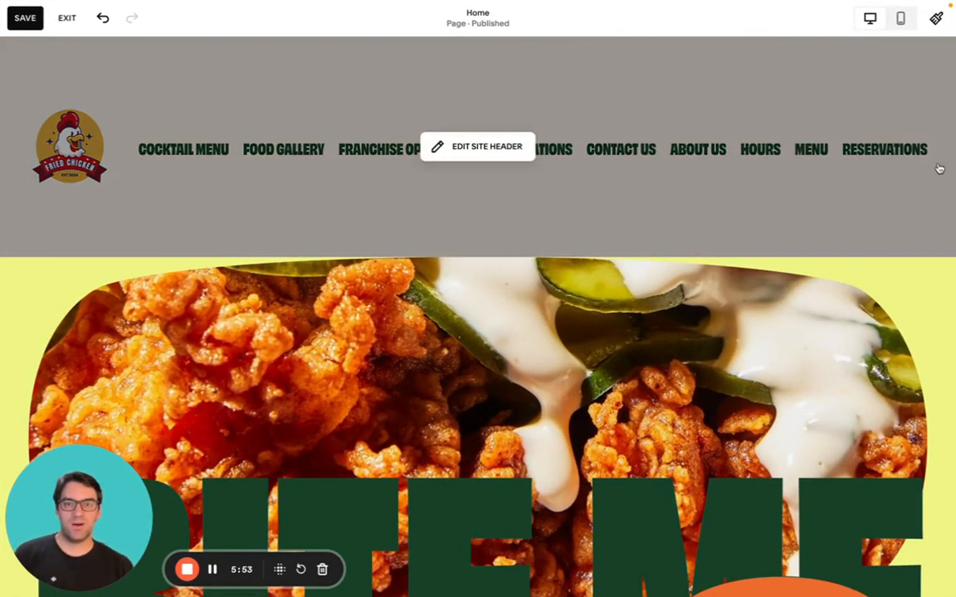
- Reopen the site header for editing, save the changes and exit the editor
mouse_move(343, 5)
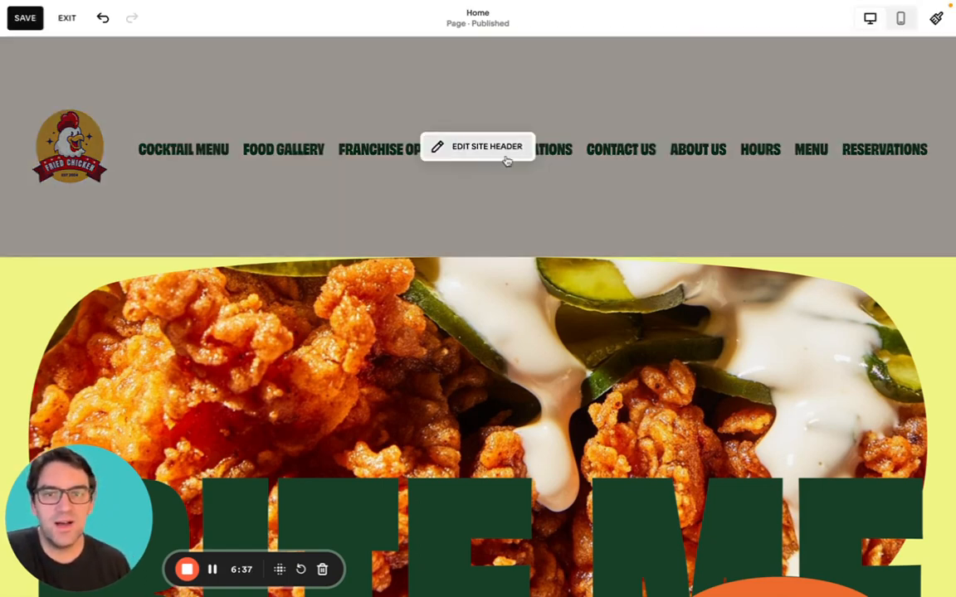
click(667, 191)
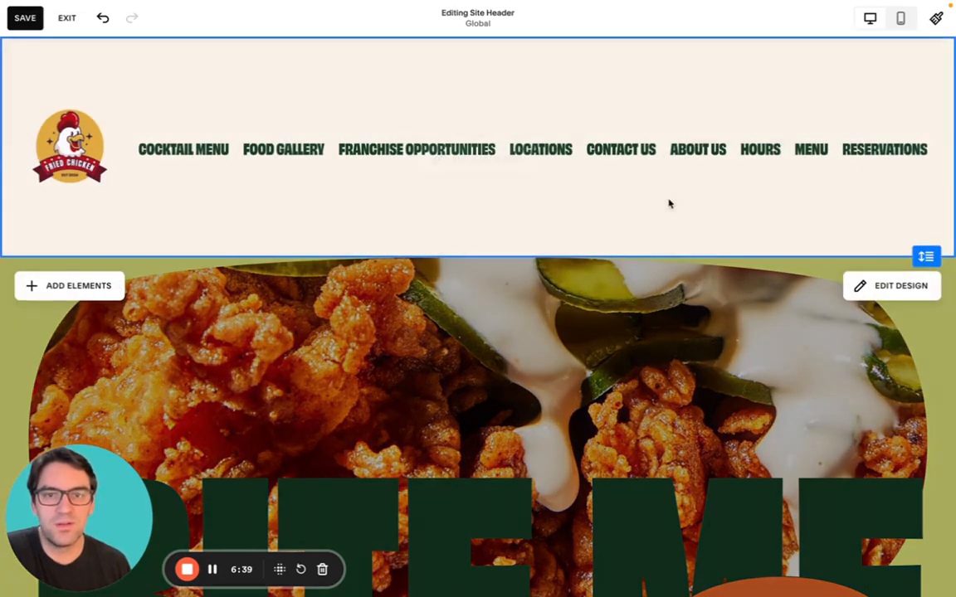
click(28, 17)
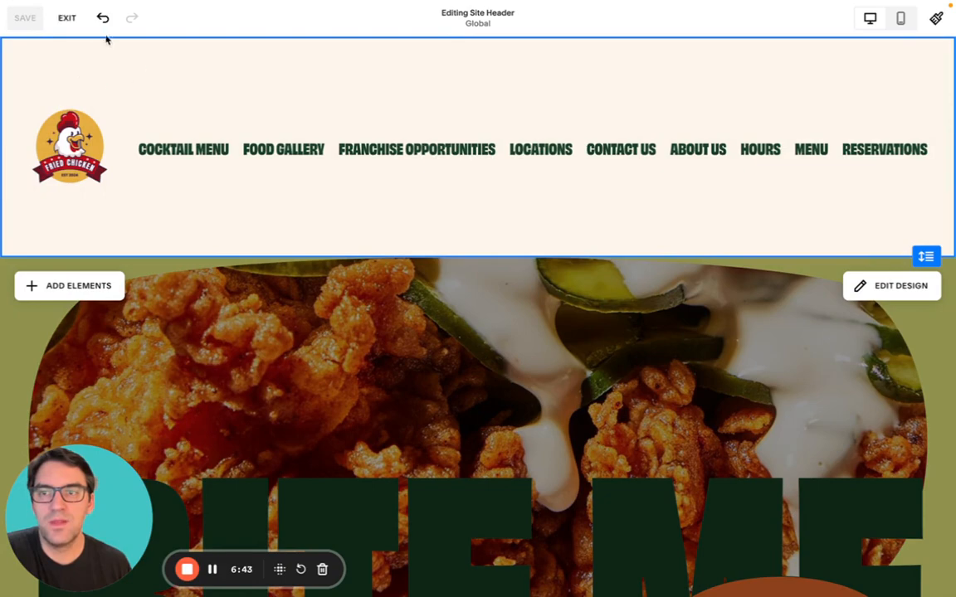
click(68, 18)
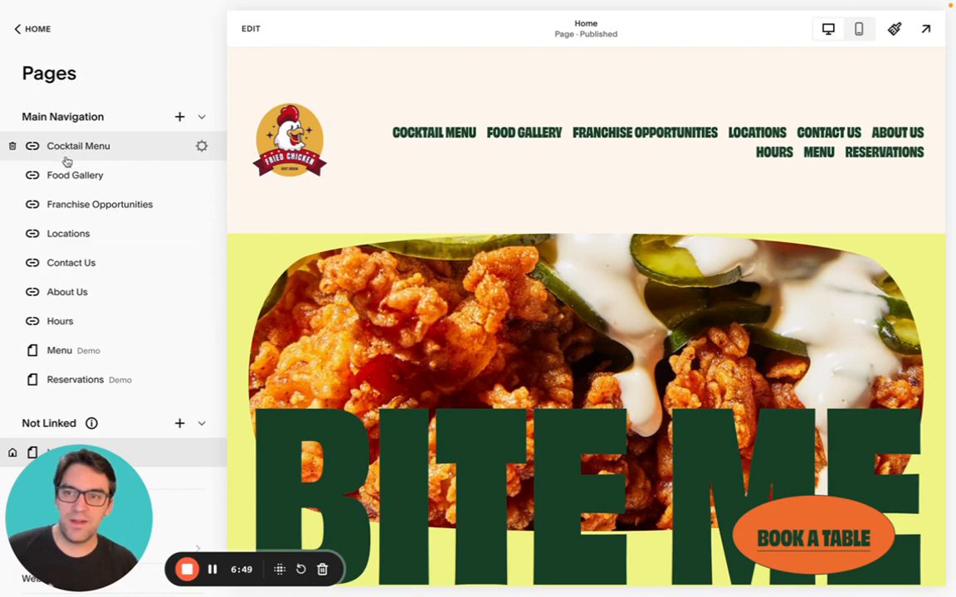
- Add a dropdown to the Main Navigation and name it Explore Menus
click(180, 118)
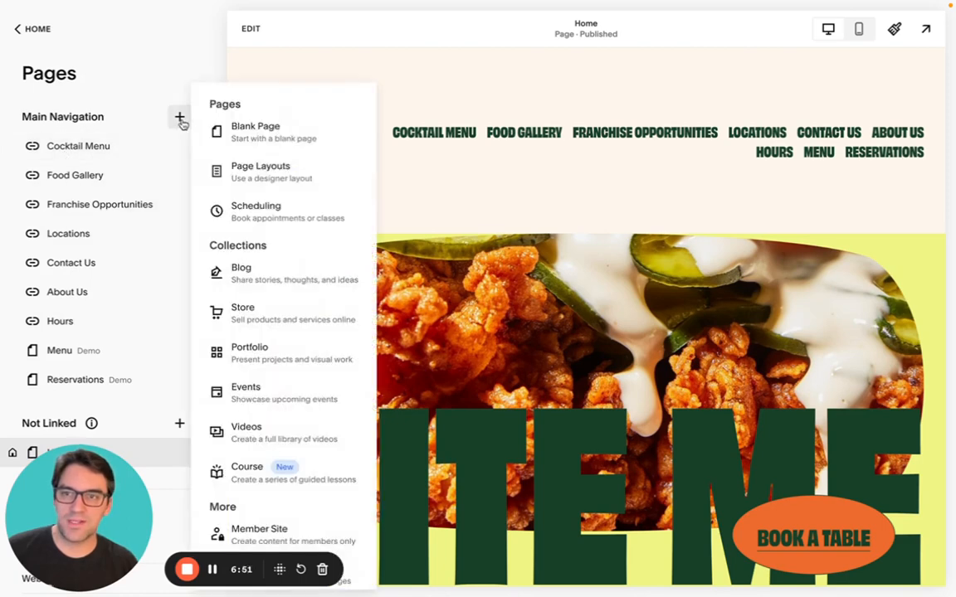
scroll(251, 216, down, 2)
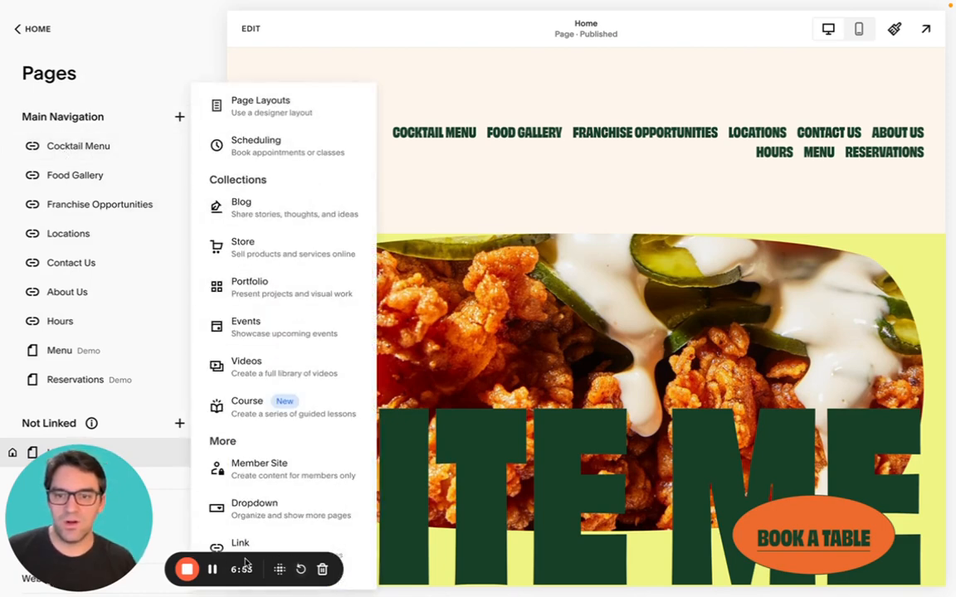
drag(242, 567, 754, 492)
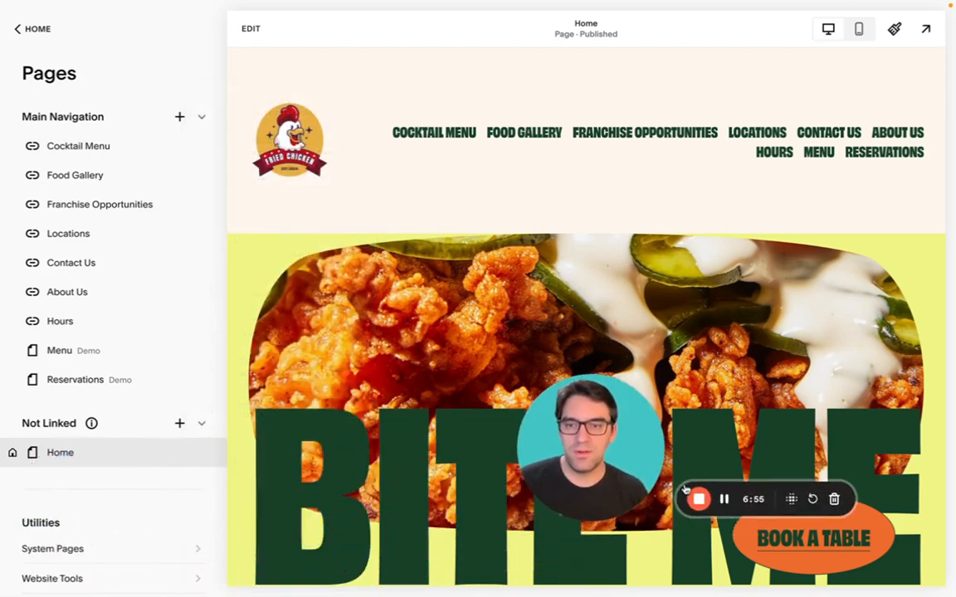
click(182, 121)
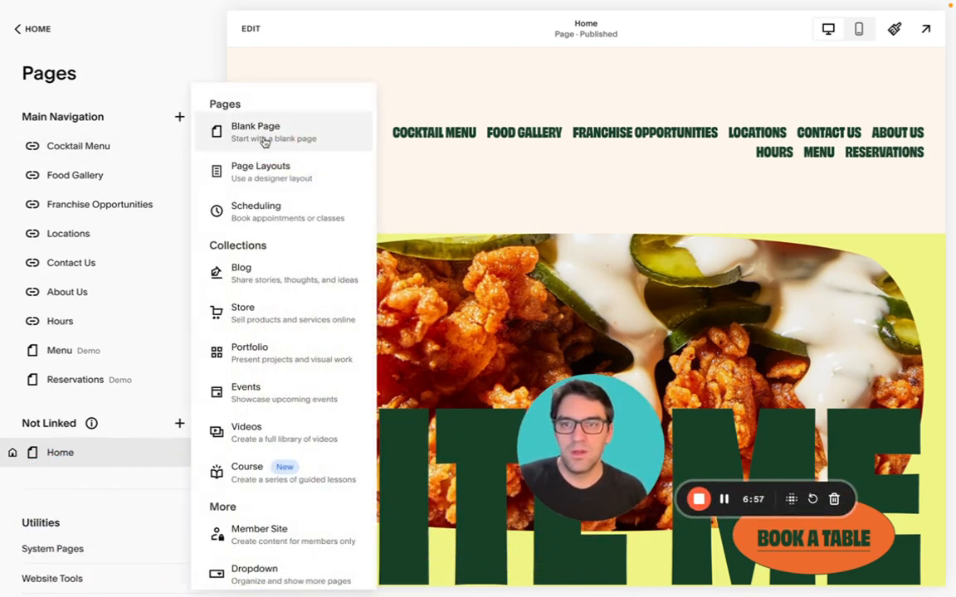
scroll(254, 249, down, 2)
click(254, 510)
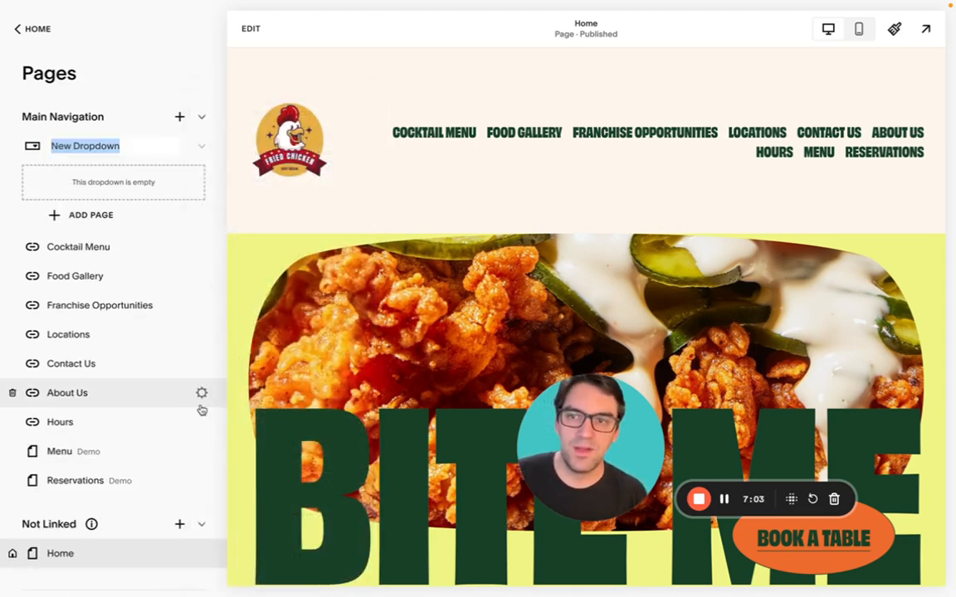
text(Expl)
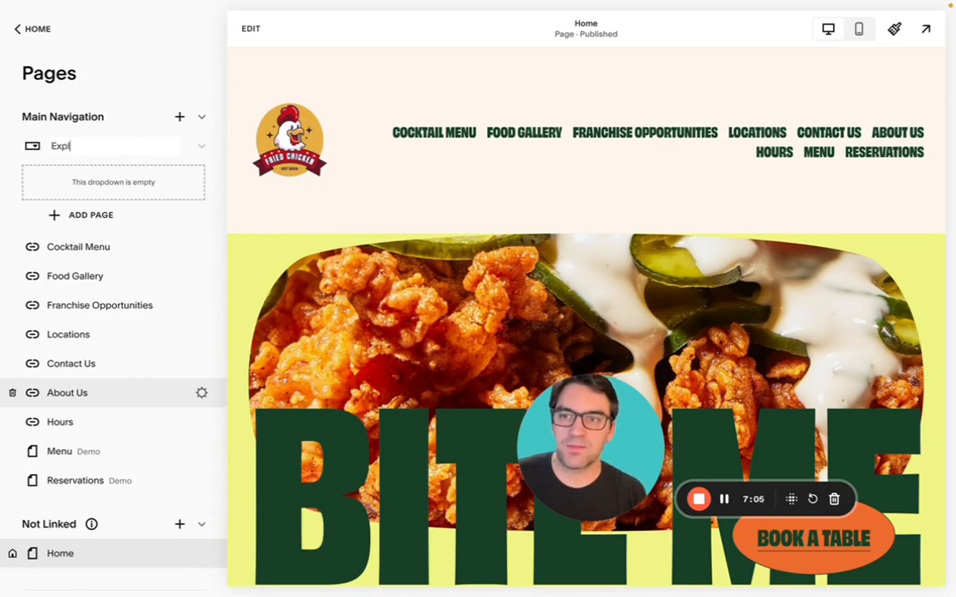
text(ore Menus)
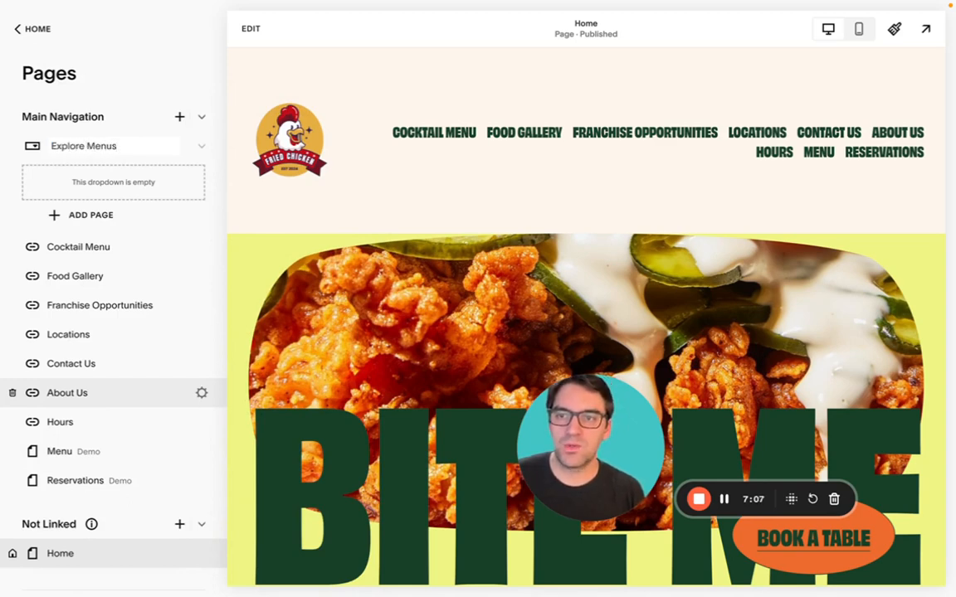
key(Return)
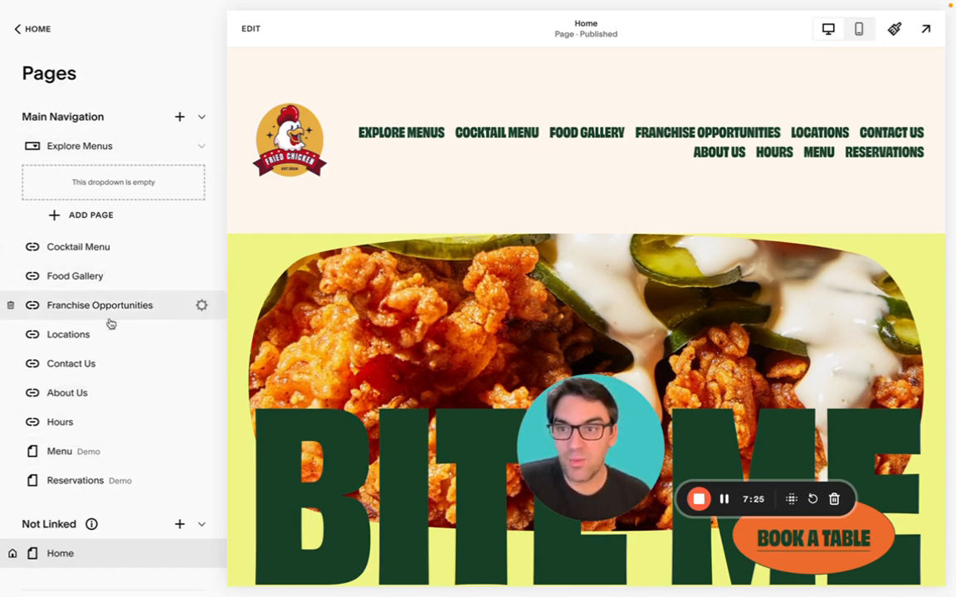
- Move Food Gallery, Cocktail Menu and Menu into the Explore Menus dropdown, placing Menu first
drag(112, 277, 122, 186)
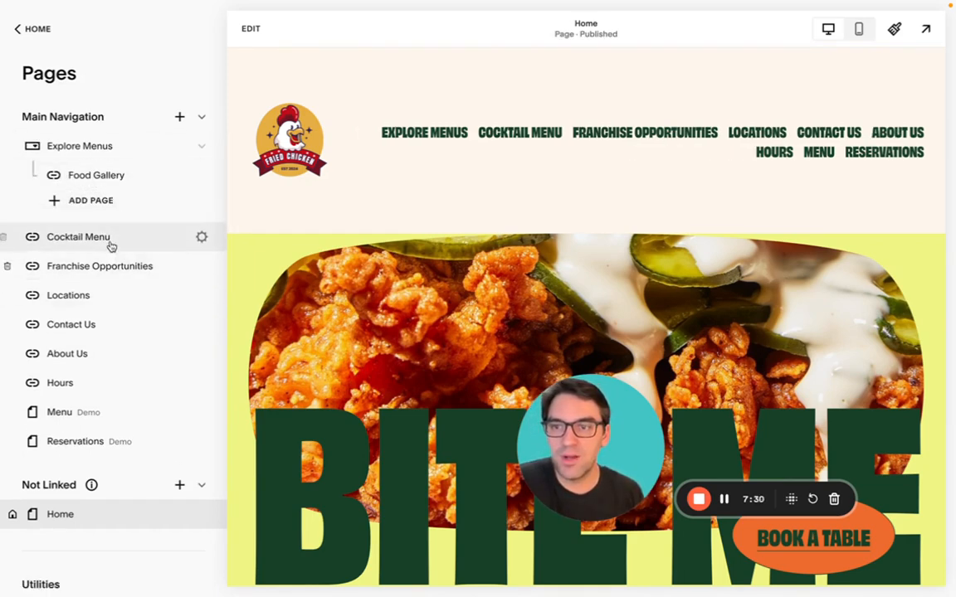
drag(113, 240, 120, 205)
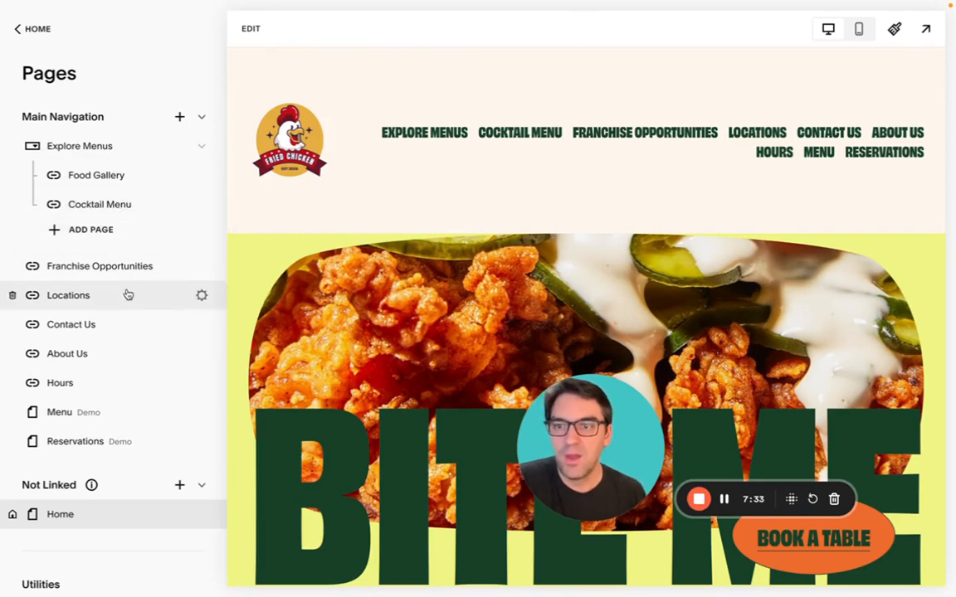
drag(124, 410, 126, 183)
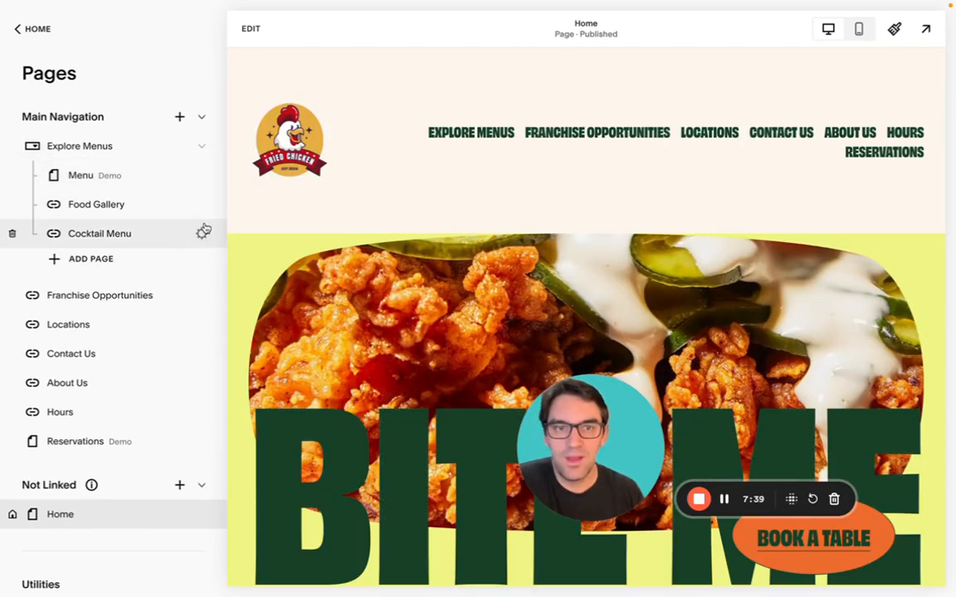
- Preview the site full screen, check the items under Explore Menus in the header, and return to the pages list
click(925, 31)
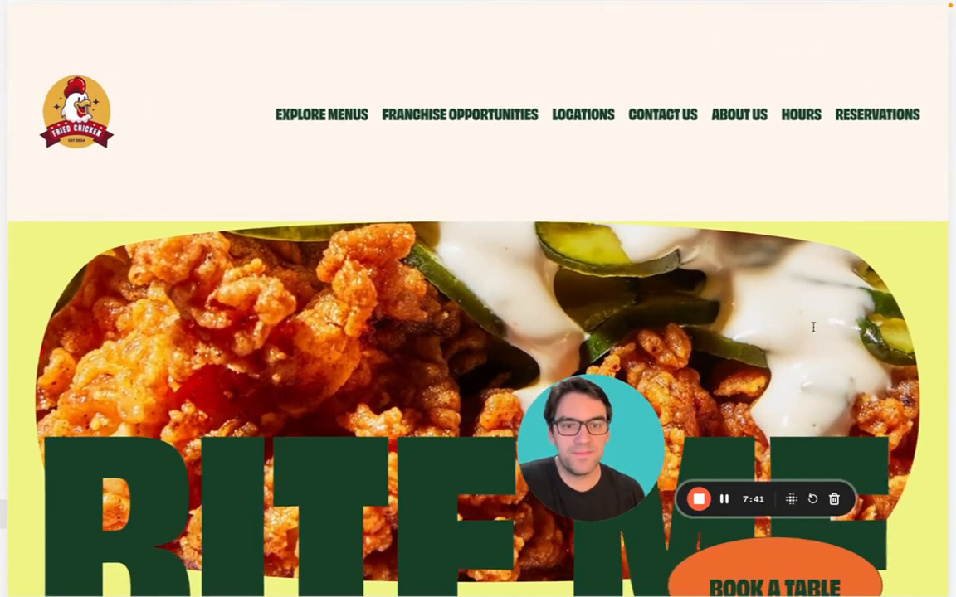
drag(635, 477, 133, 542)
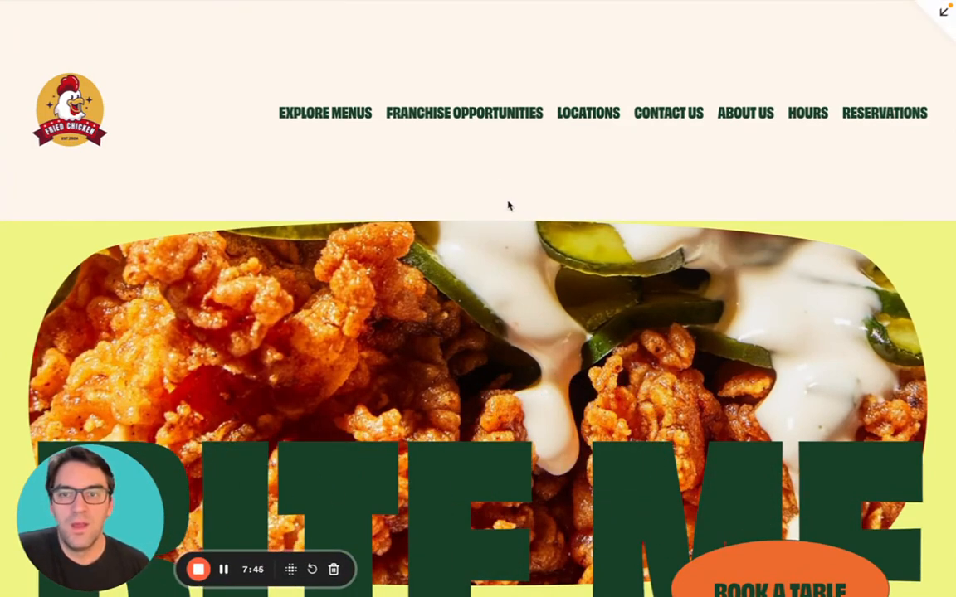
mouse_move(303, 119)
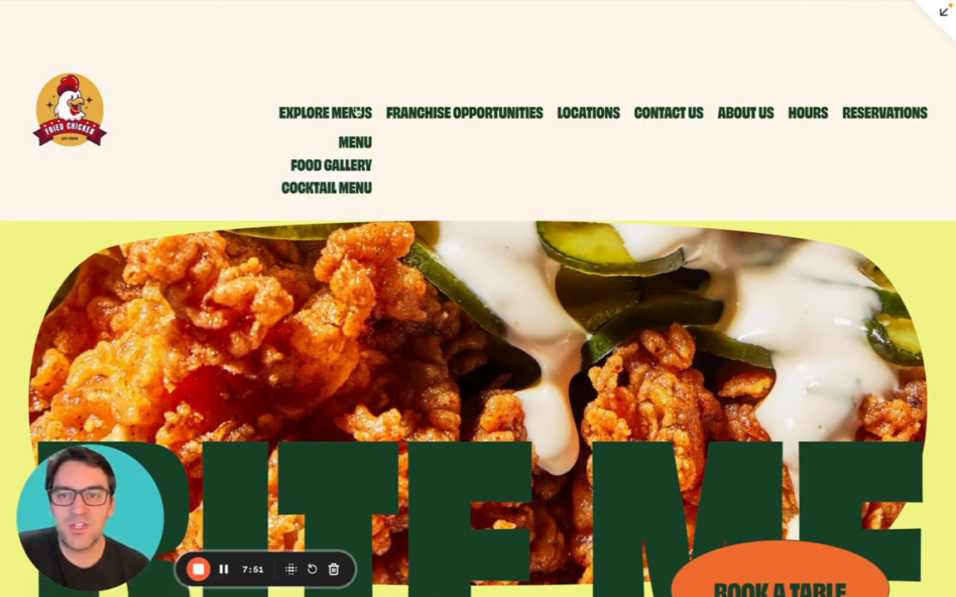
mouse_move(330, 109)
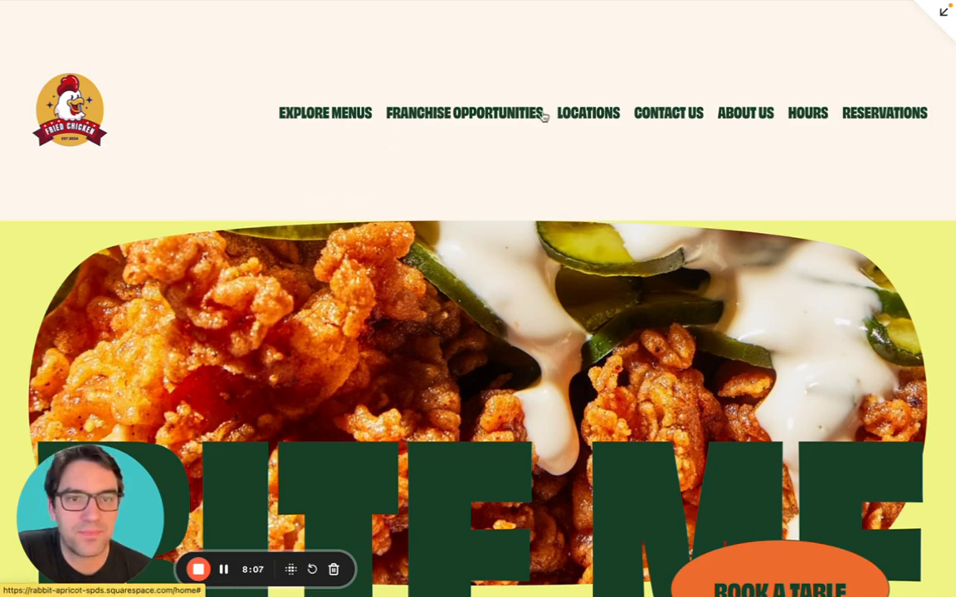
click(946, 18)
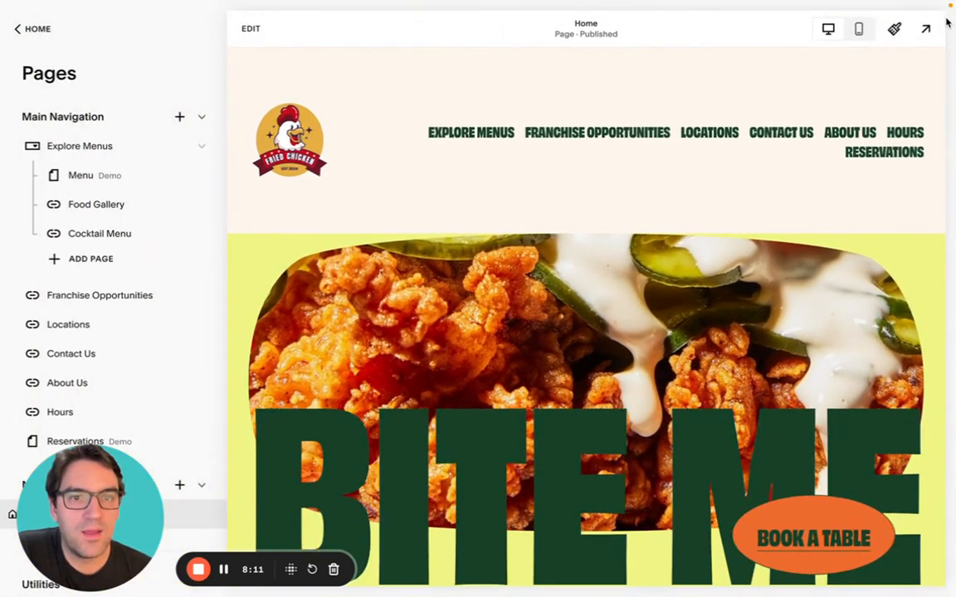
- Open the Site Navigation font settings within the site styles
click(893, 28)
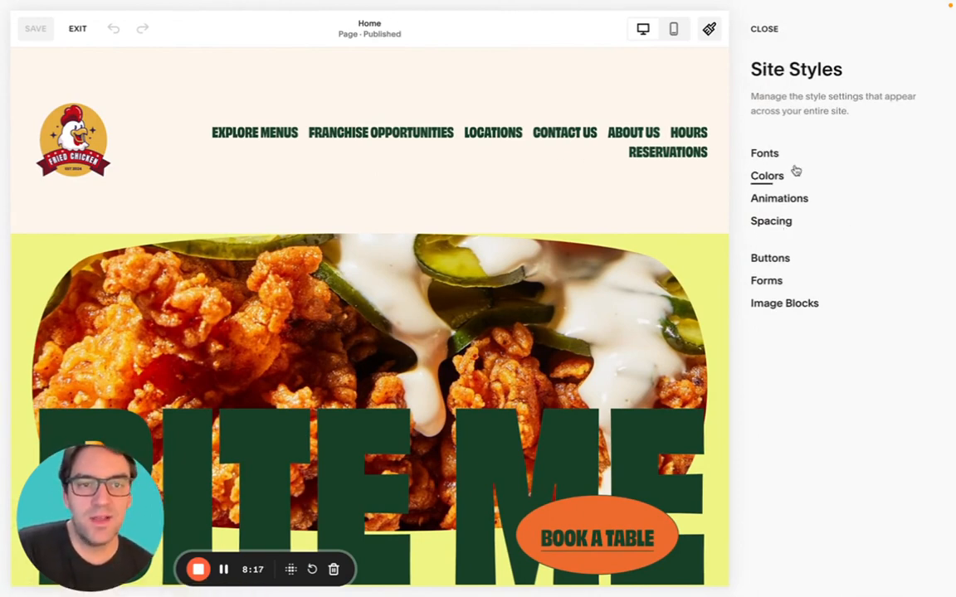
click(765, 155)
click(536, 148)
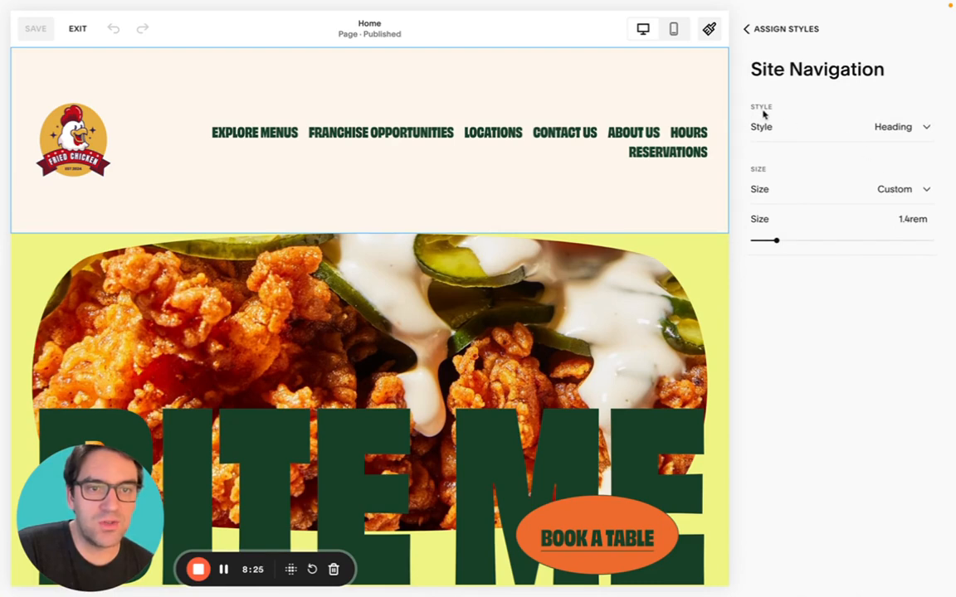
- Try the Paragraph and Miscellaneous font styles on the site navigation, returning it to the Heading style
click(893, 130)
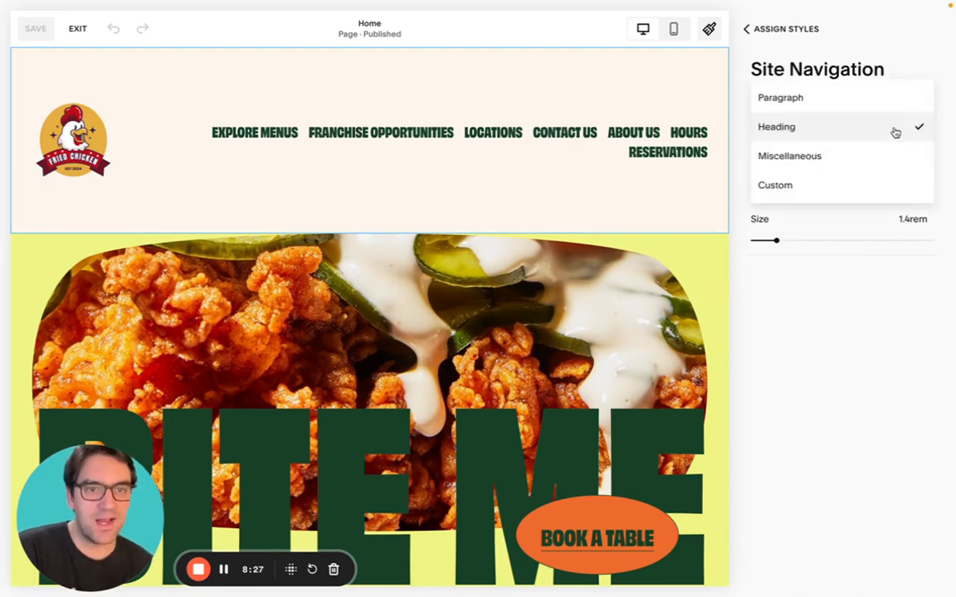
click(863, 104)
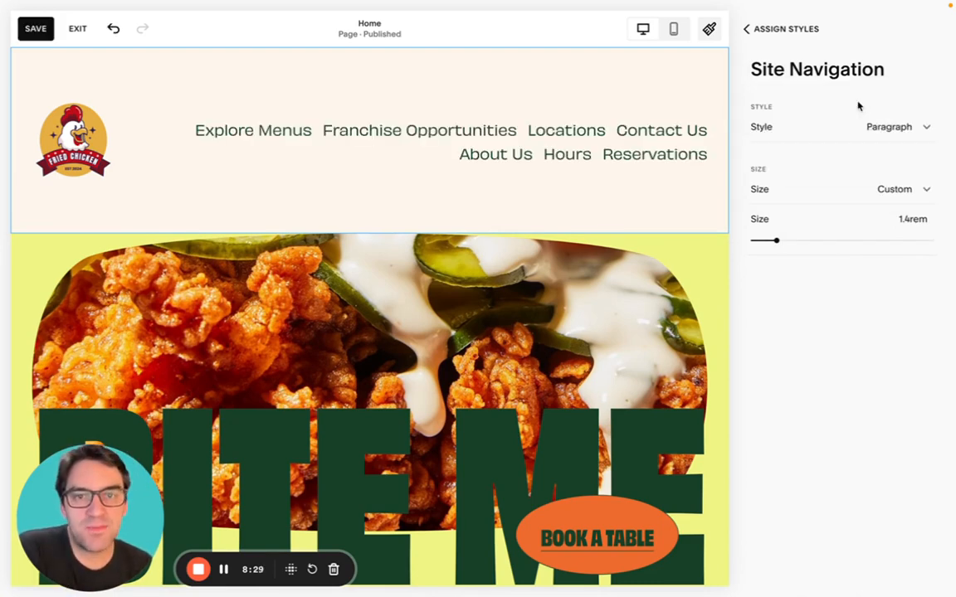
click(889, 134)
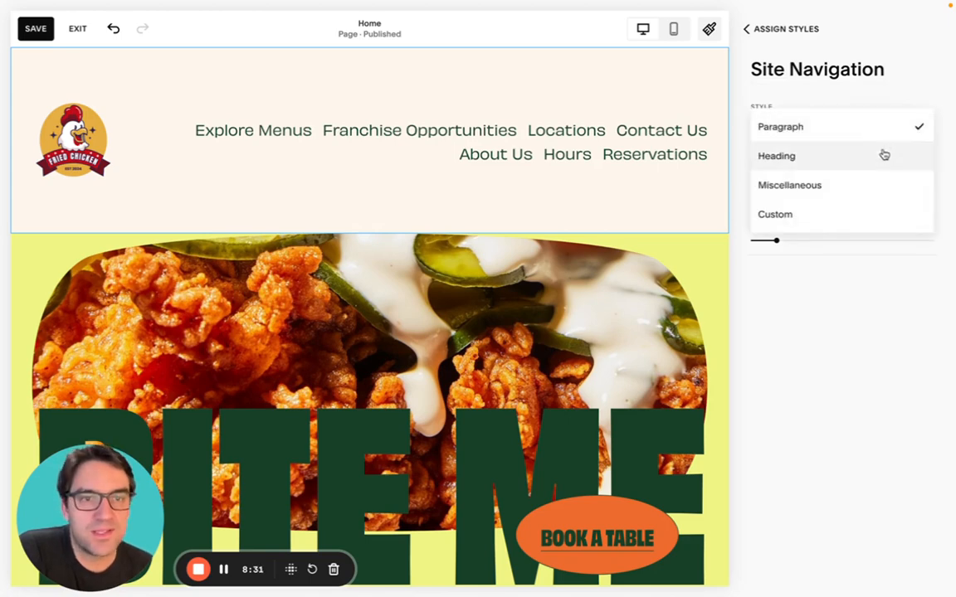
click(883, 153)
click(892, 127)
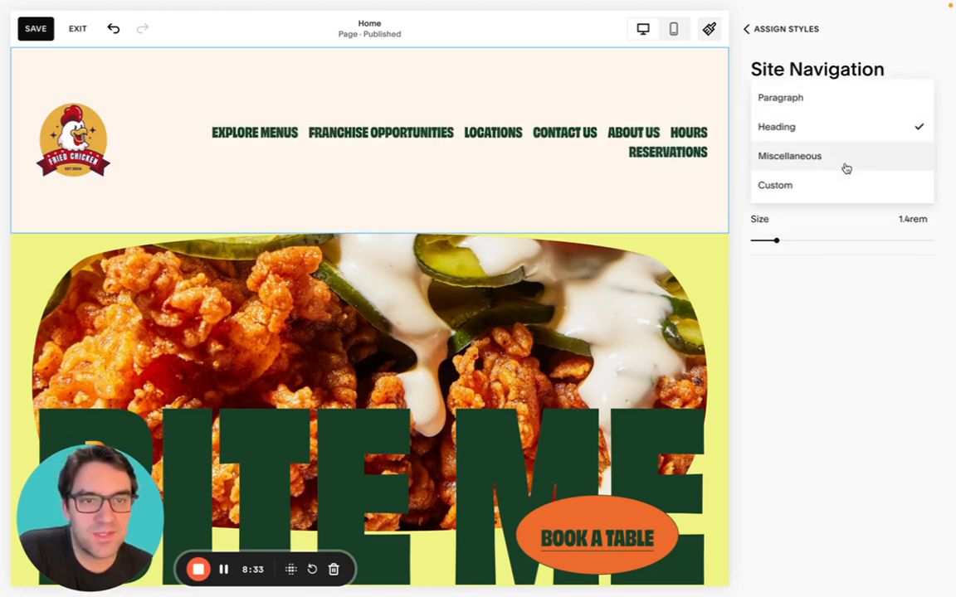
click(844, 163)
click(873, 131)
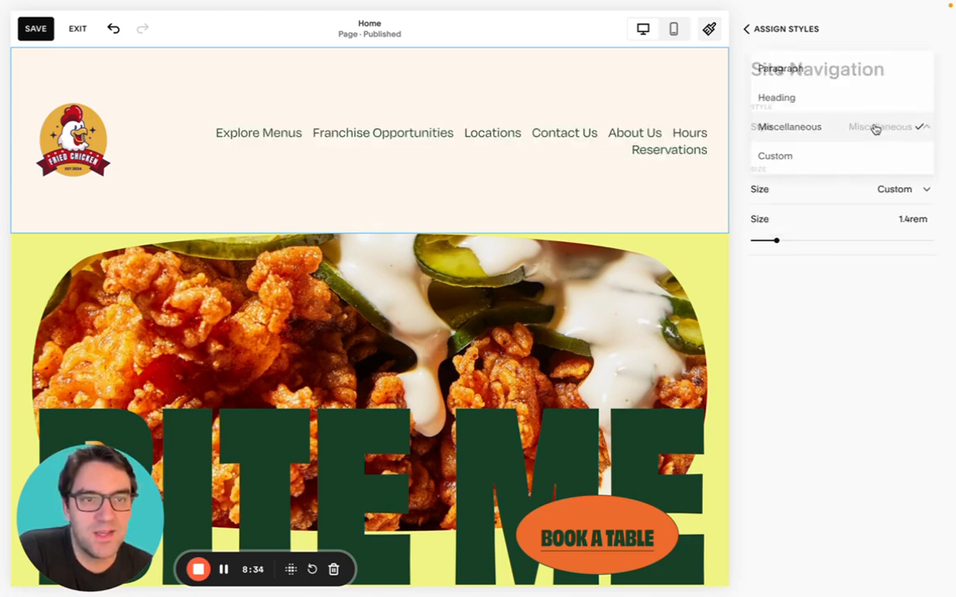
click(830, 98)
- Set the site navigation's font style to Custom and compare its font with the text further down the home page
click(881, 127)
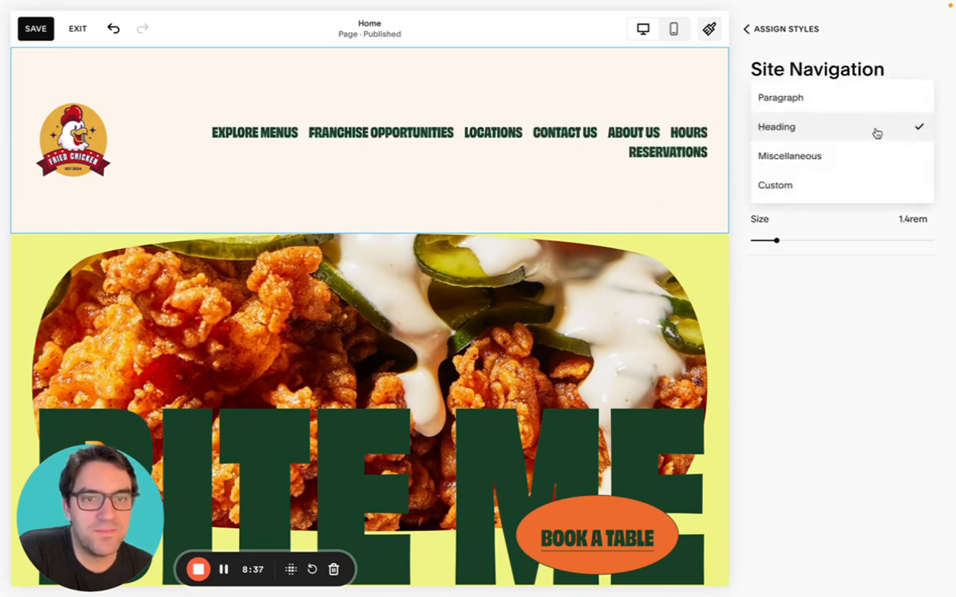
click(793, 188)
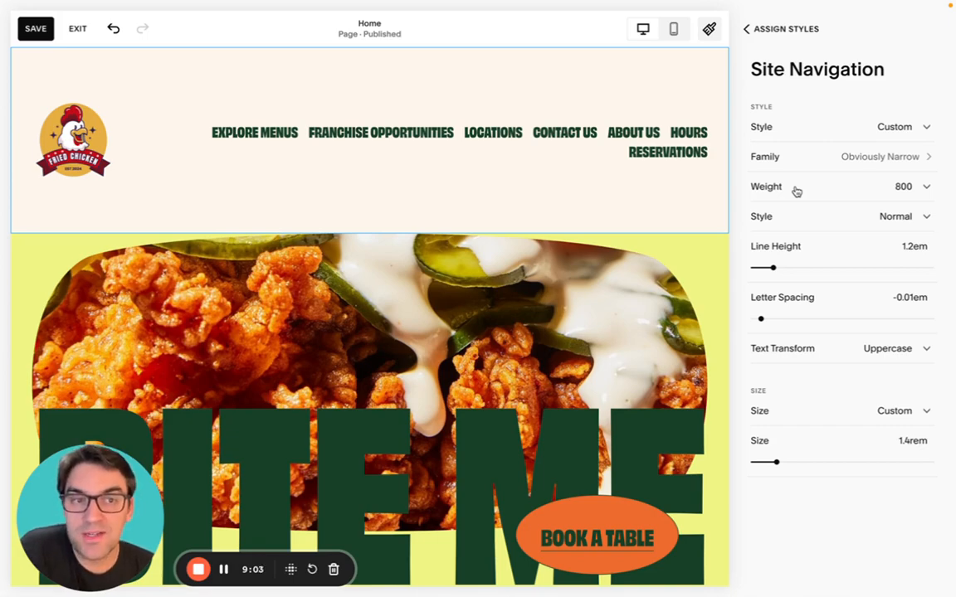
scroll(549, 279, down, 5)
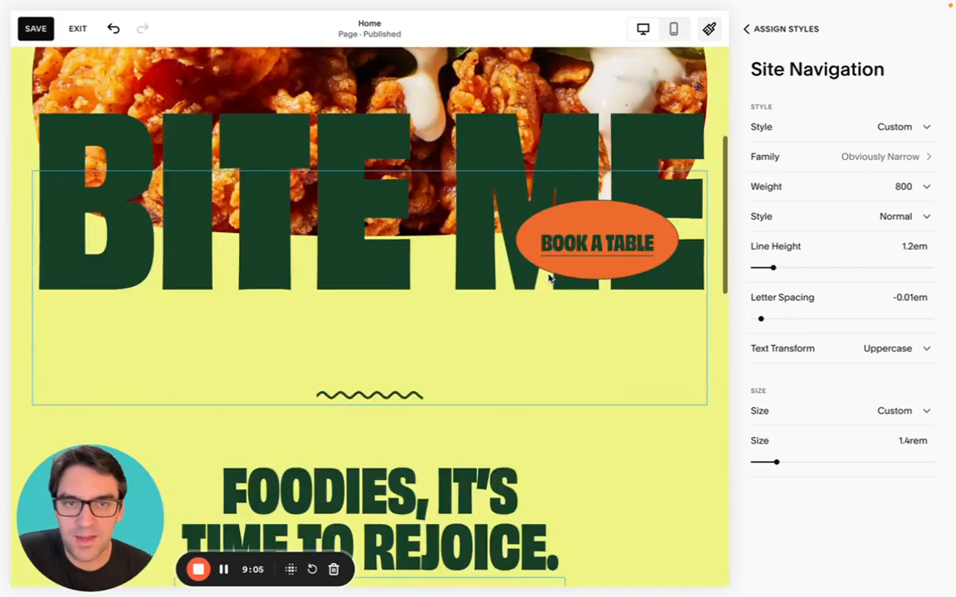
scroll(549, 279, down, 3)
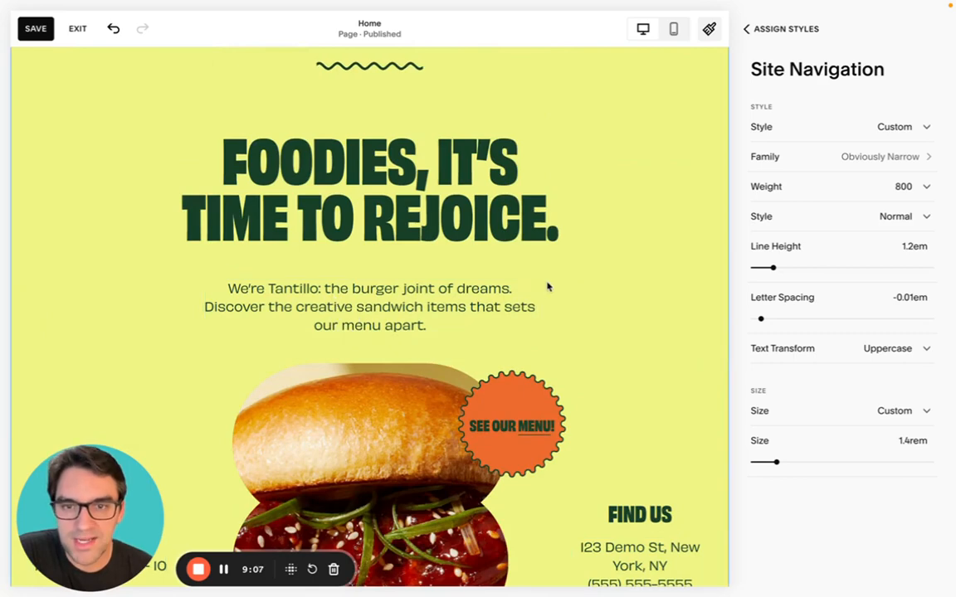
scroll(580, 278, up, 8)
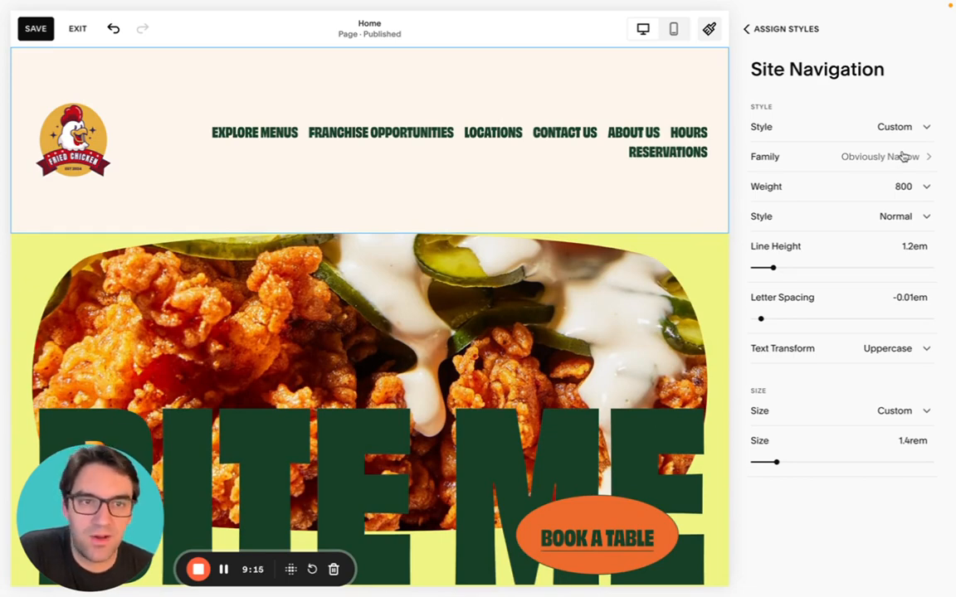
- Set the site navigation's font weight to 600
click(886, 189)
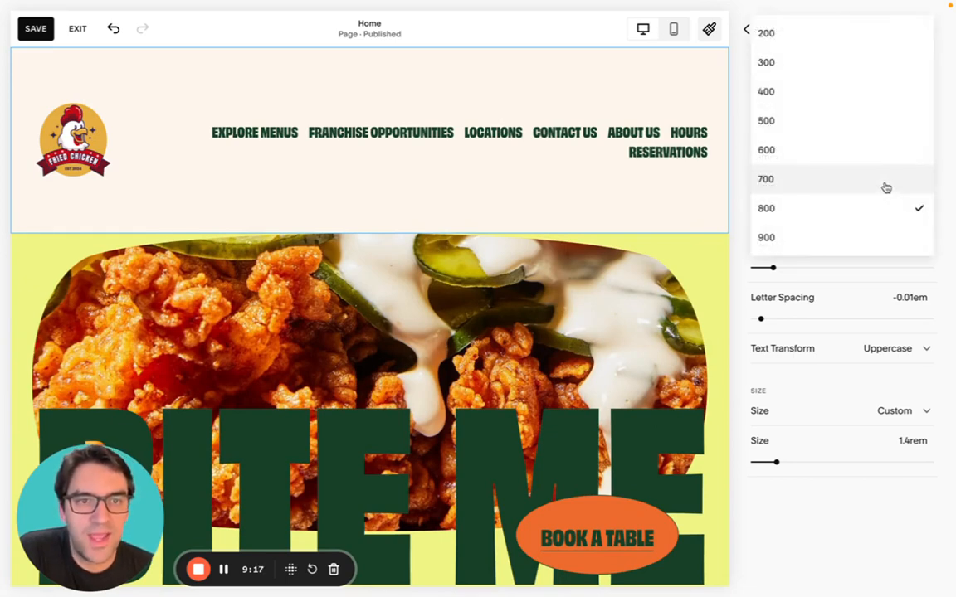
click(887, 188)
click(885, 188)
click(881, 164)
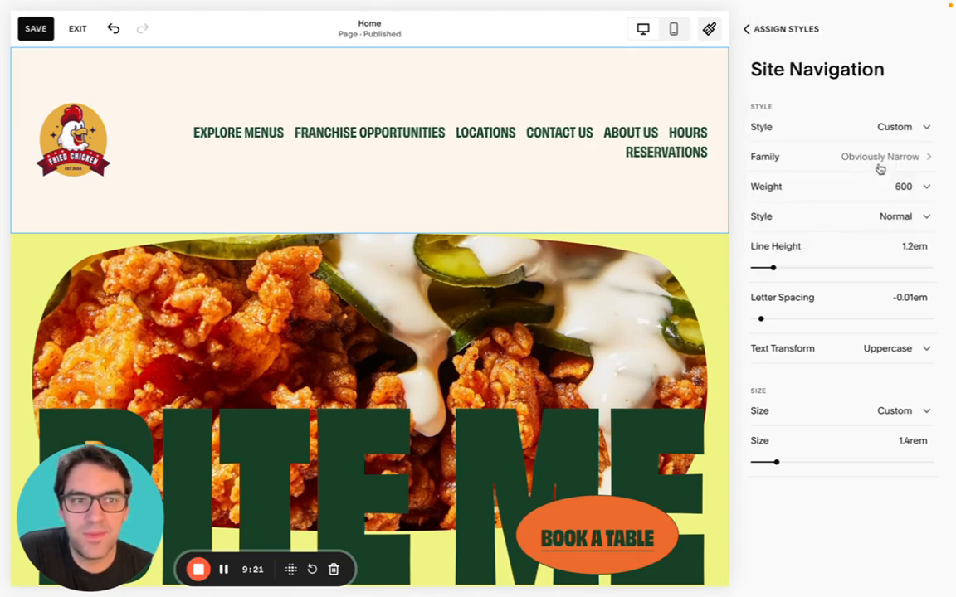
- Try a font weight of 700 on the site navigation, returning it to 600
click(878, 186)
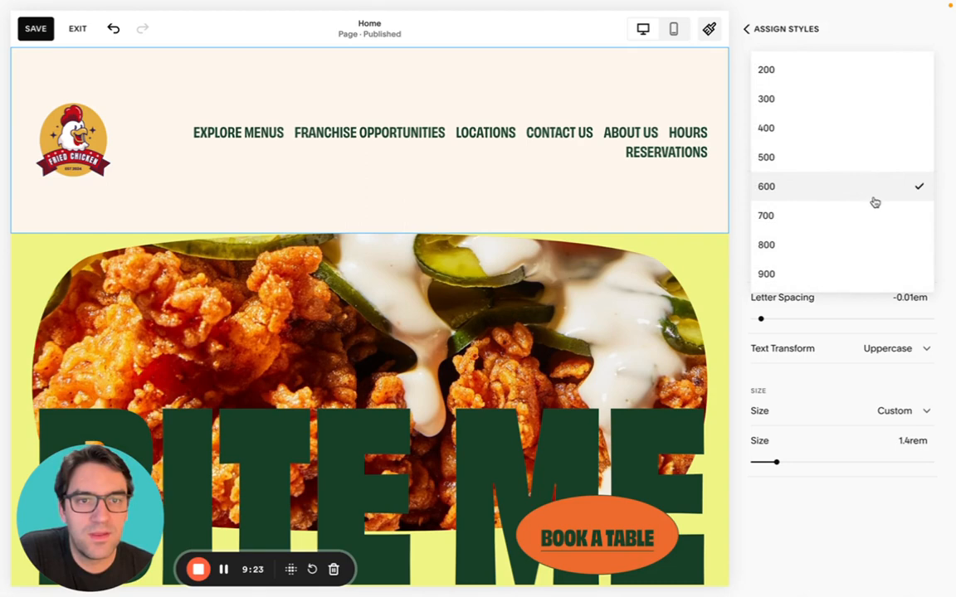
click(872, 206)
click(882, 190)
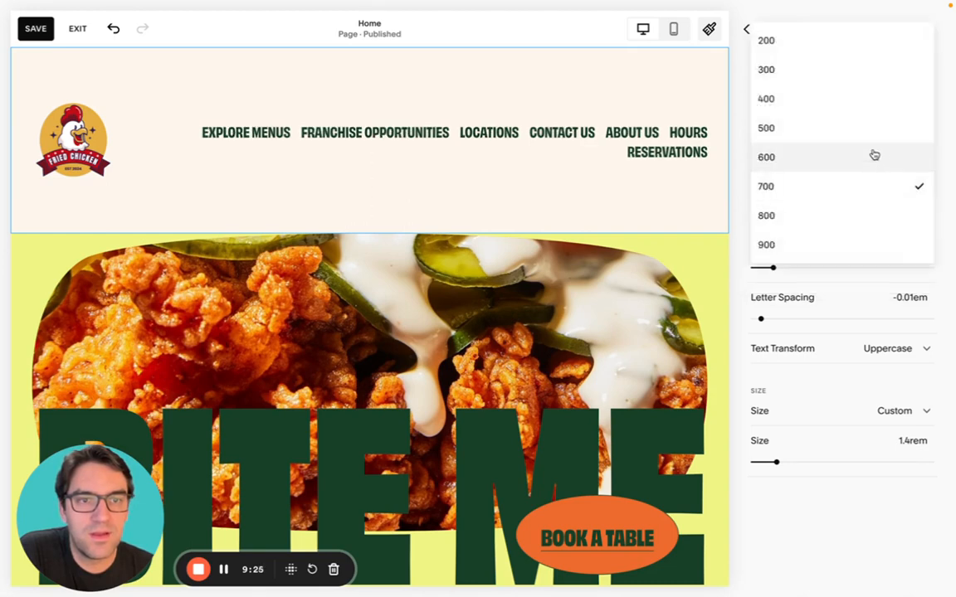
click(871, 155)
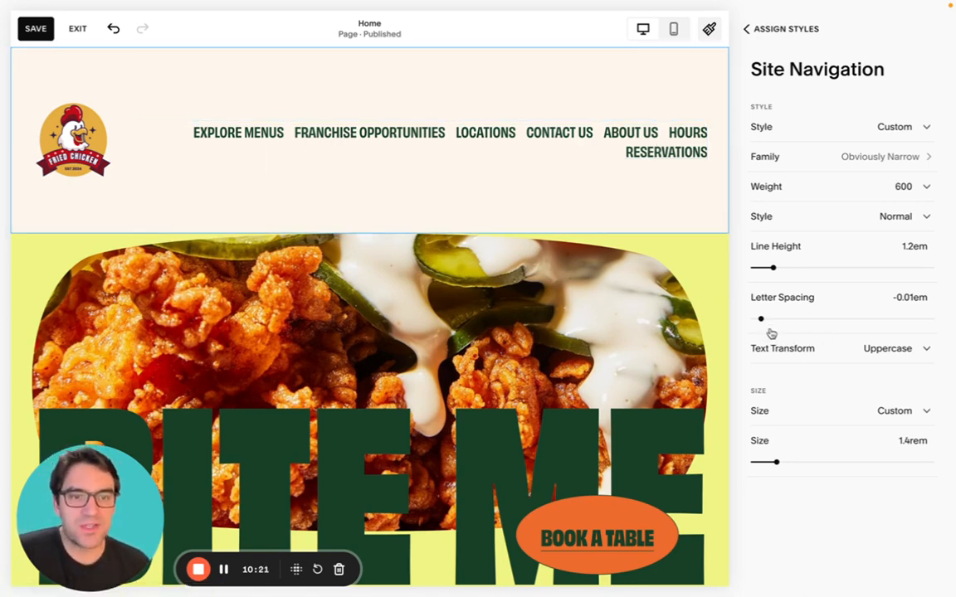
- Try a letter spacing of 0.09em on the site navigation, settling on 0em
drag(760, 319, 767, 318)
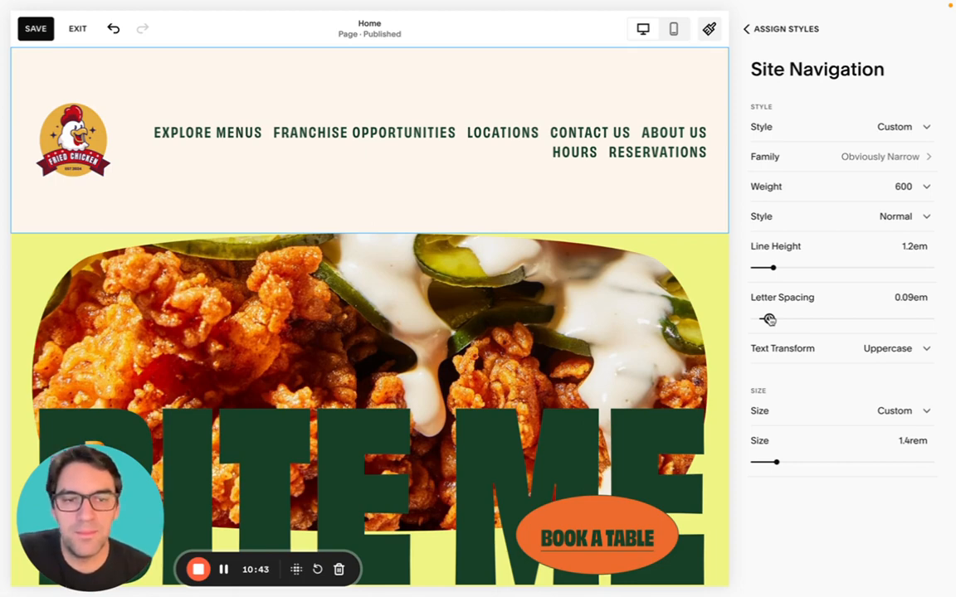
drag(768, 319, 762, 318)
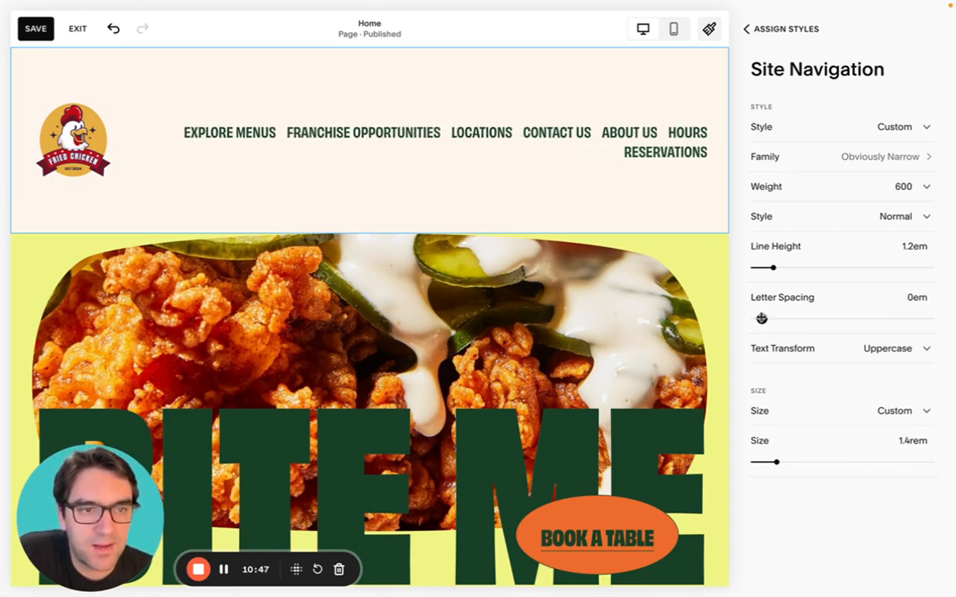
- Try the Lowercase and None text transforms on the site navigation, return to Uppercase, and leave its line height at 1.2em
click(820, 354)
click(820, 377)
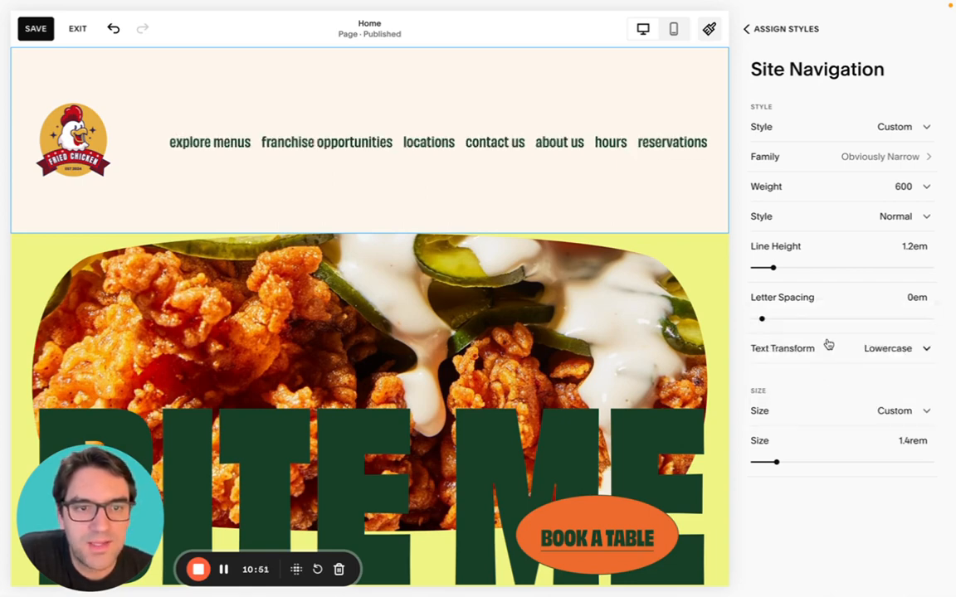
click(828, 345)
click(818, 317)
click(844, 355)
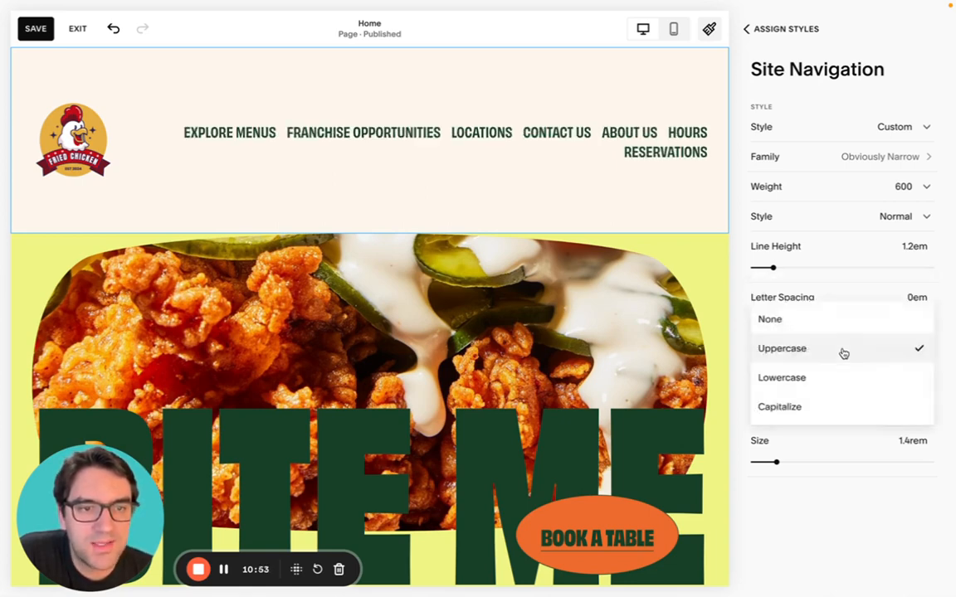
click(830, 322)
click(856, 351)
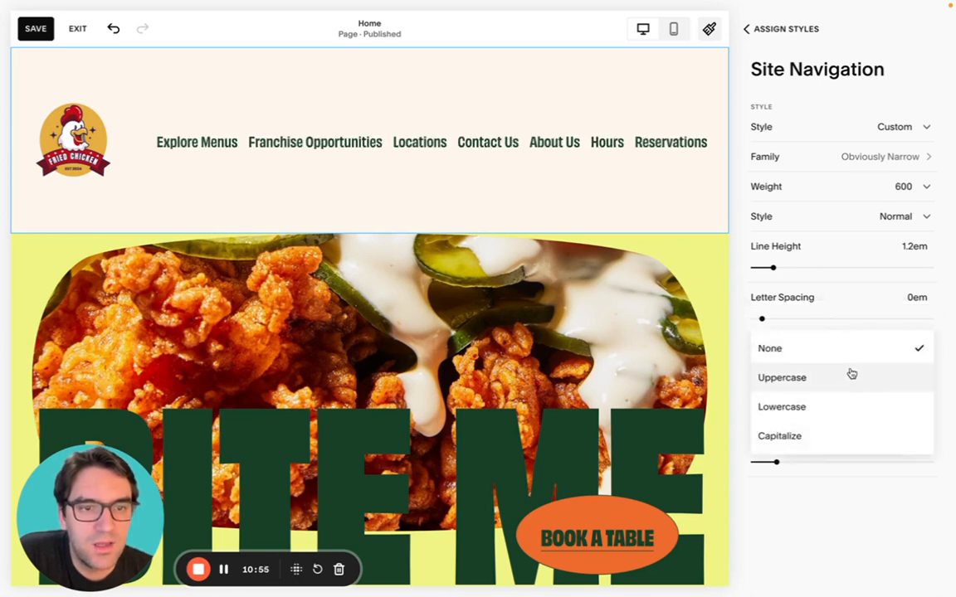
click(850, 376)
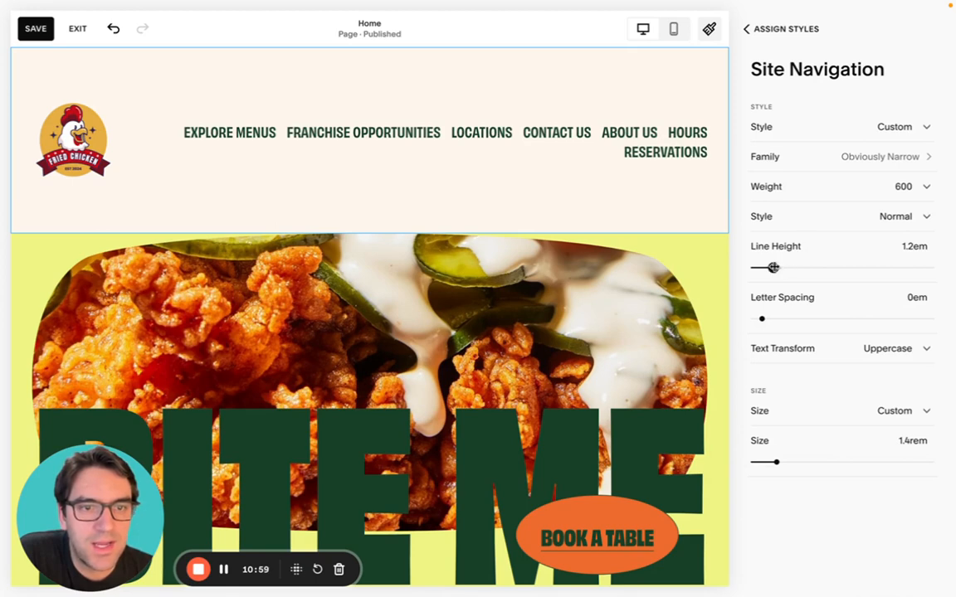
mouse_move(774, 267)
mouse_down()
mouse_move(783, 267)
mouse_move(773, 268)
mouse_up()
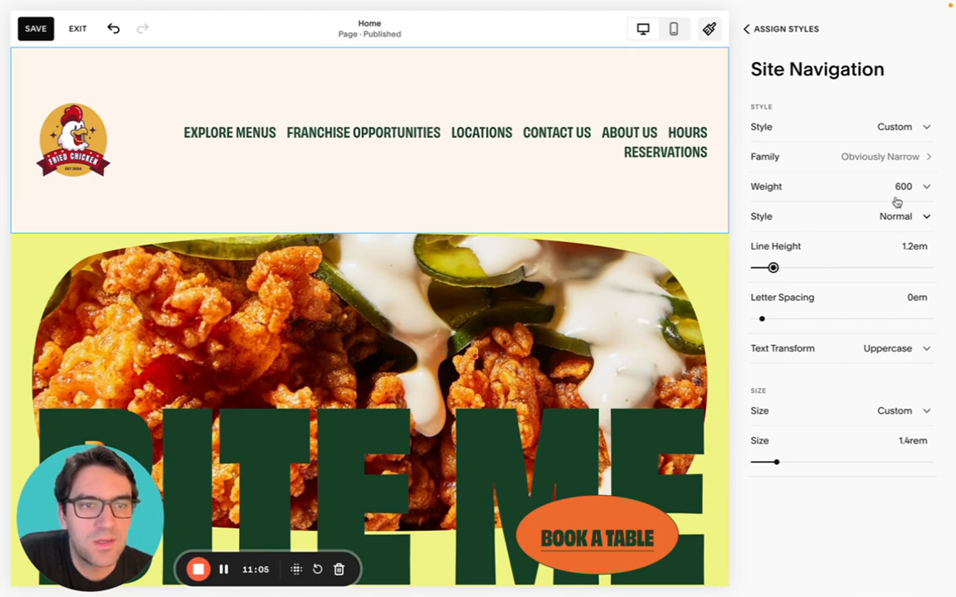
- Return to the main site styles, save the navigation font changes and exit the editor
click(766, 30)
click(760, 29)
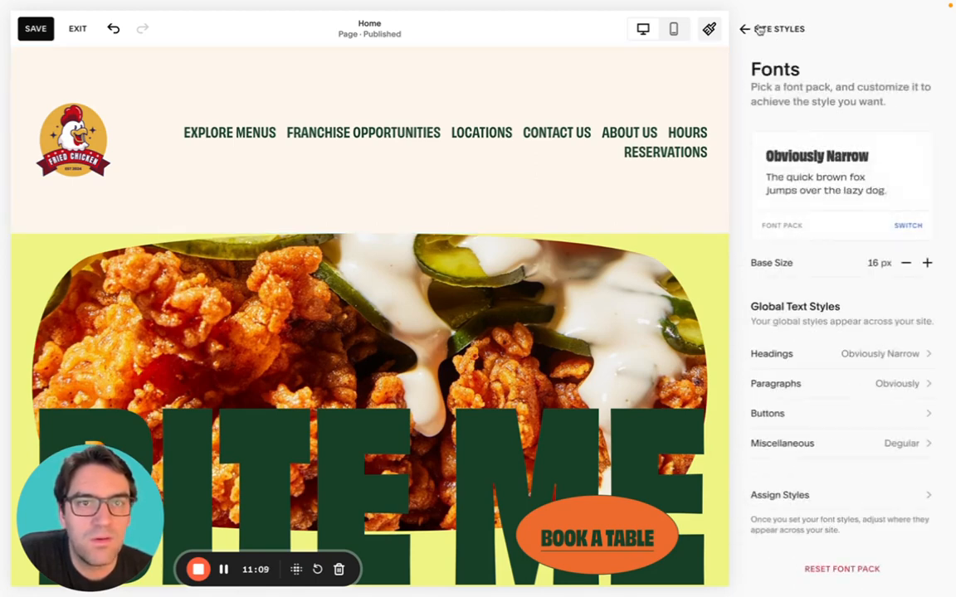
click(759, 29)
click(35, 30)
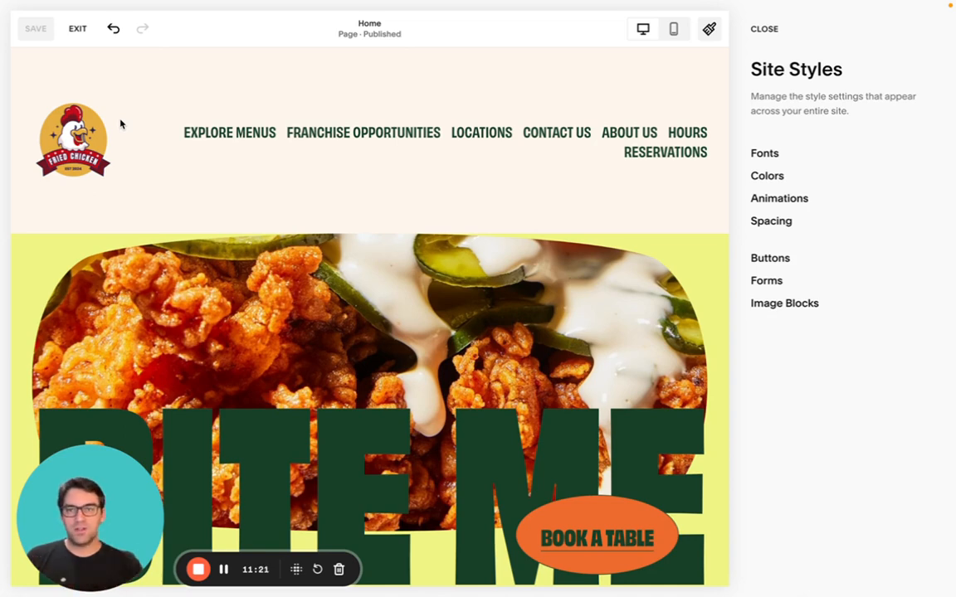
click(73, 31)
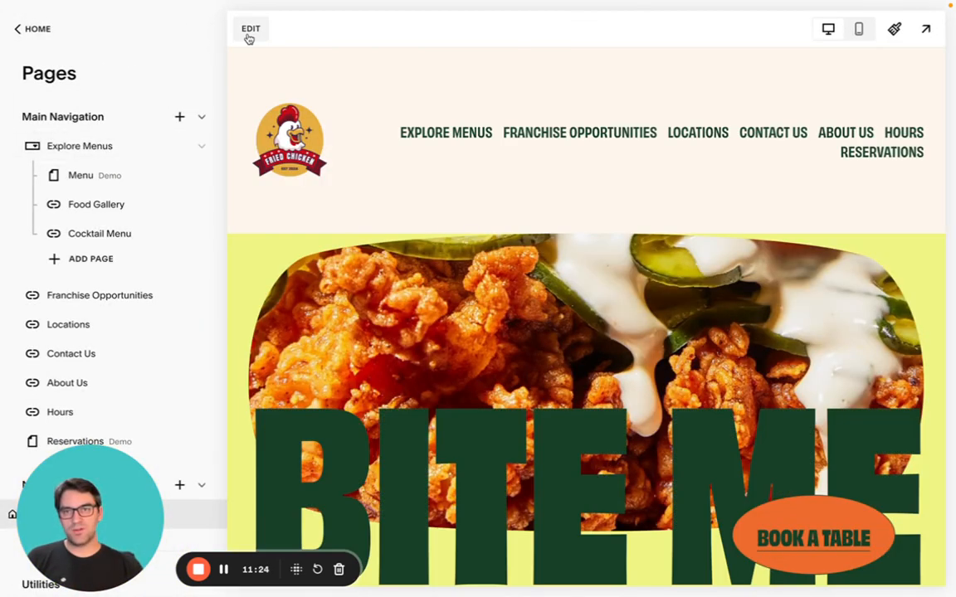
- Open the site header for editing and reduce its height until it closely frames the logo
click(248, 37)
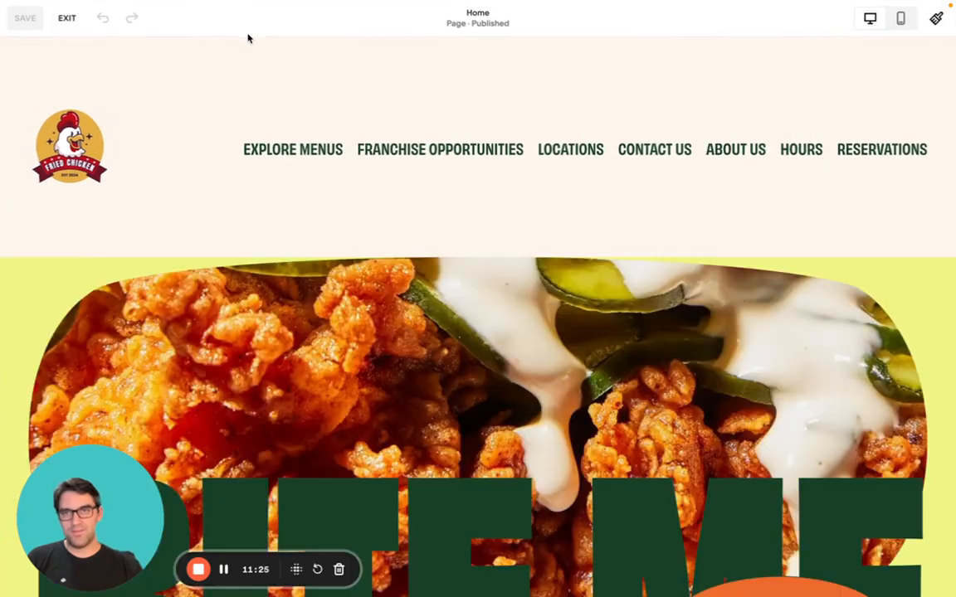
mouse_move(415, 198)
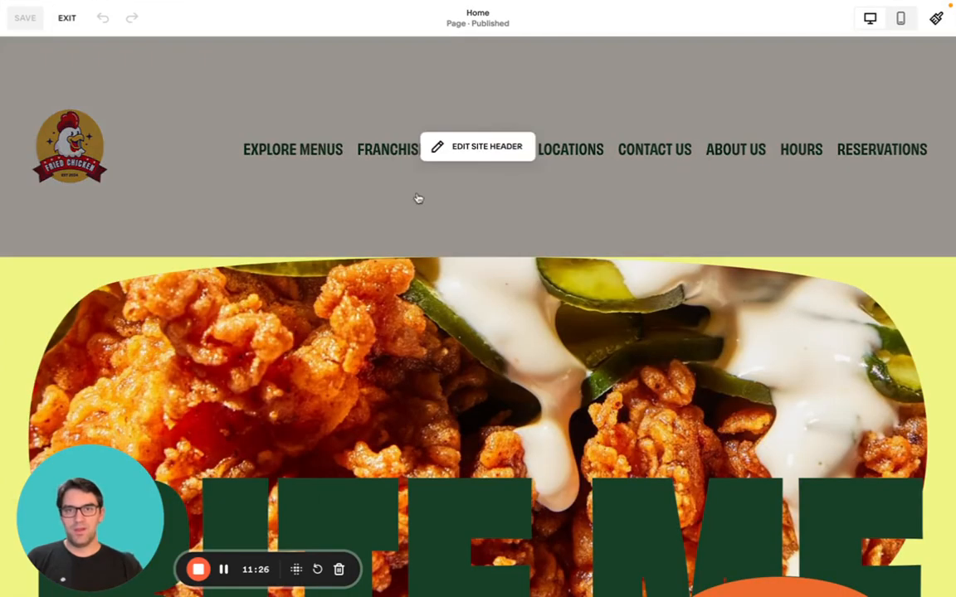
click(469, 148)
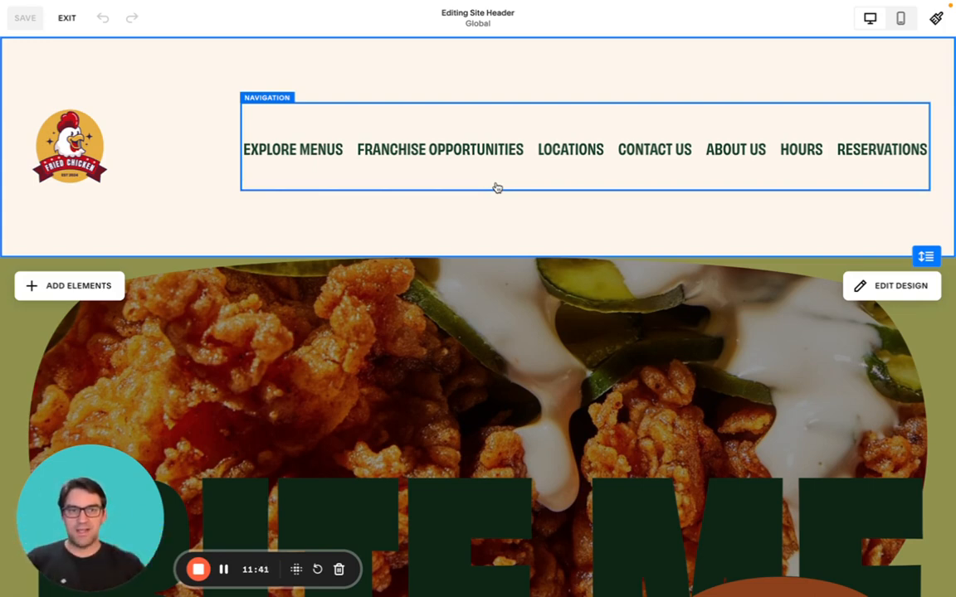
drag(921, 256, 918, 150)
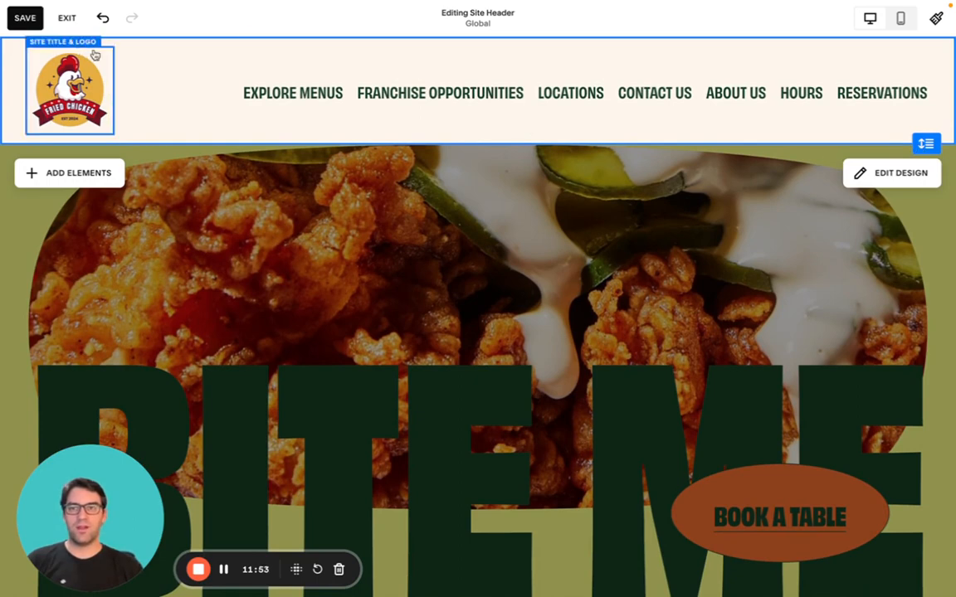
- Look over the page links listed in the header's navigation element, and close the list
click(415, 123)
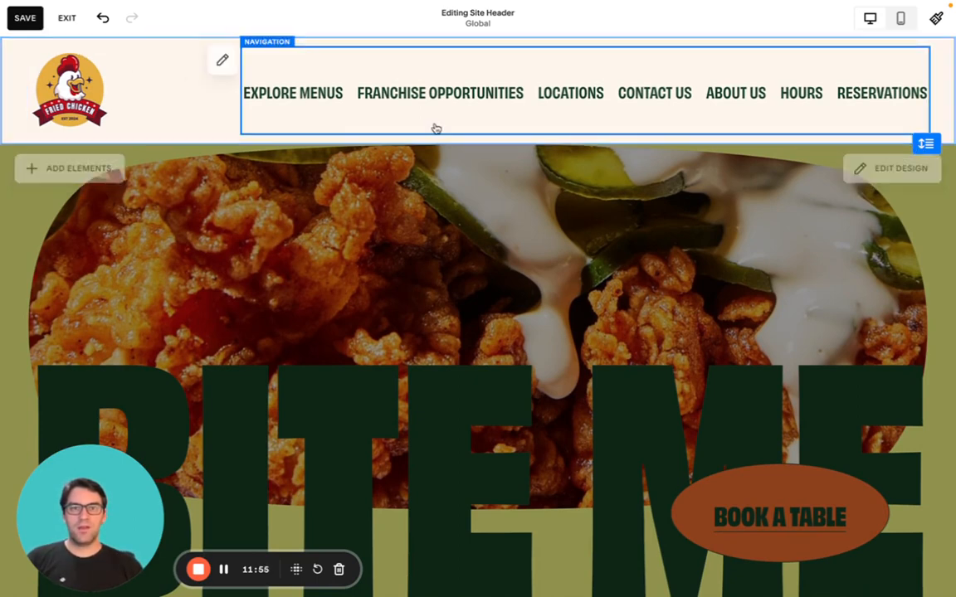
click(223, 60)
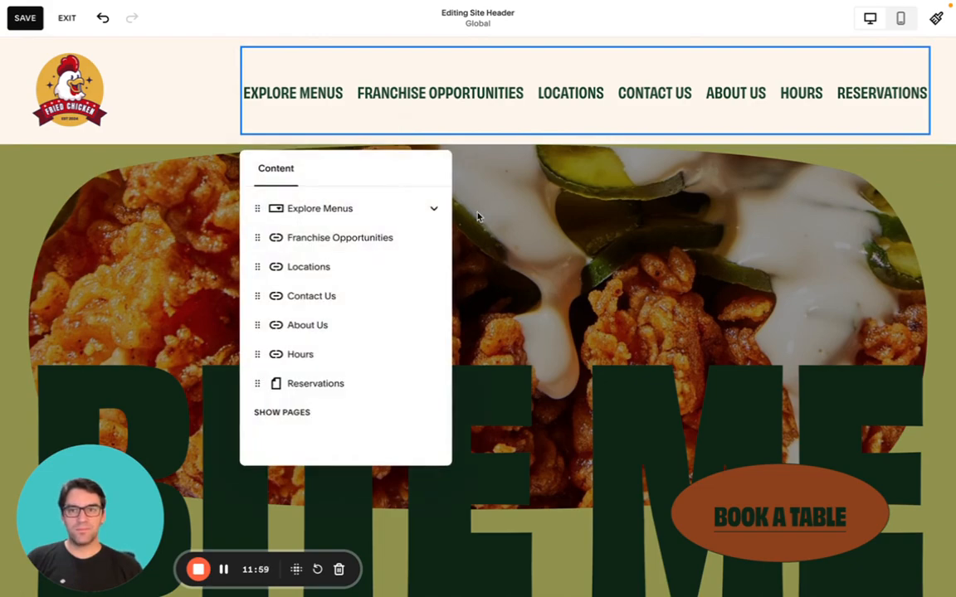
click(518, 187)
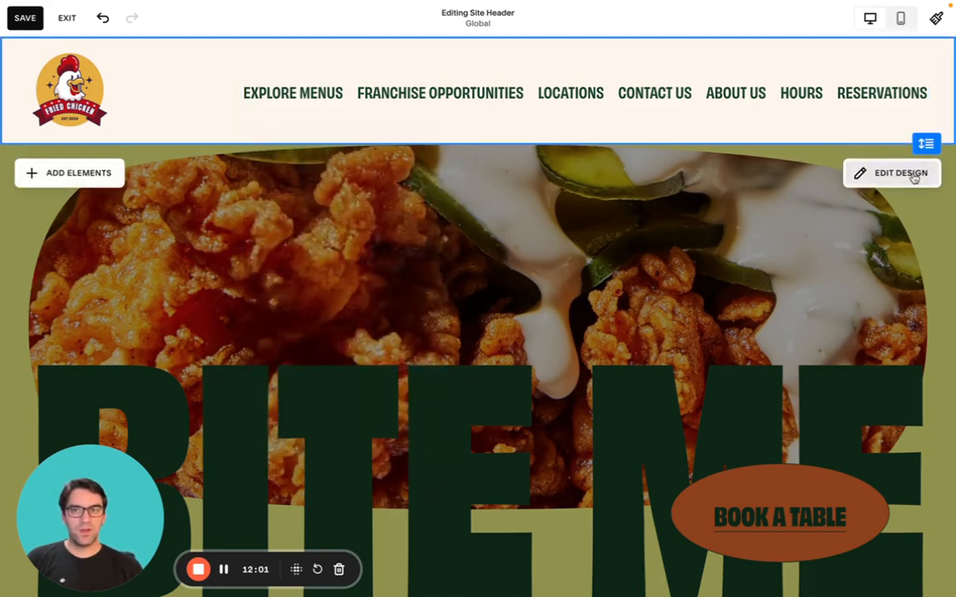
- Set the header layout to place the navigation links directly beside the logo, and look over the remaining spacing, effect and size options
click(913, 177)
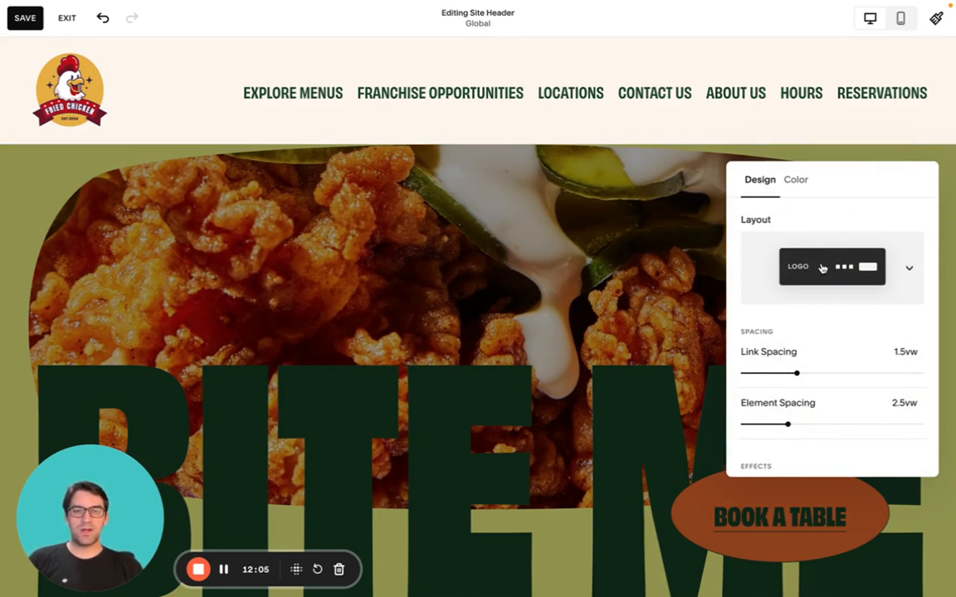
click(835, 280)
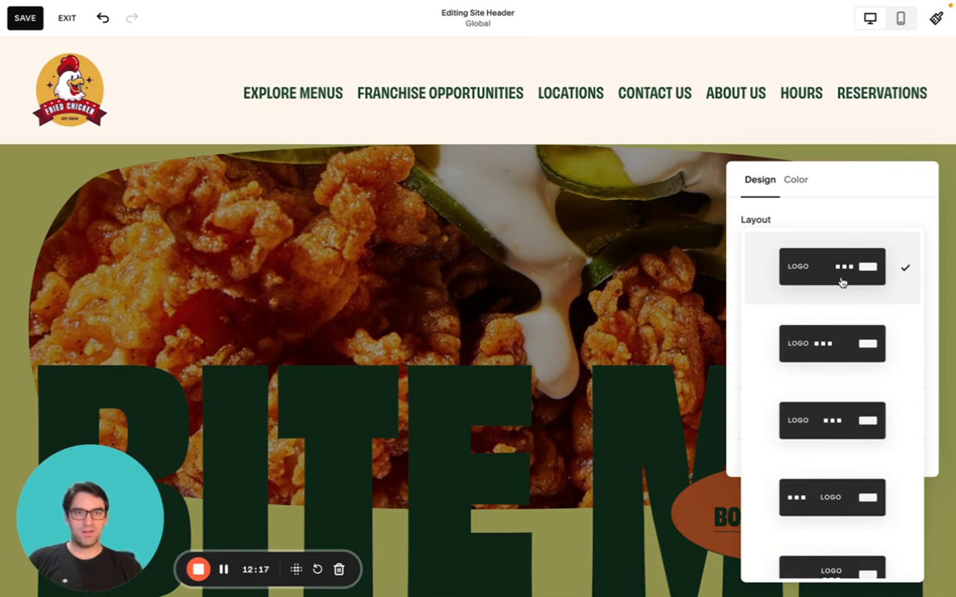
click(794, 350)
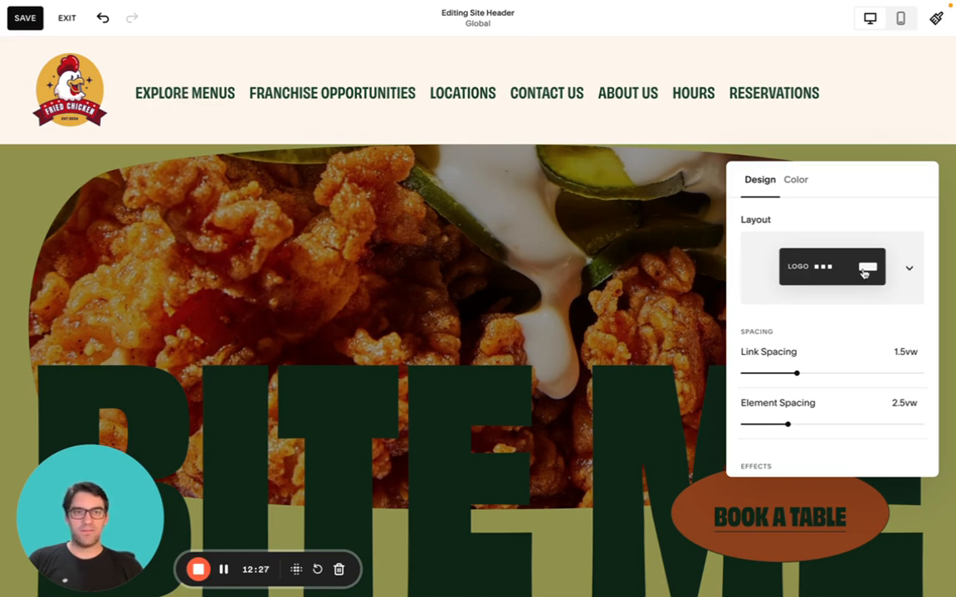
scroll(863, 273, down, 3)
scroll(863, 273, down, 1)
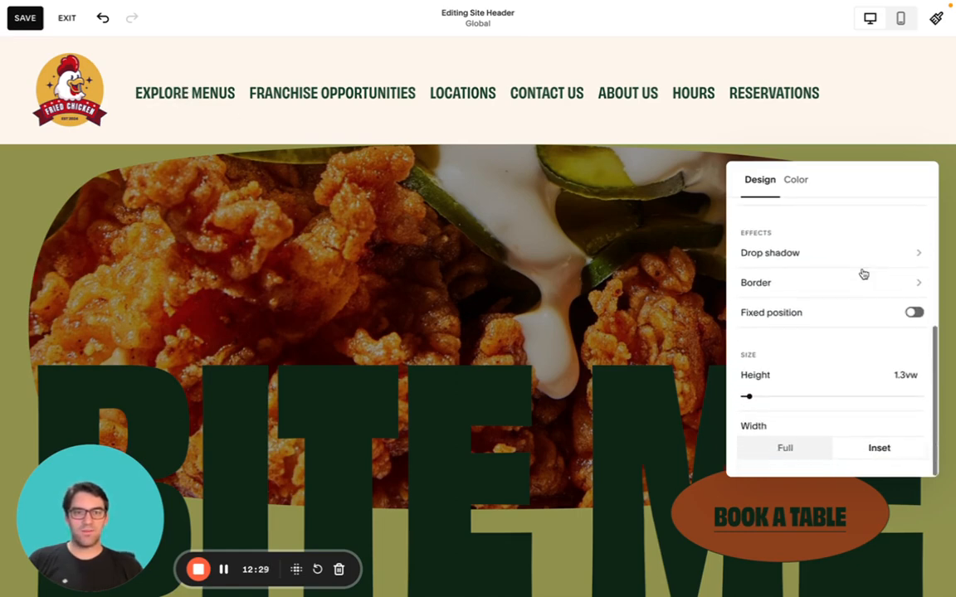
scroll(863, 272, up, 4)
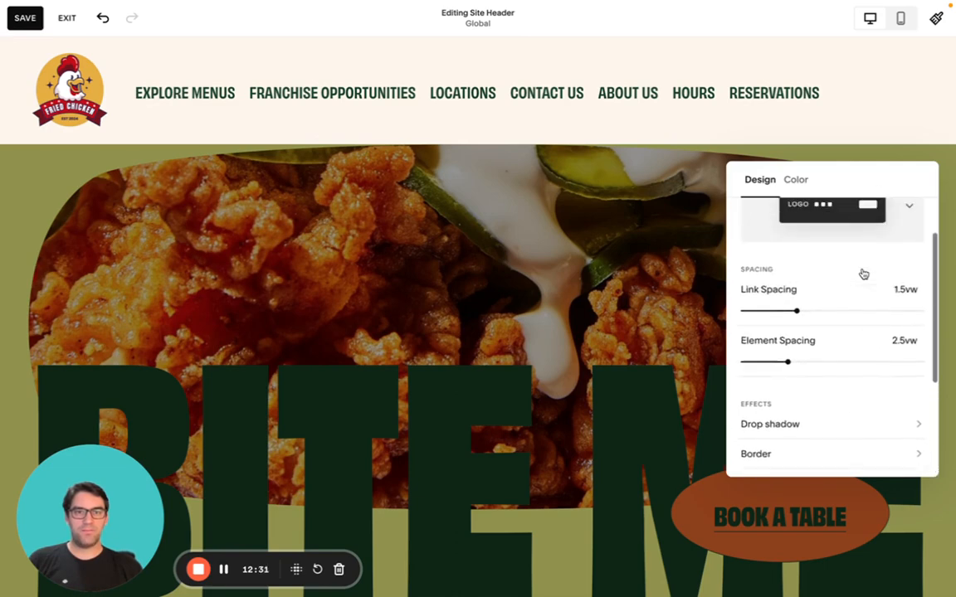
scroll(863, 273, down, 4)
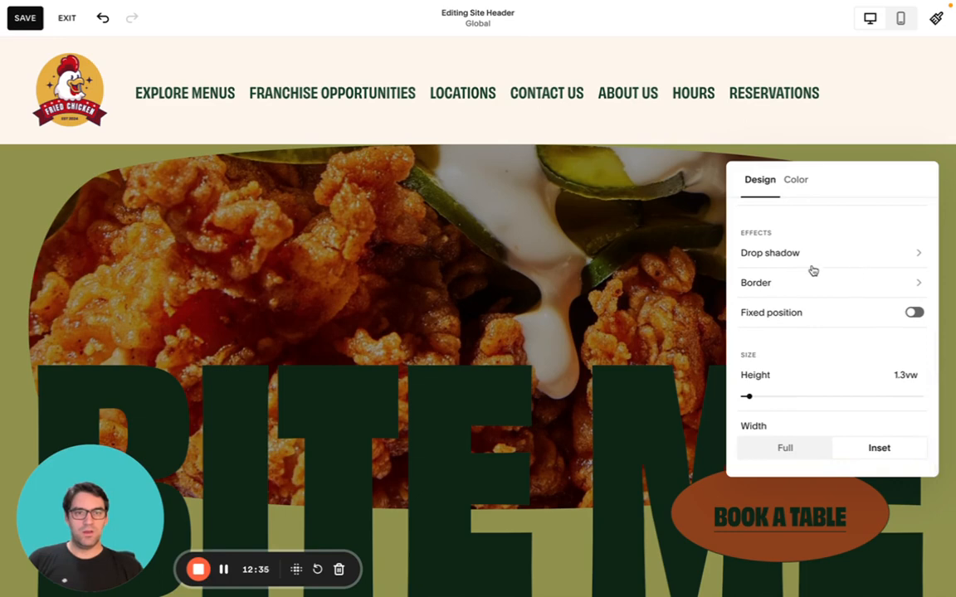
click(519, 220)
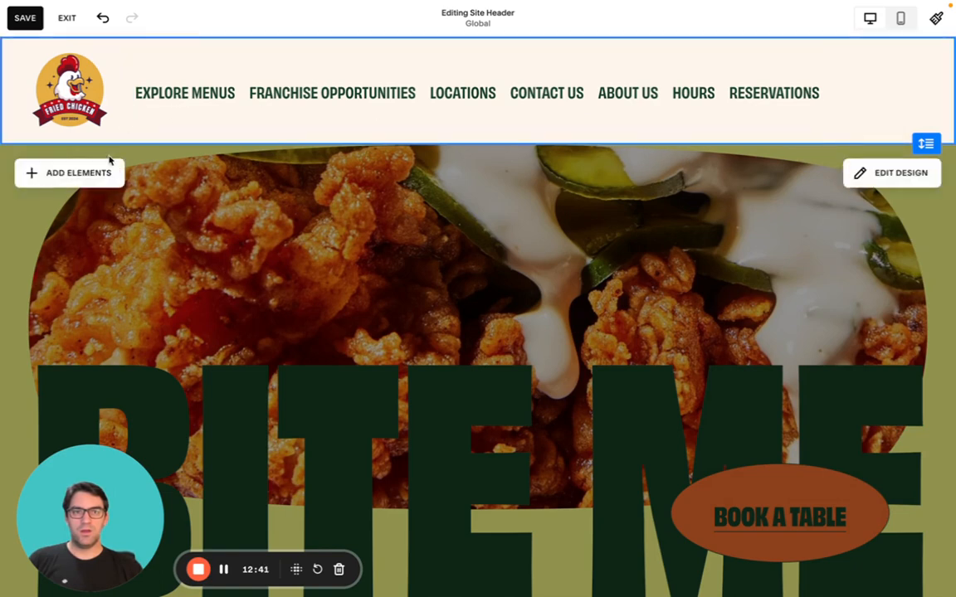
- Add a button, social links and a cart to the site header
click(80, 174)
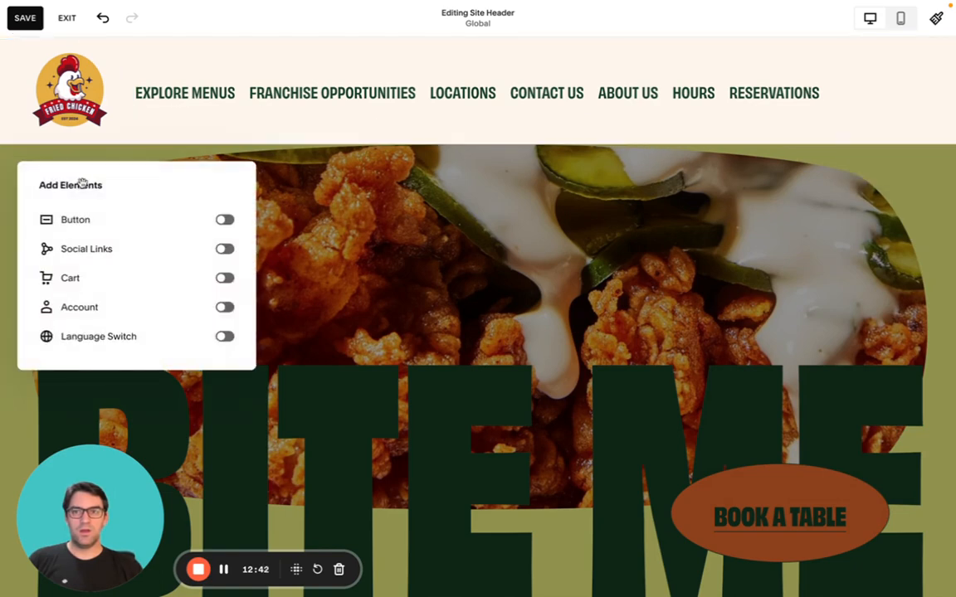
click(224, 221)
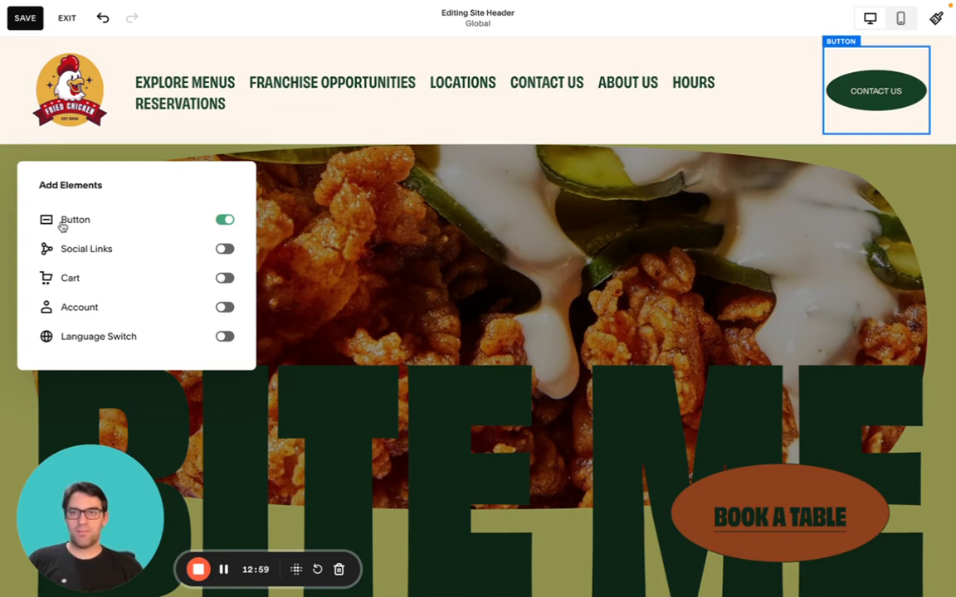
click(224, 249)
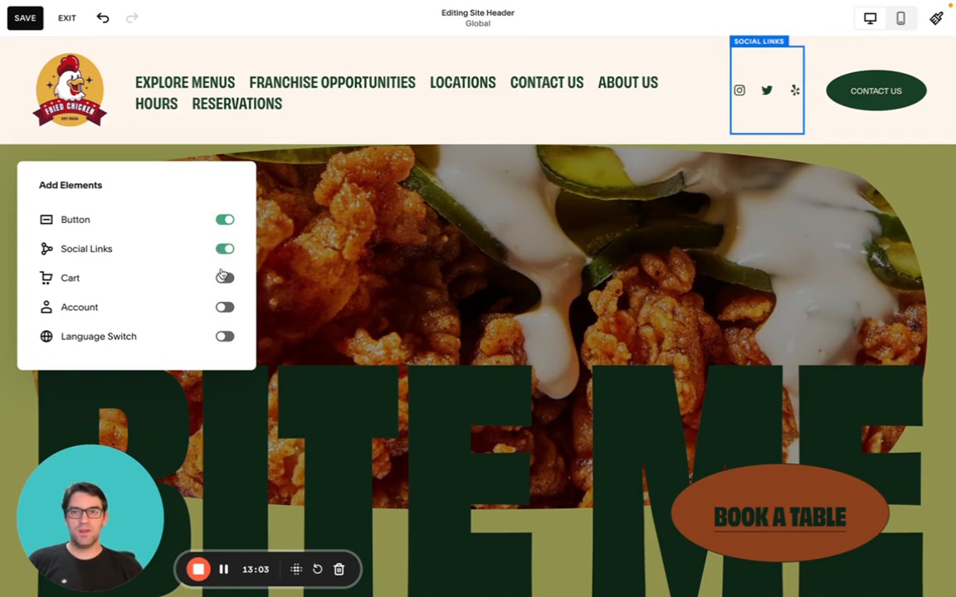
click(223, 279)
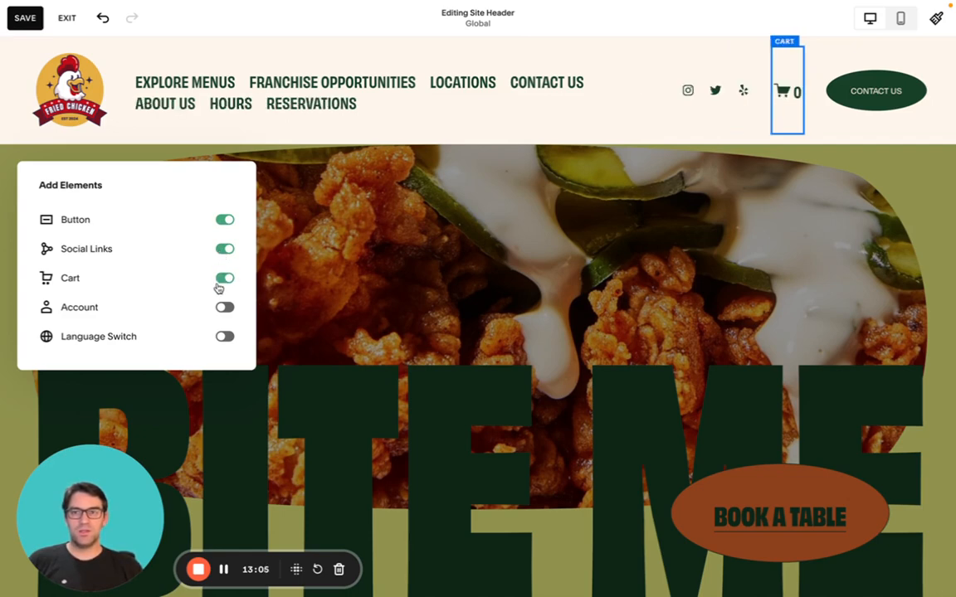
- Try to enable the Account and Language Switch header elements, and dismiss both setup dialogs
click(222, 307)
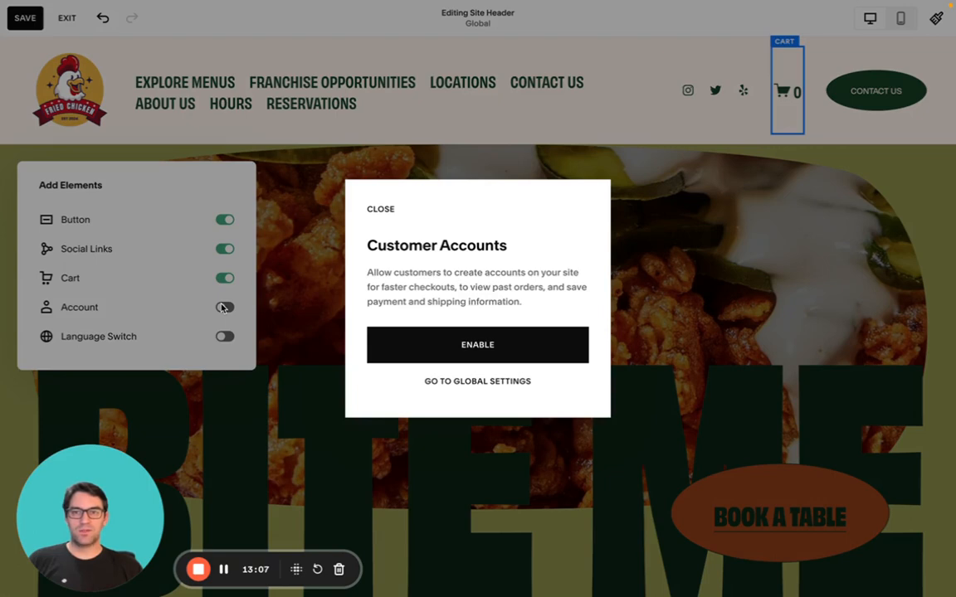
click(380, 209)
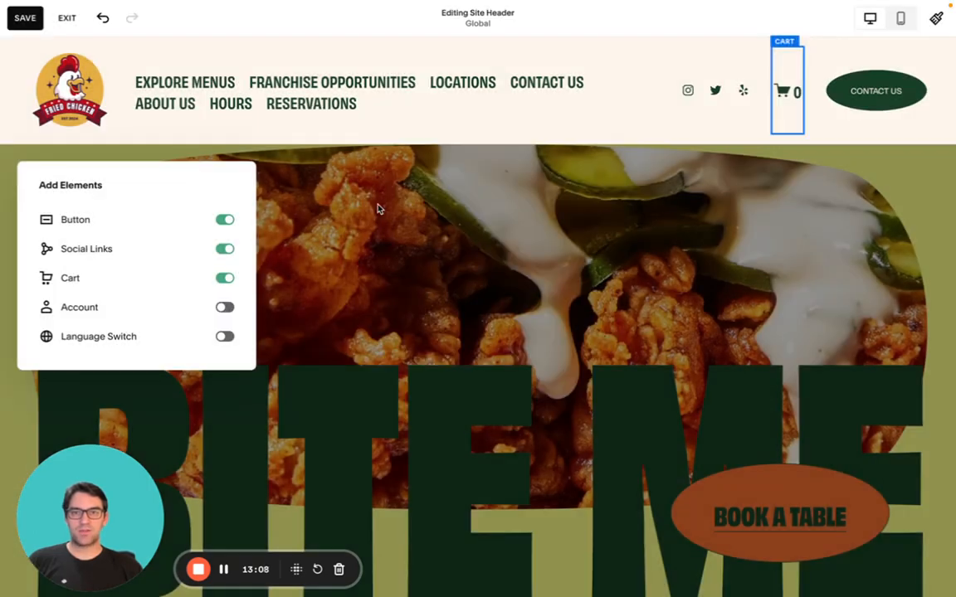
click(224, 337)
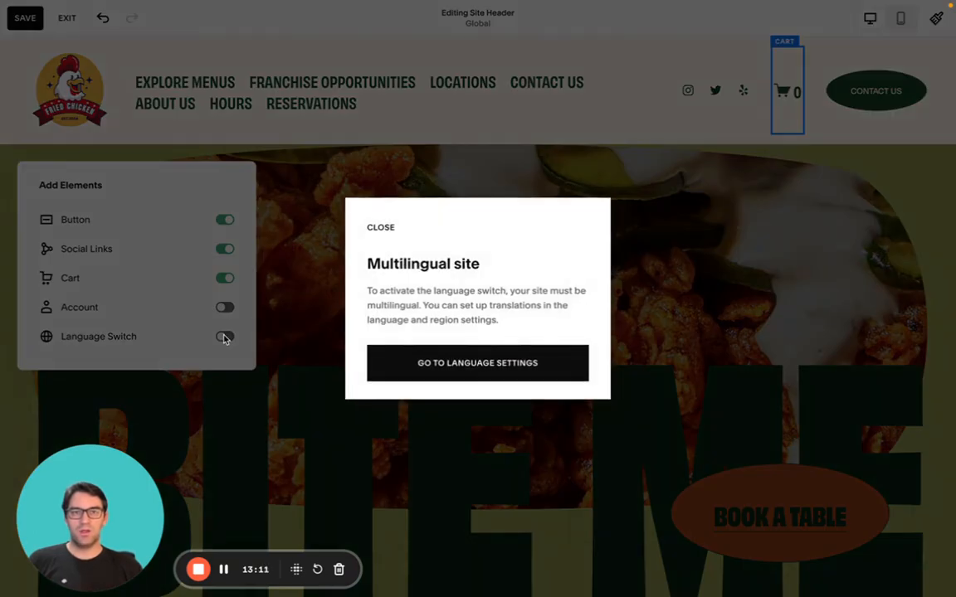
click(382, 228)
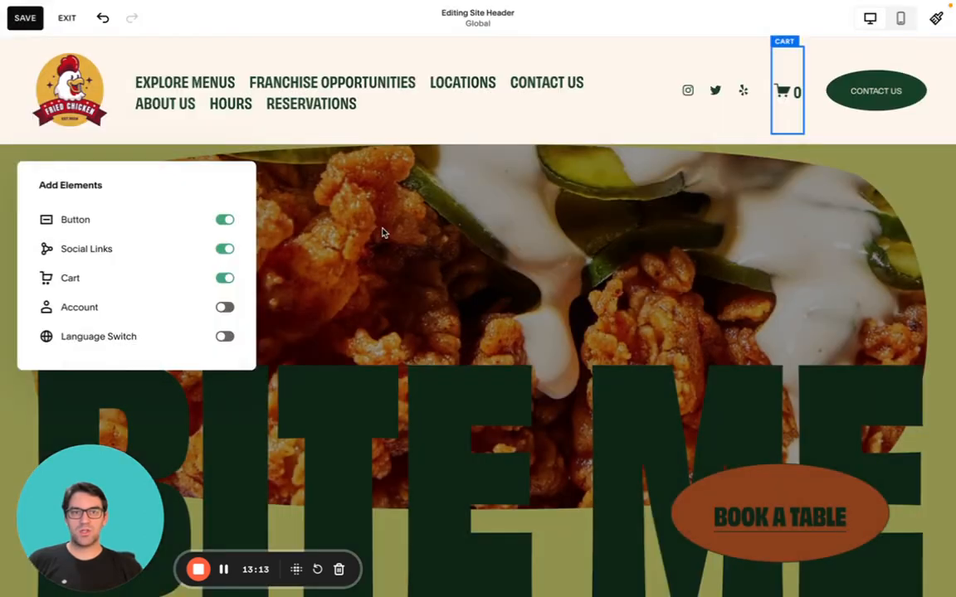
- Close the list of header elements, save the header changes and exit the header editor
click(616, 115)
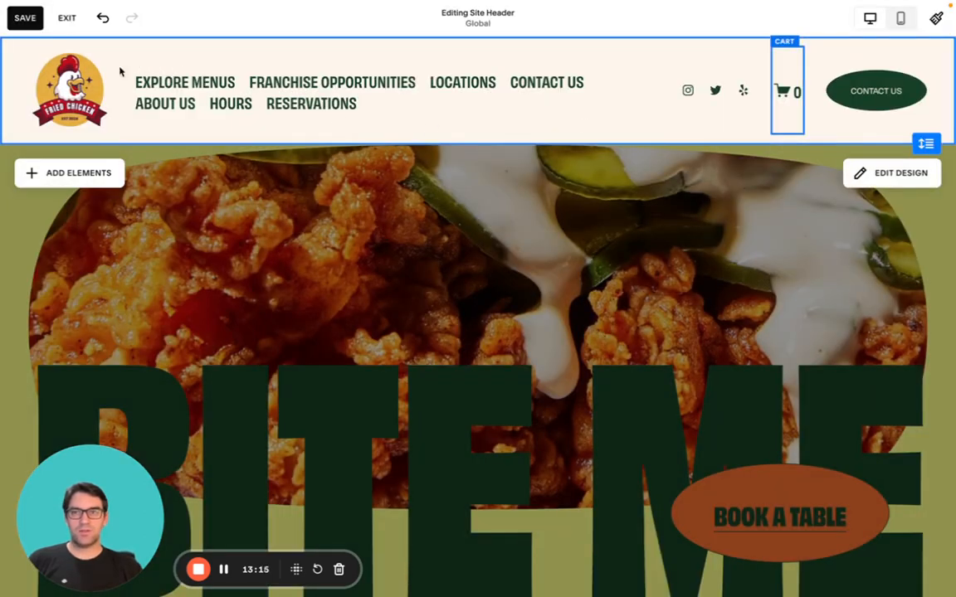
click(25, 18)
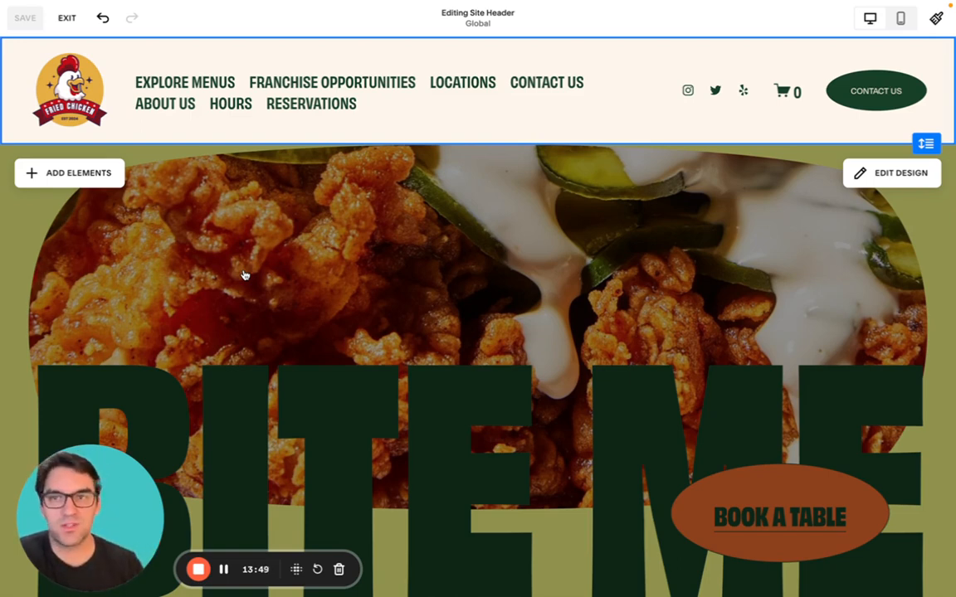
click(68, 18)
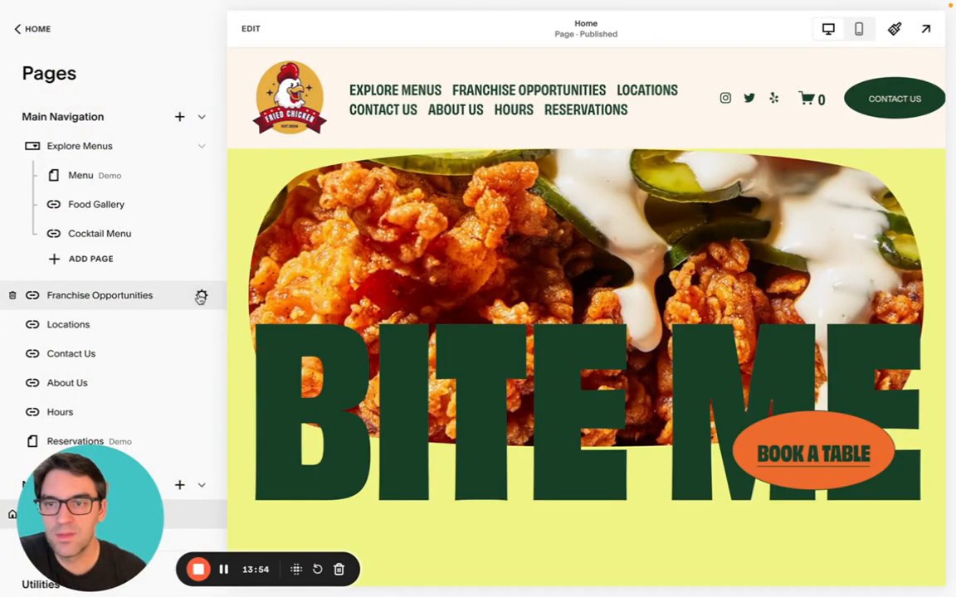
- Shorten the title of the Franchise Opportunities link in the main navigation to "Franchise" and save it
click(200, 295)
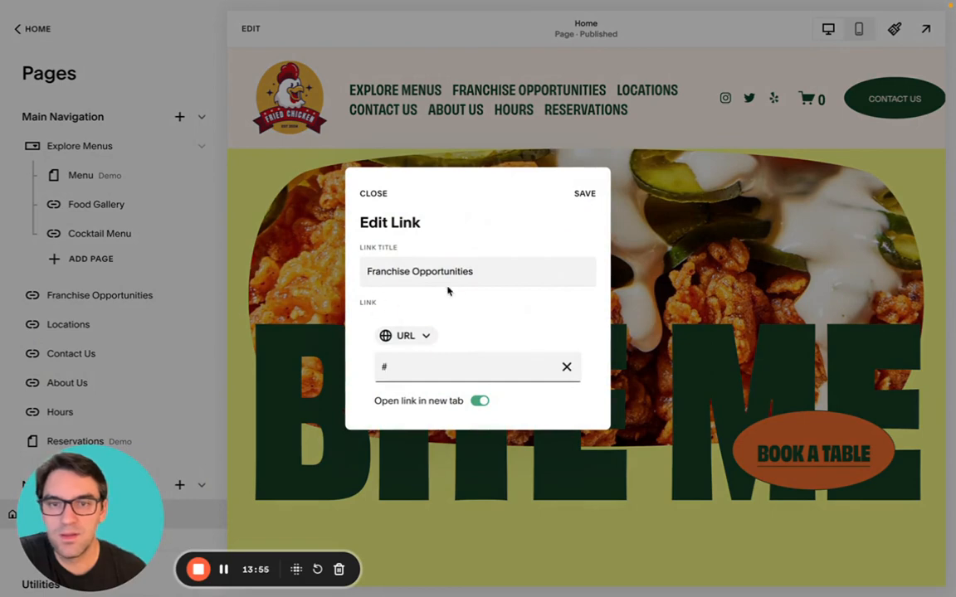
drag(412, 271, 599, 291)
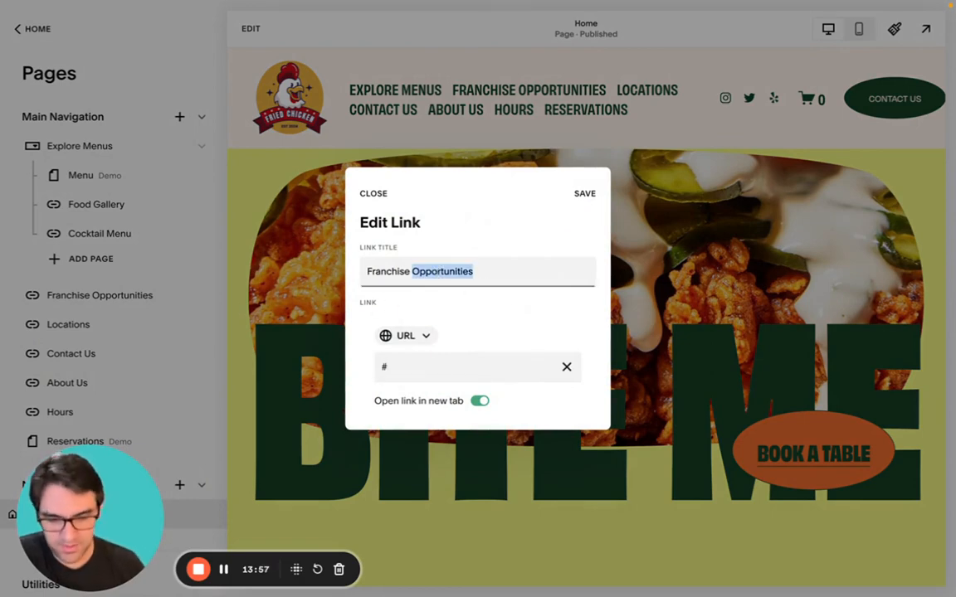
key(BackSpace)
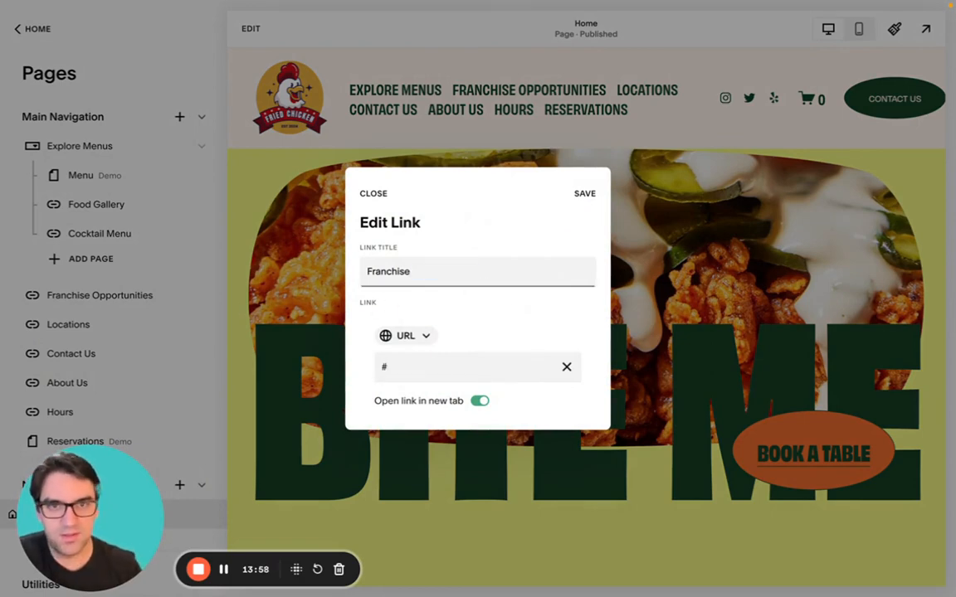
click(584, 193)
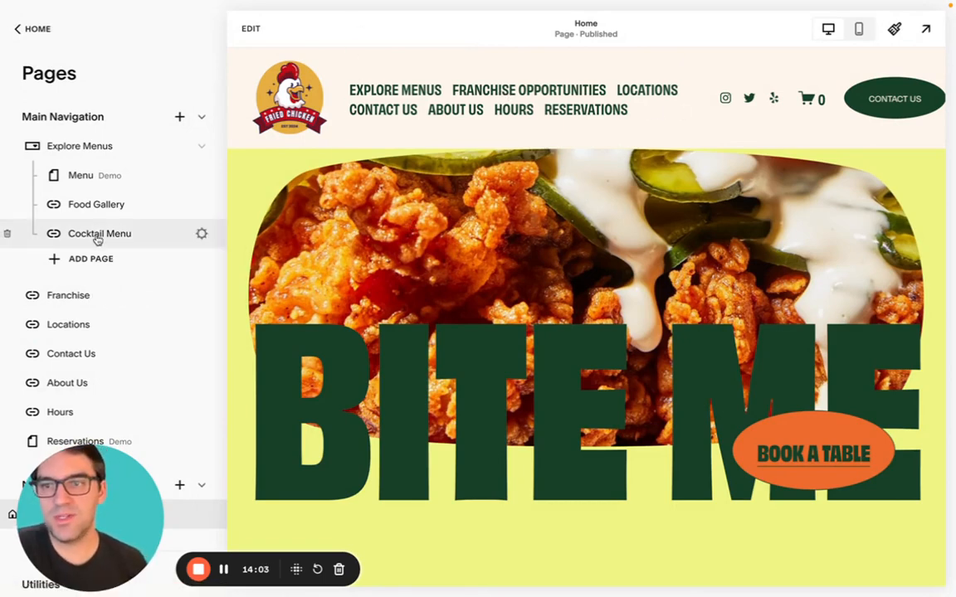
- Shorten the title of the Contact Us link in the main navigation to "Contact" and save it
scroll(125, 206, down, 1)
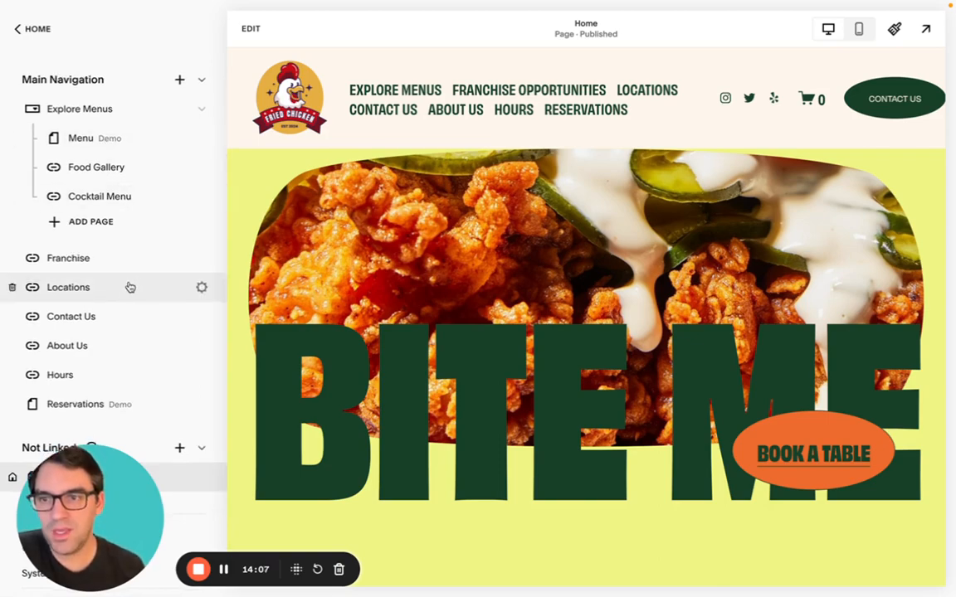
scroll(127, 284, down, 1)
click(198, 275)
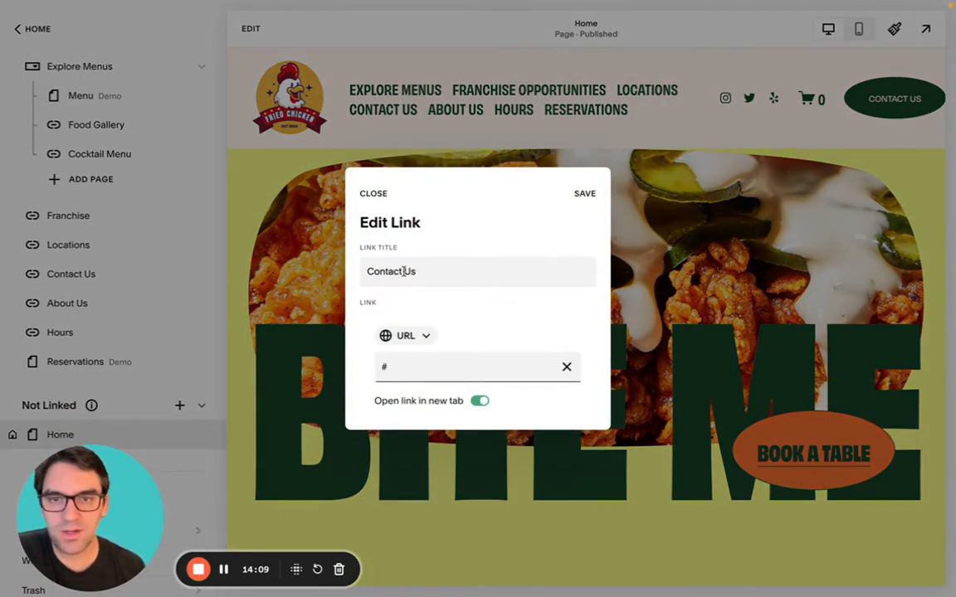
drag(403, 272, 443, 275)
key(BackSpace)
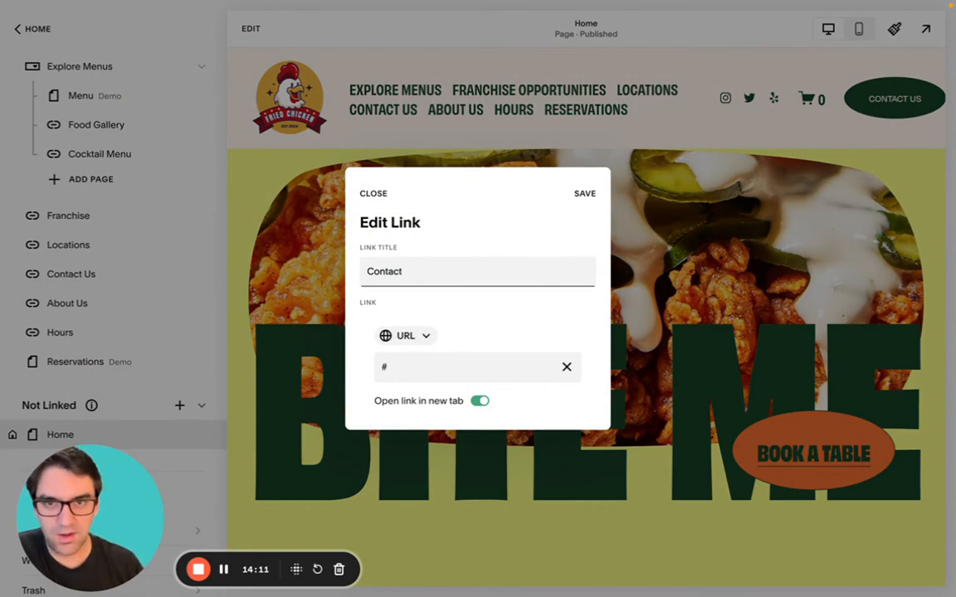
click(584, 195)
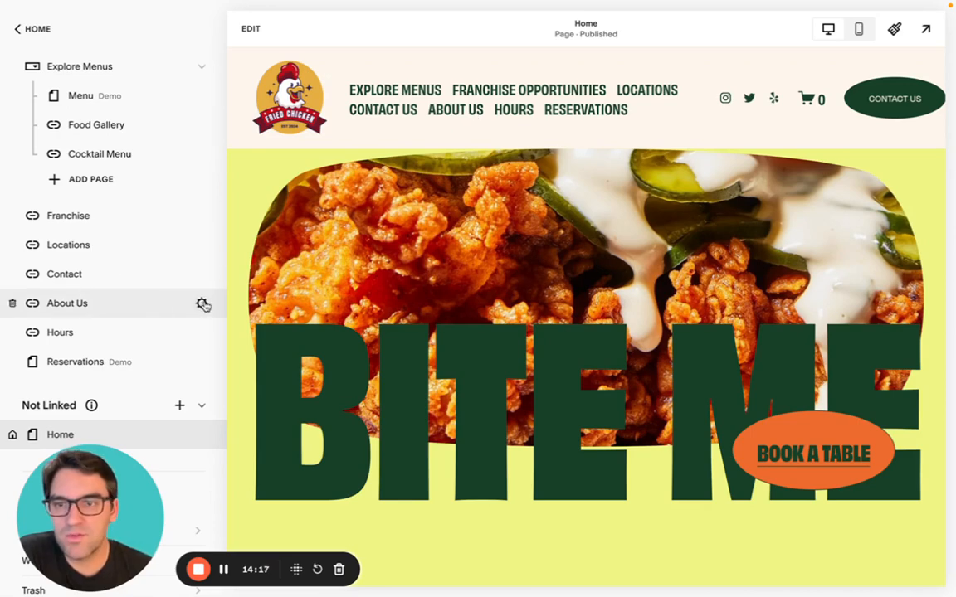
- Shorten the title of the About Us link in the main navigation to "About" and save it
click(202, 305)
double_click(401, 271)
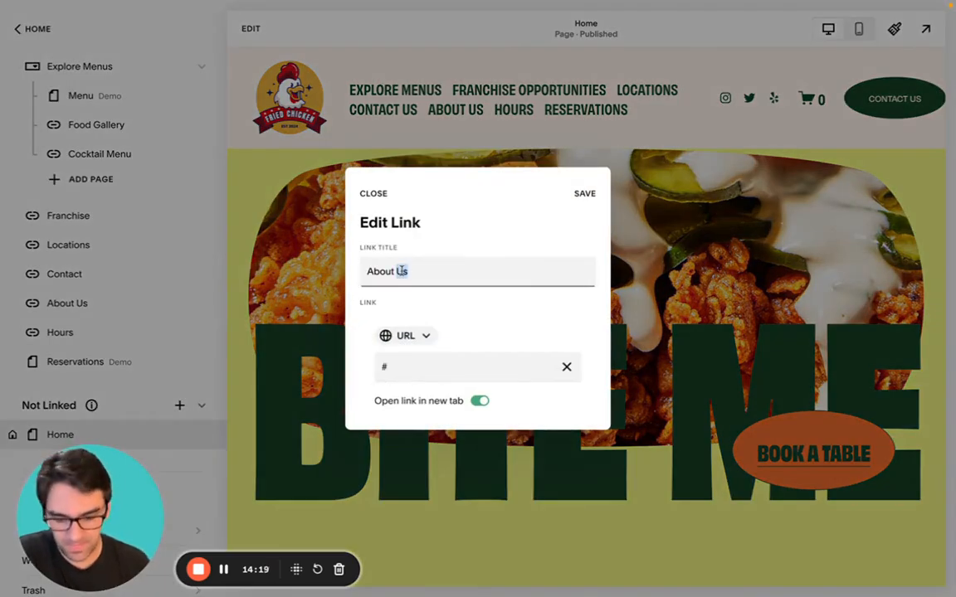
key(BackSpace)
key(BackSpace)
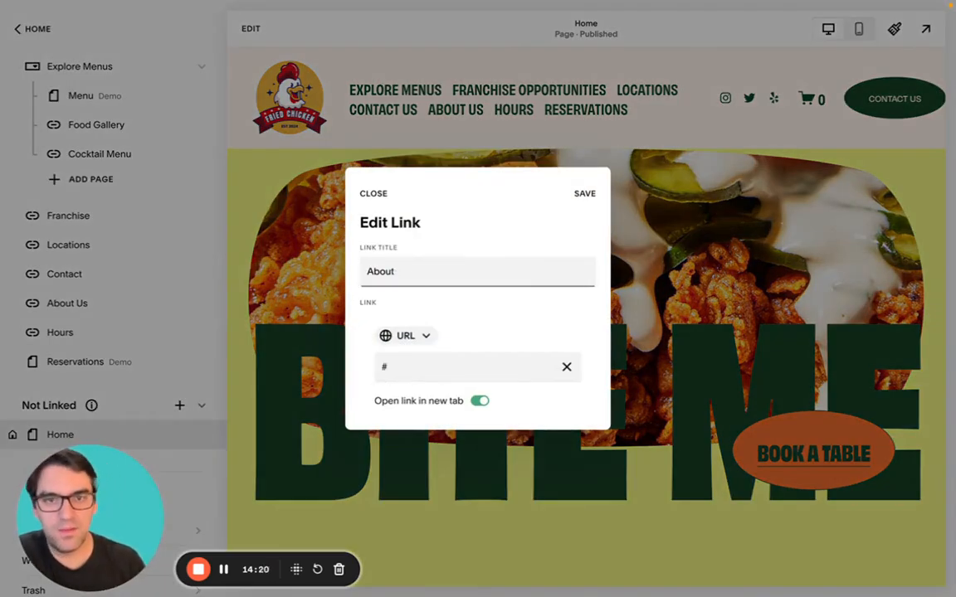
click(583, 195)
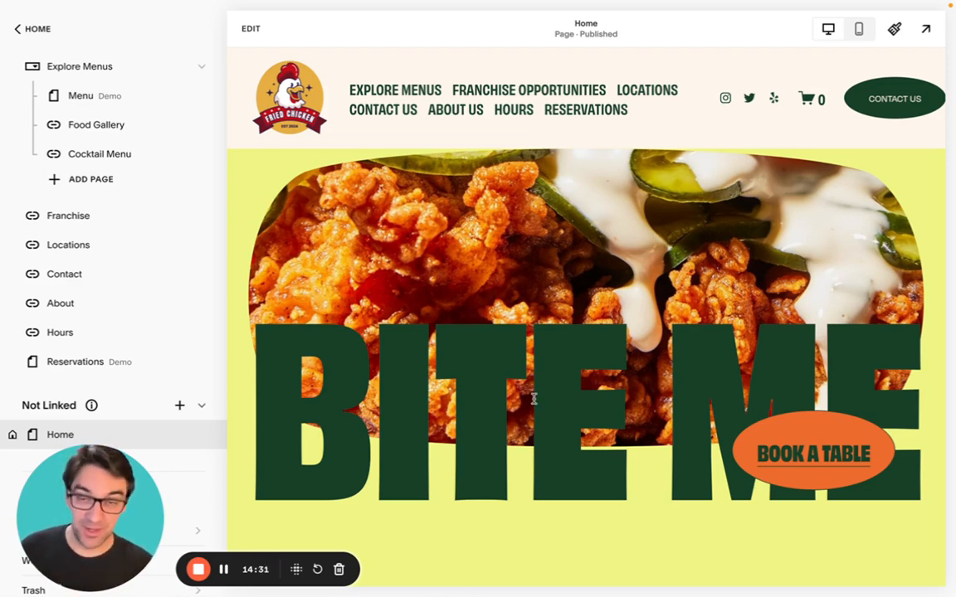
- Leave the page list, check the header in the expanded site preview, and return to the main dashboard
click(16, 28)
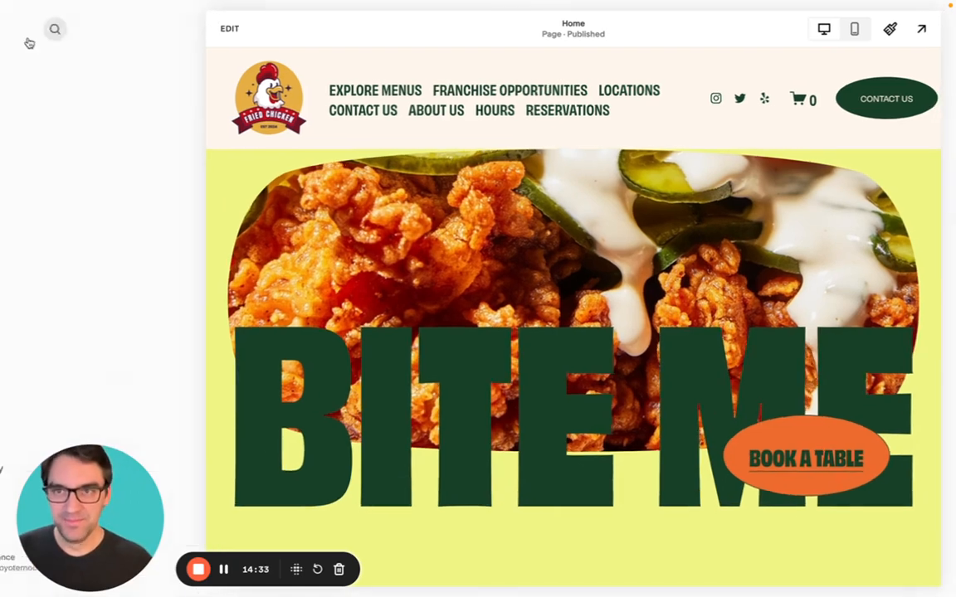
click(921, 31)
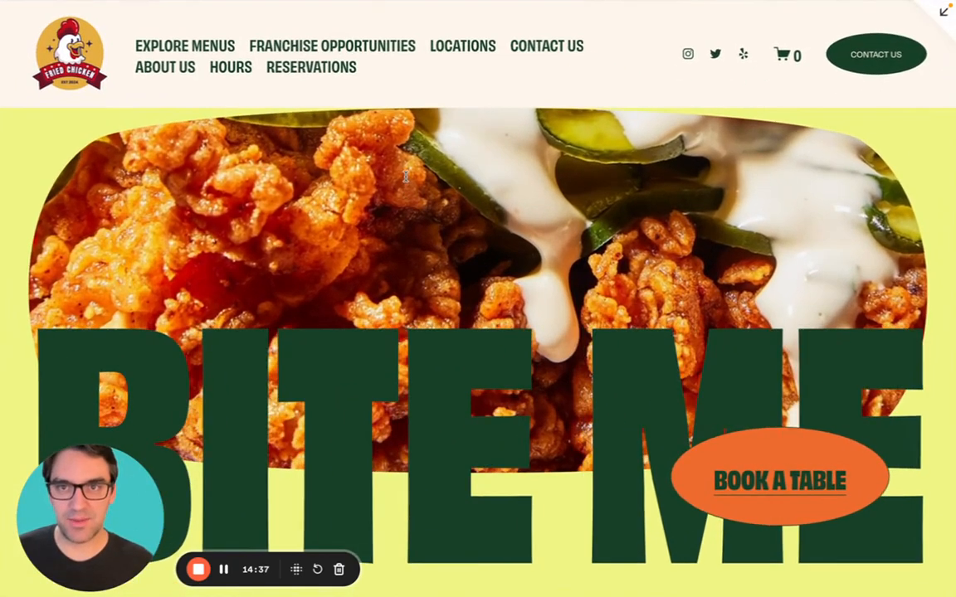
click(951, 10)
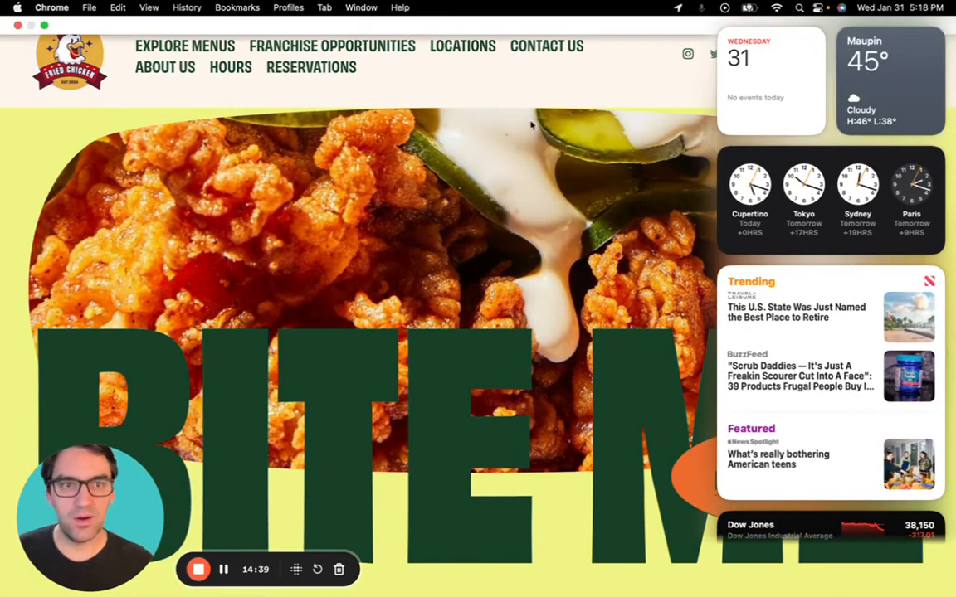
click(534, 123)
click(944, 12)
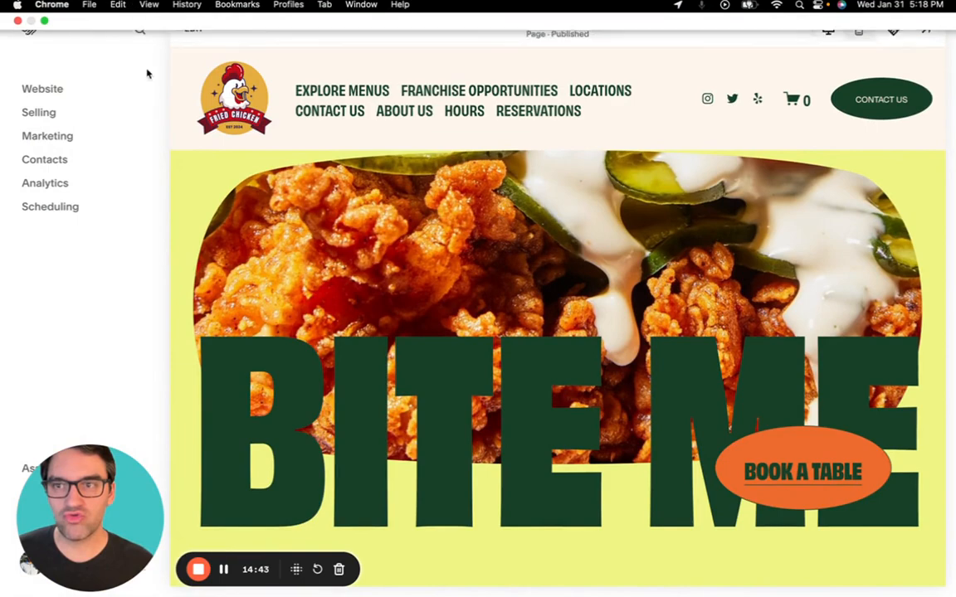
- Turn on the browser option that always shows the toolbar in full screen
click(150, 7)
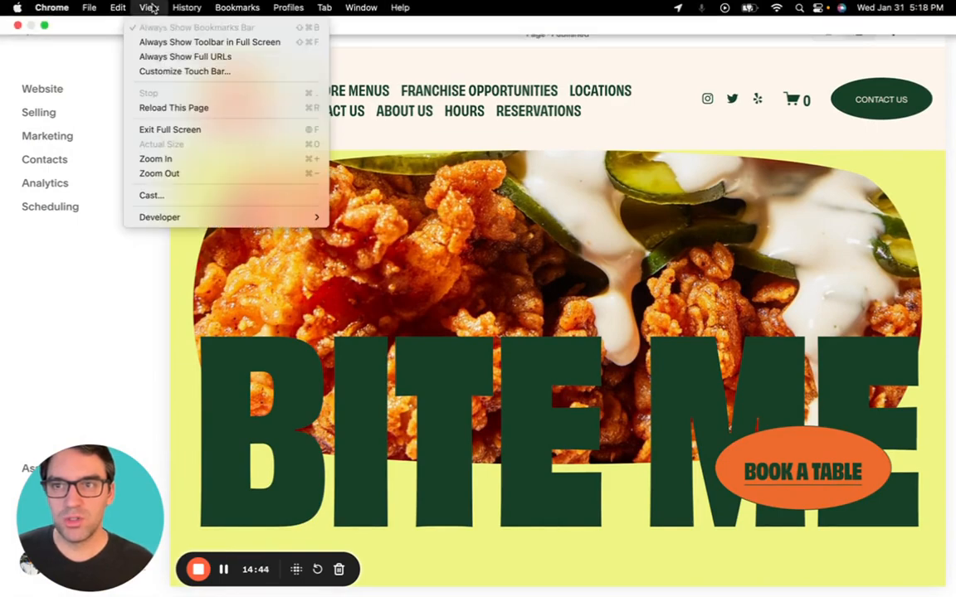
click(176, 43)
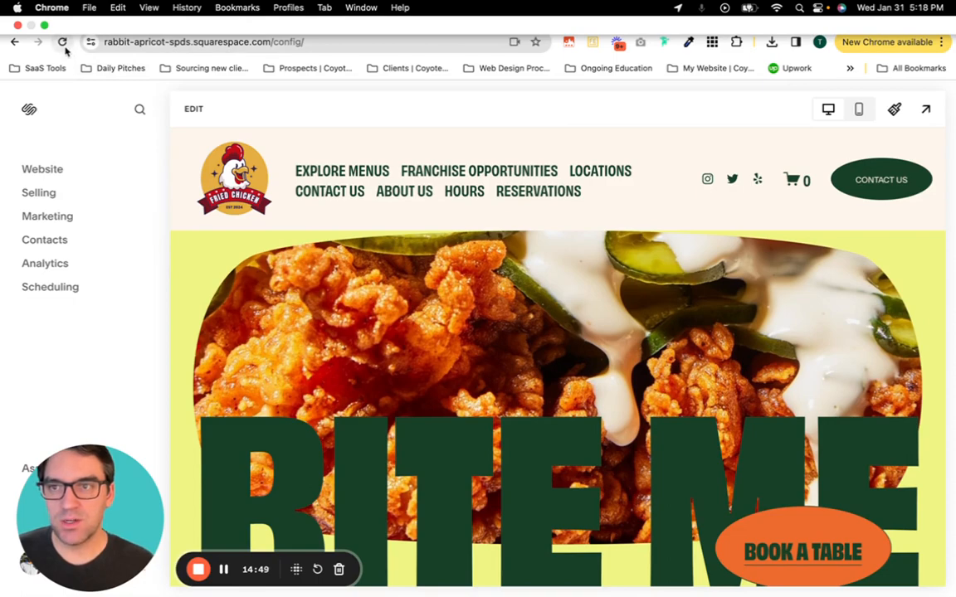
- Reload the site dashboard and turn off the browser option that always shows the toolbar in full screen
click(63, 45)
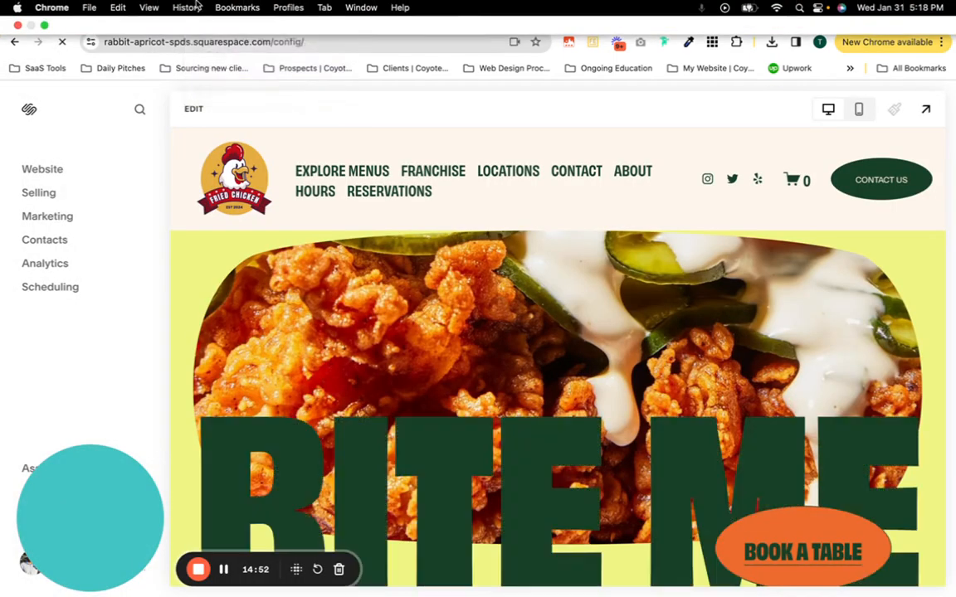
click(149, 8)
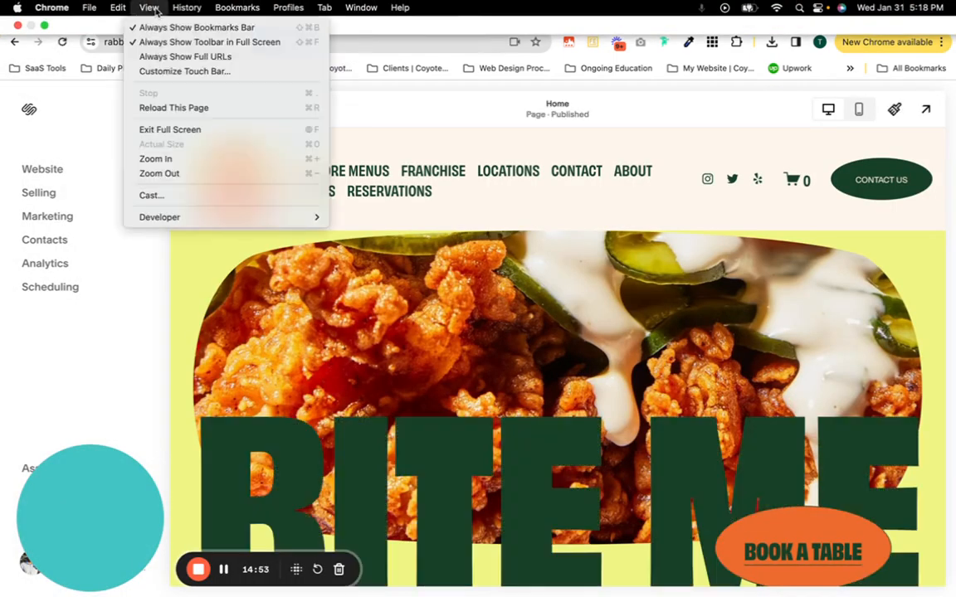
click(167, 47)
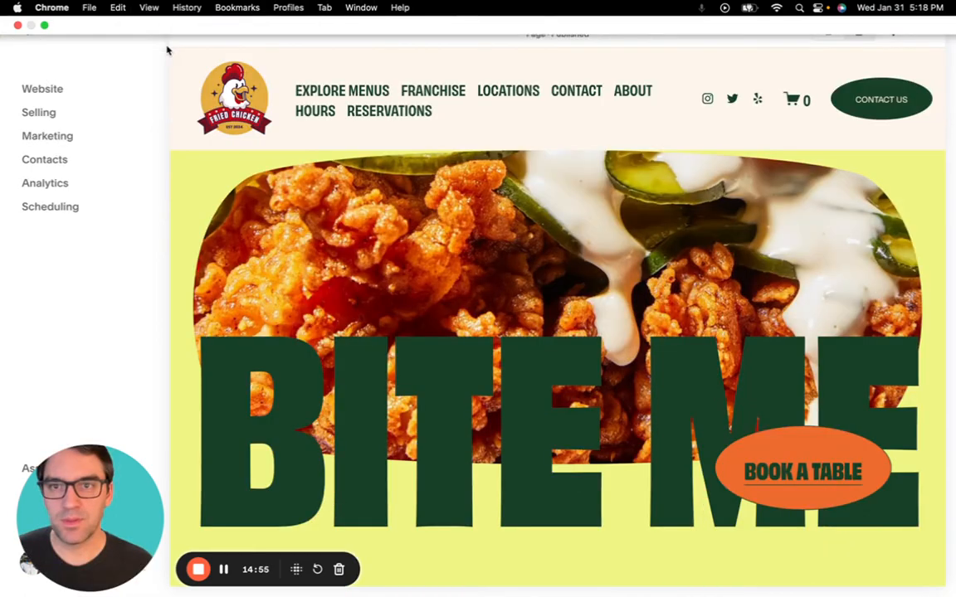
- Check how the header navigation wraps in the expanded site preview, and return to the dashboard
click(927, 30)
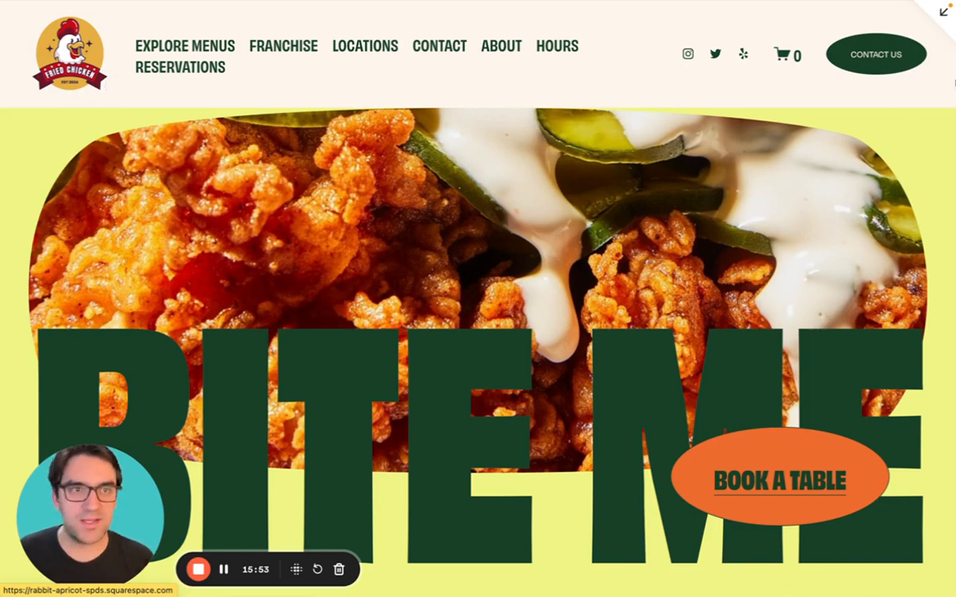
click(943, 10)
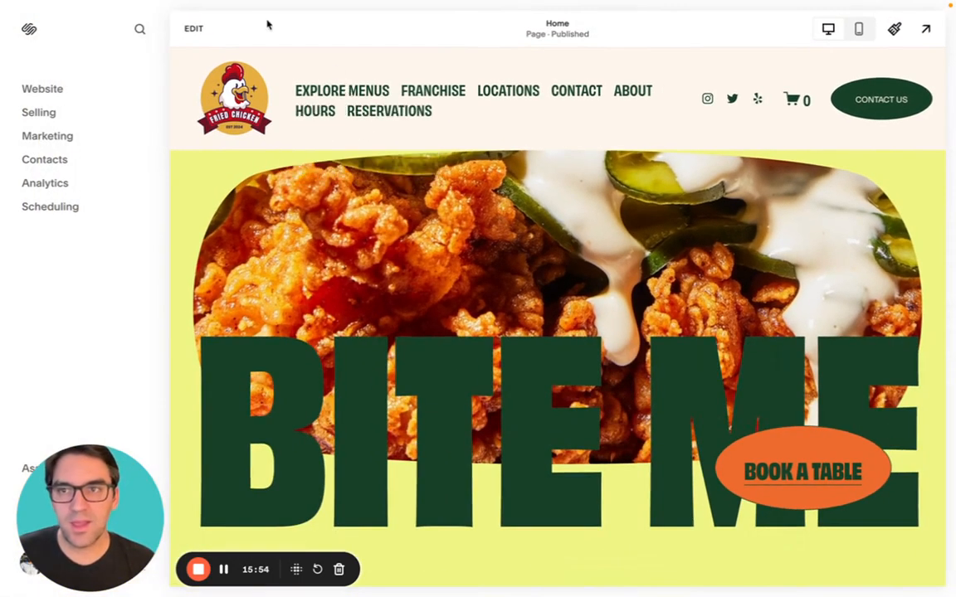
- Open the site header's design settings on the Home page and set the Link Spacing to 1.3vw
click(193, 30)
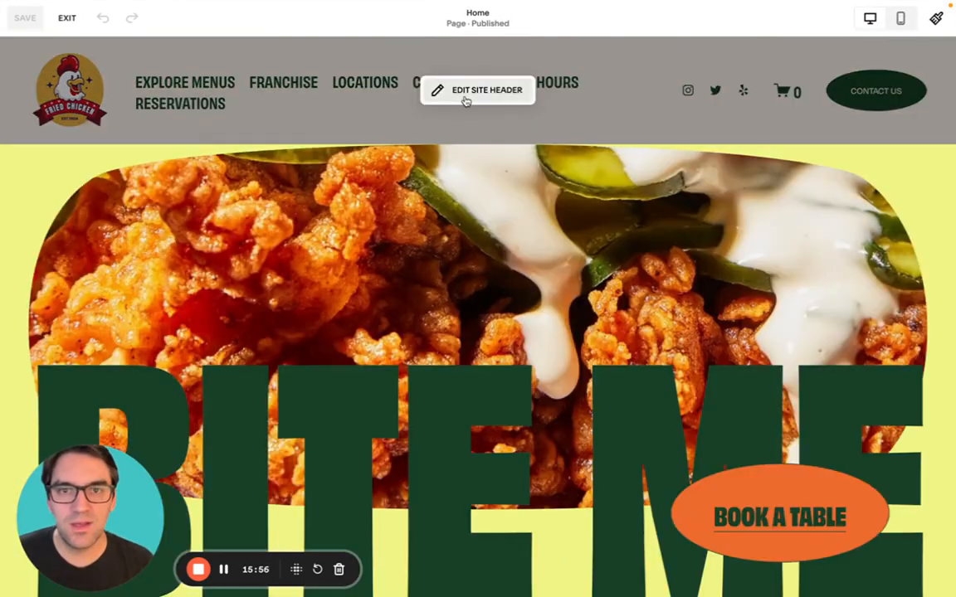
click(466, 93)
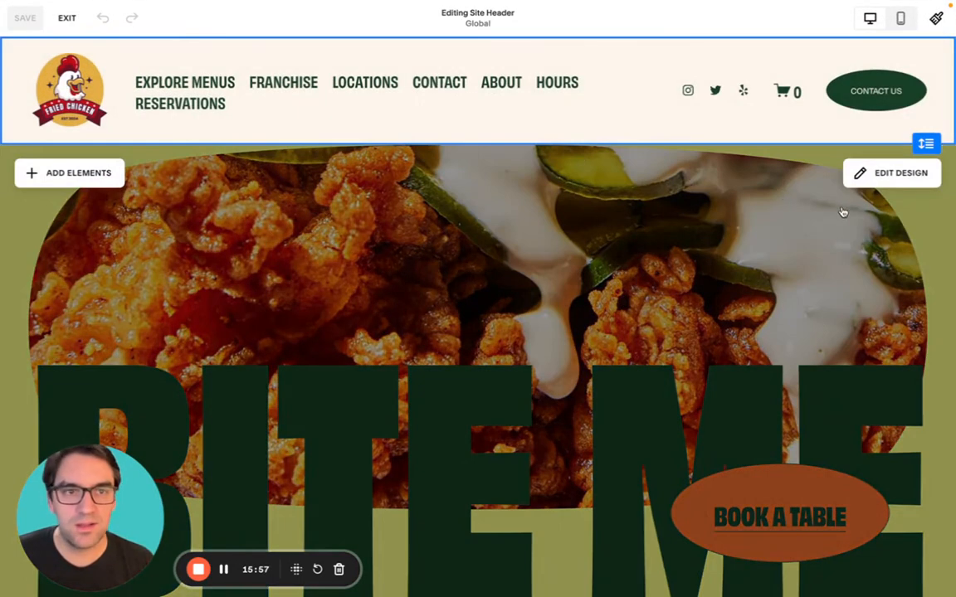
click(896, 176)
scroll(862, 332, down, 2)
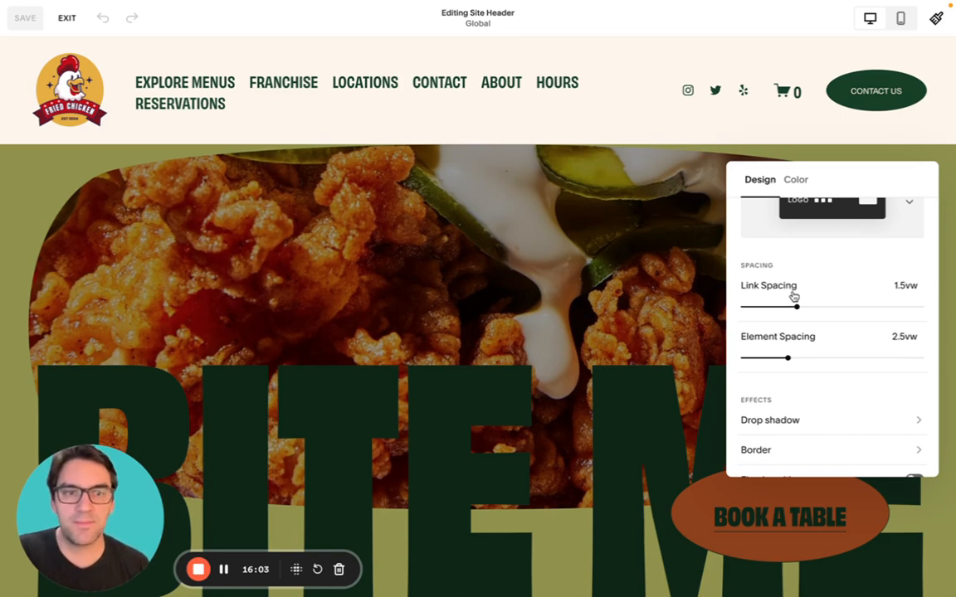
mouse_move(795, 306)
mouse_down()
mouse_move(772, 307)
mouse_move(813, 307)
mouse_move(778, 307)
mouse_up()
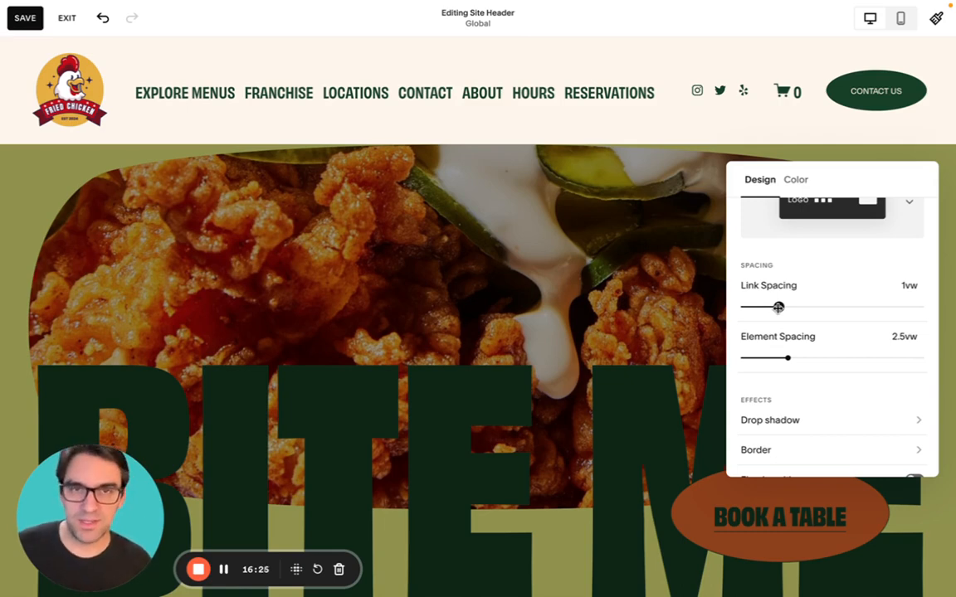
drag(778, 306, 788, 307)
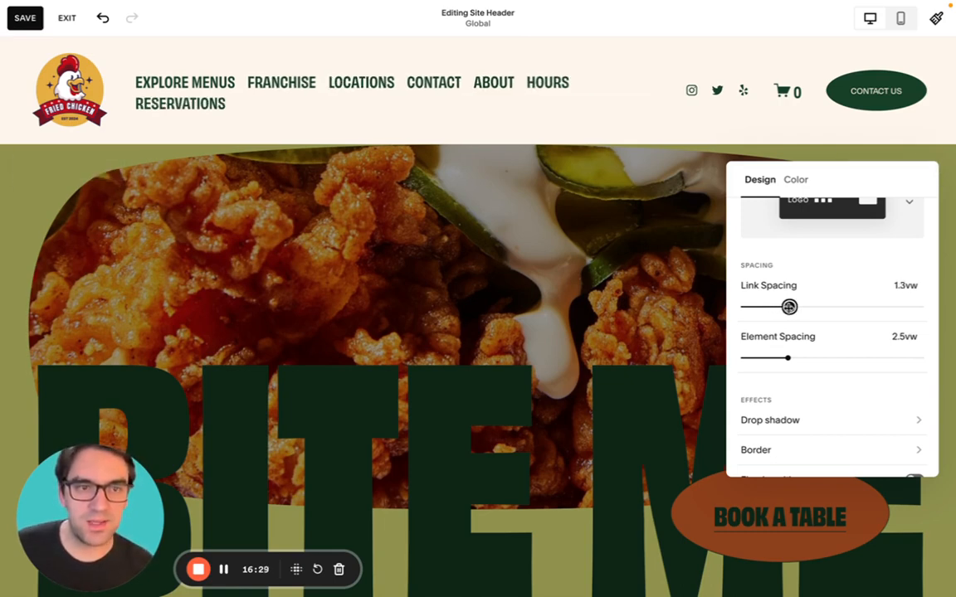
- Set the header's Element Spacing to 2vw, save the header changes and exit the page editor
mouse_move(788, 357)
mouse_down()
mouse_move(841, 357)
mouse_move(766, 358)
mouse_move(822, 357)
mouse_move(778, 358)
mouse_up()
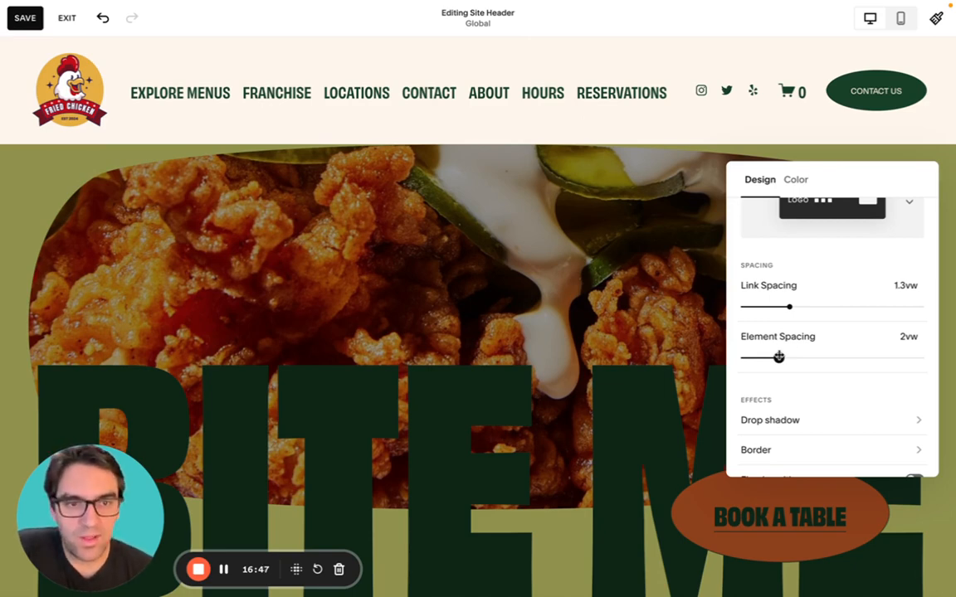
scroll(780, 365, down, 3)
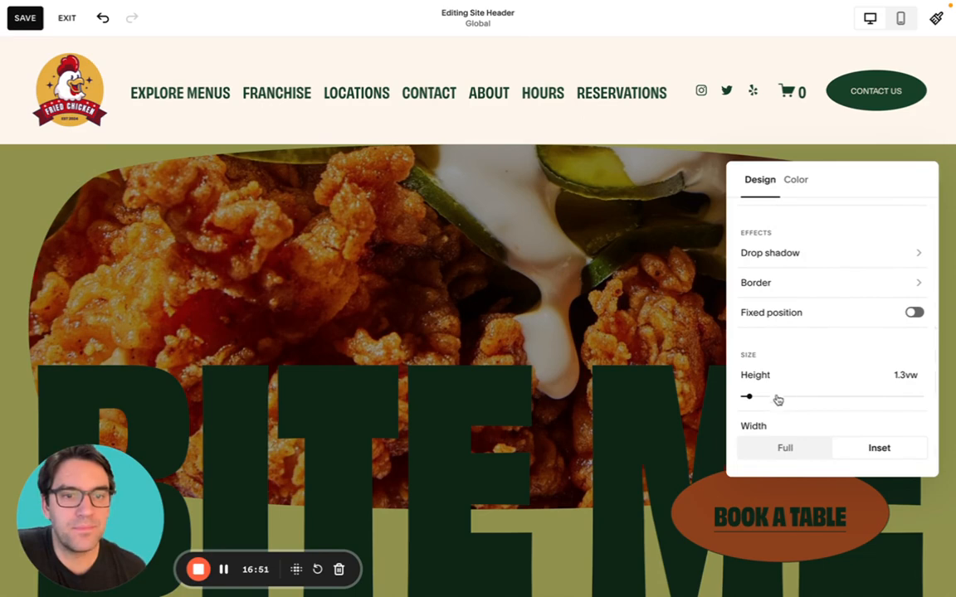
mouse_move(748, 396)
mouse_down()
mouse_move(759, 397)
mouse_move(748, 397)
mouse_up()
click(471, 285)
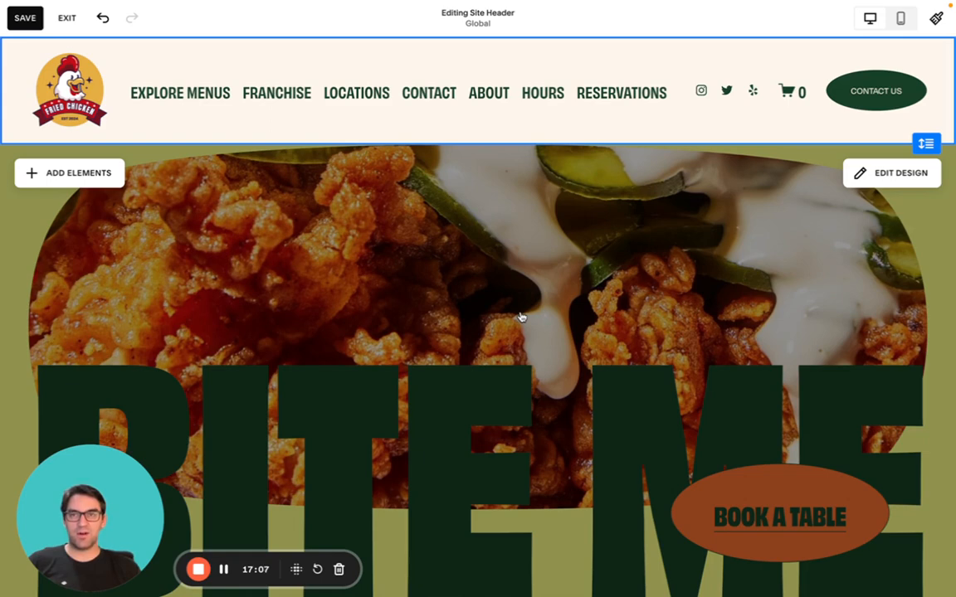
click(30, 20)
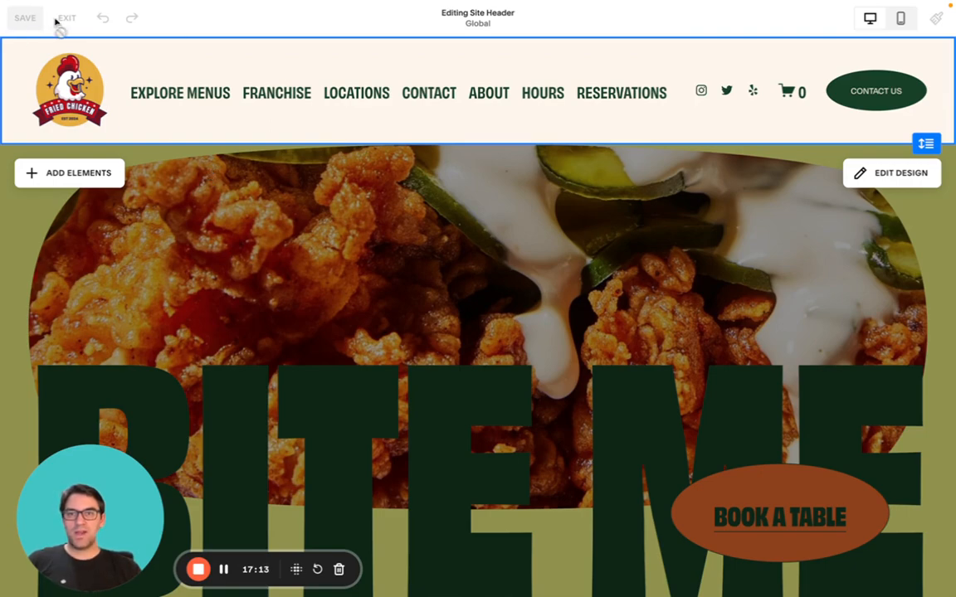
click(70, 20)
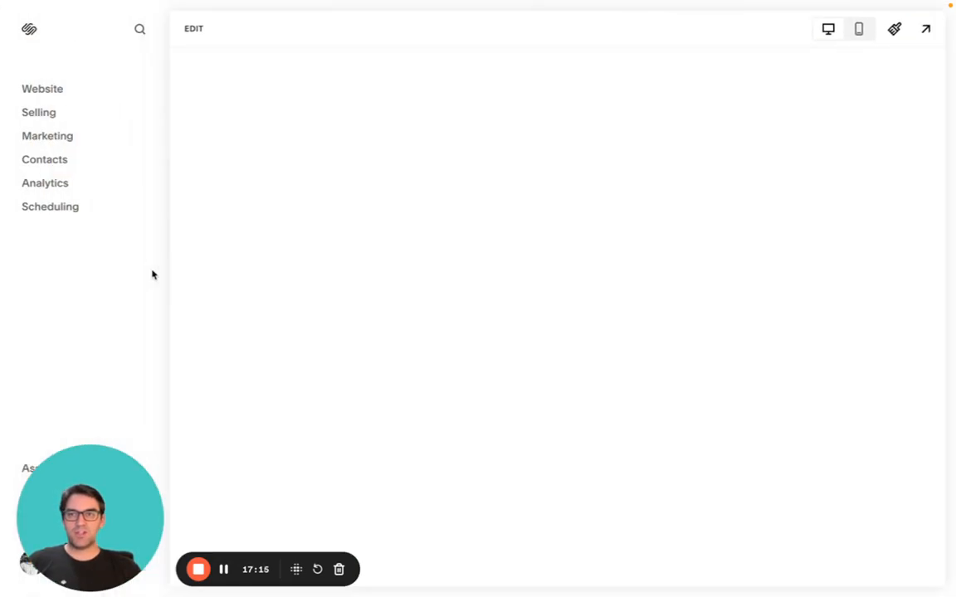
- Change the page title of the Explore Menus dropdown in the main navigation to "Menus" and save it
click(43, 92)
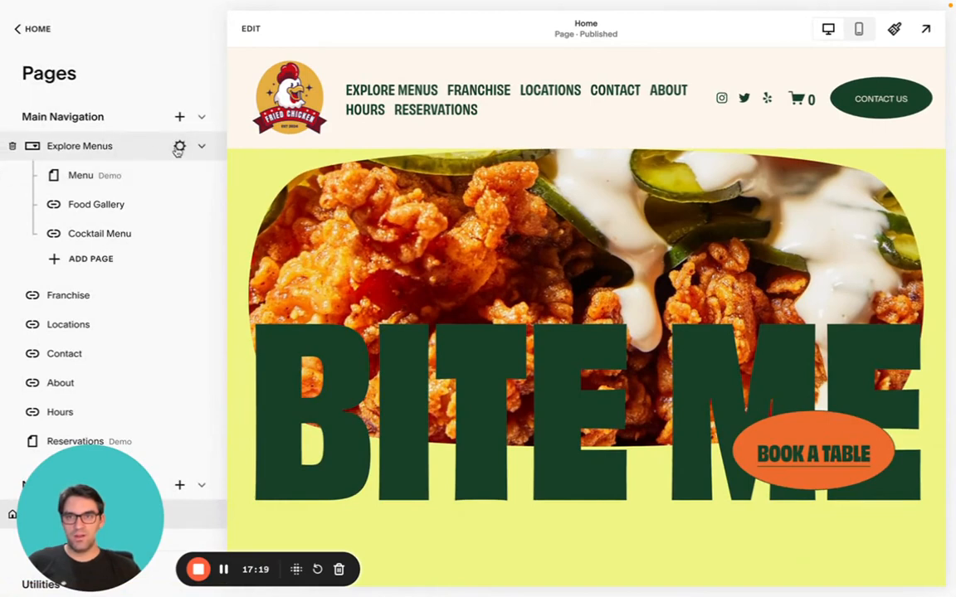
click(179, 147)
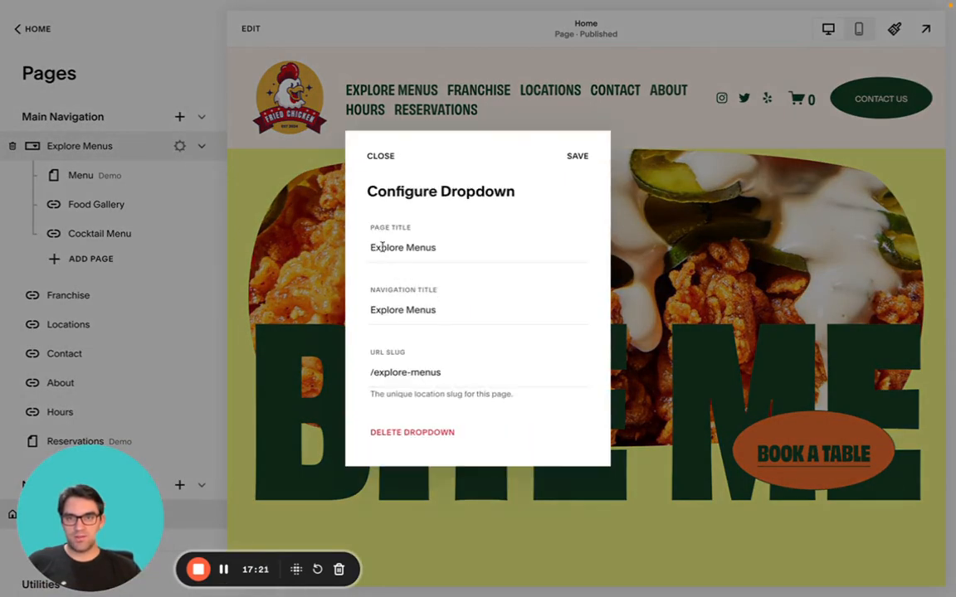
double_click(383, 248)
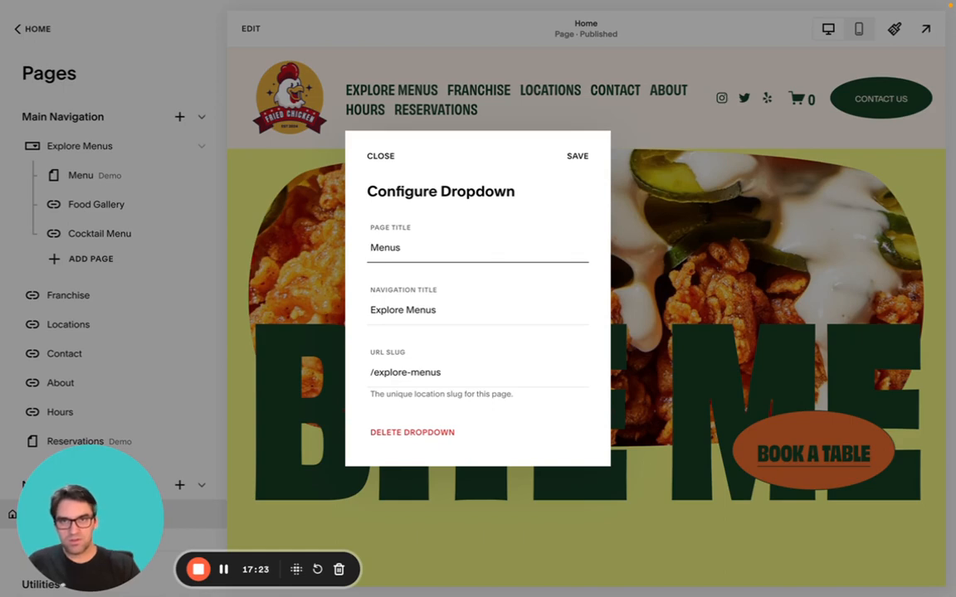
click(573, 158)
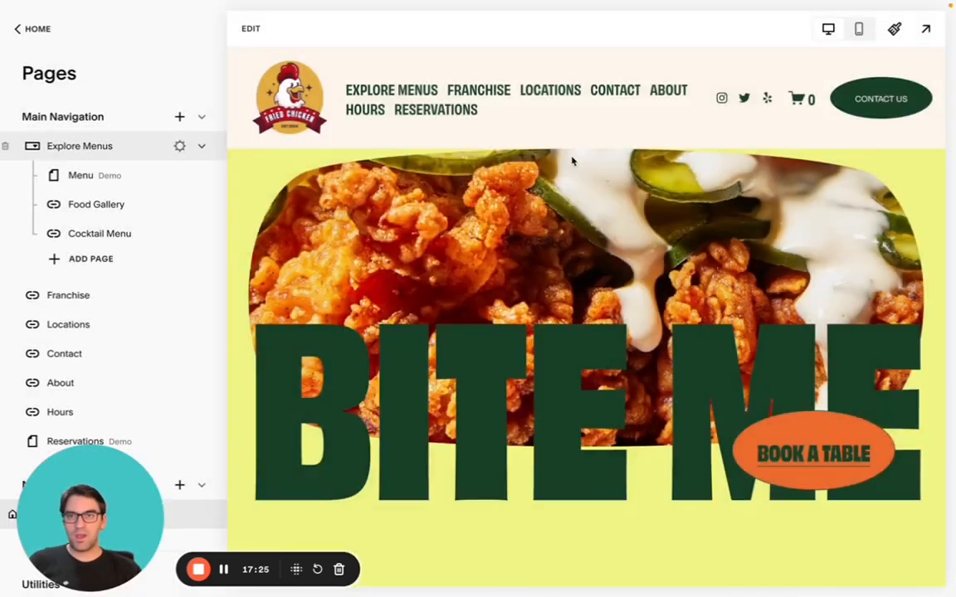
- Move the Reservations page from the main navigation into the Explore Menus dropdown, below Cocktail Menu
scroll(144, 195, down, 2)
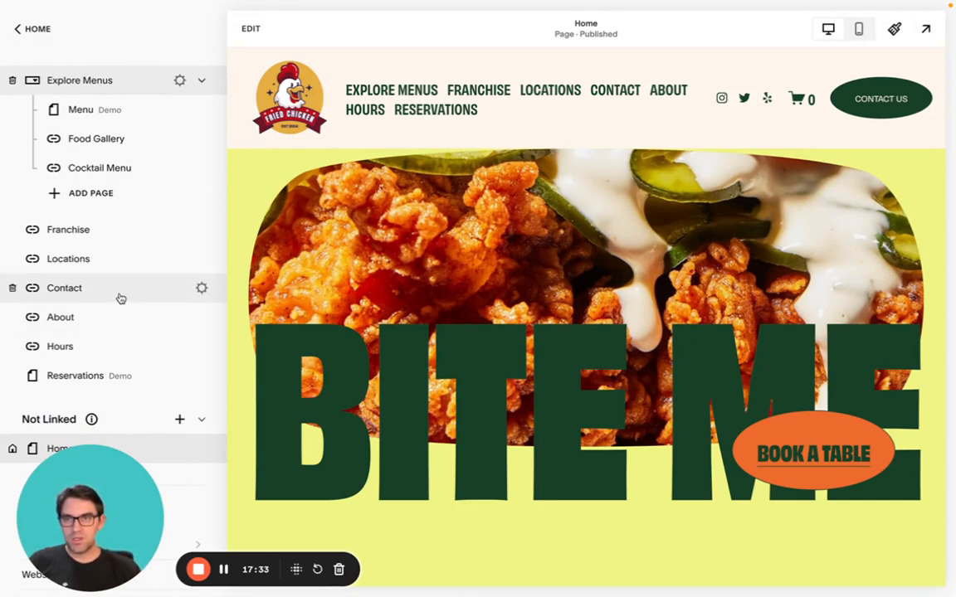
scroll(120, 298, up, 1)
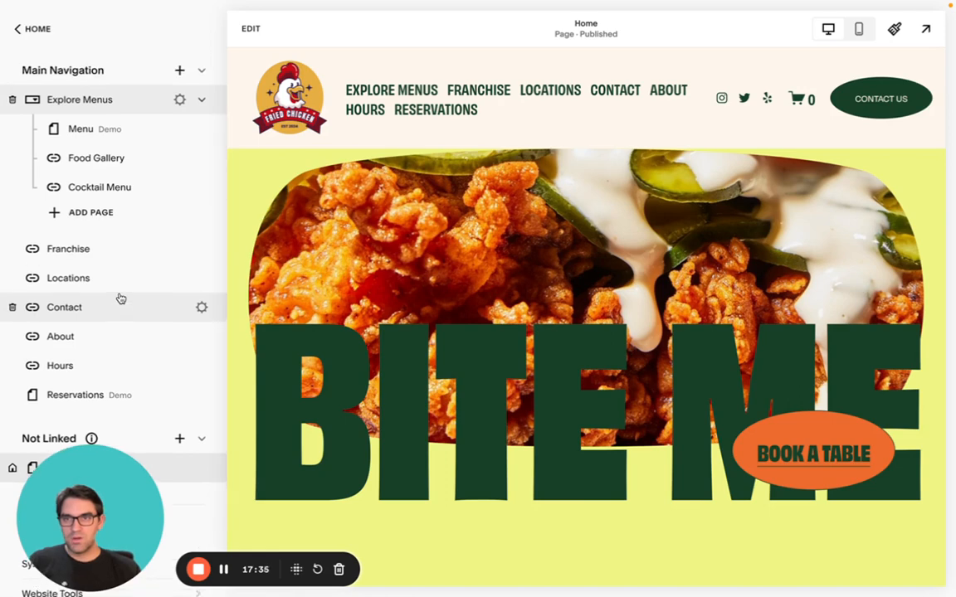
scroll(120, 299, down, 1)
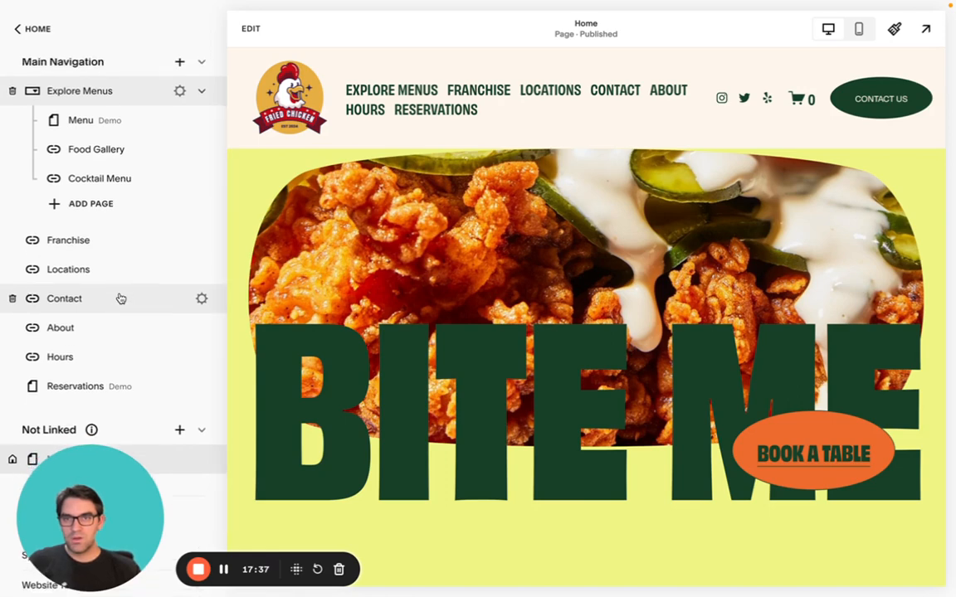
scroll(120, 299, up, 1)
scroll(120, 298, down, 1)
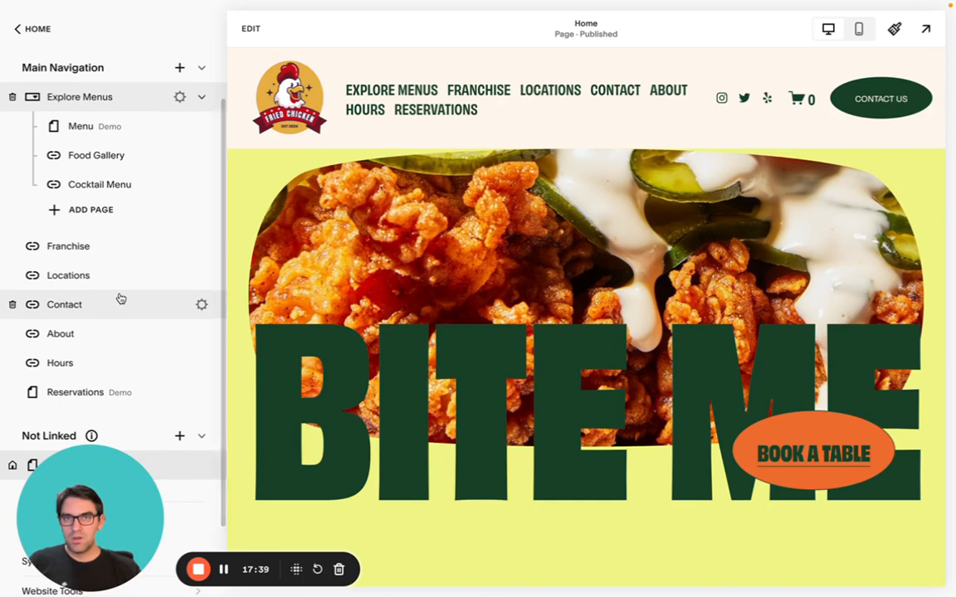
scroll(121, 299, up, 1)
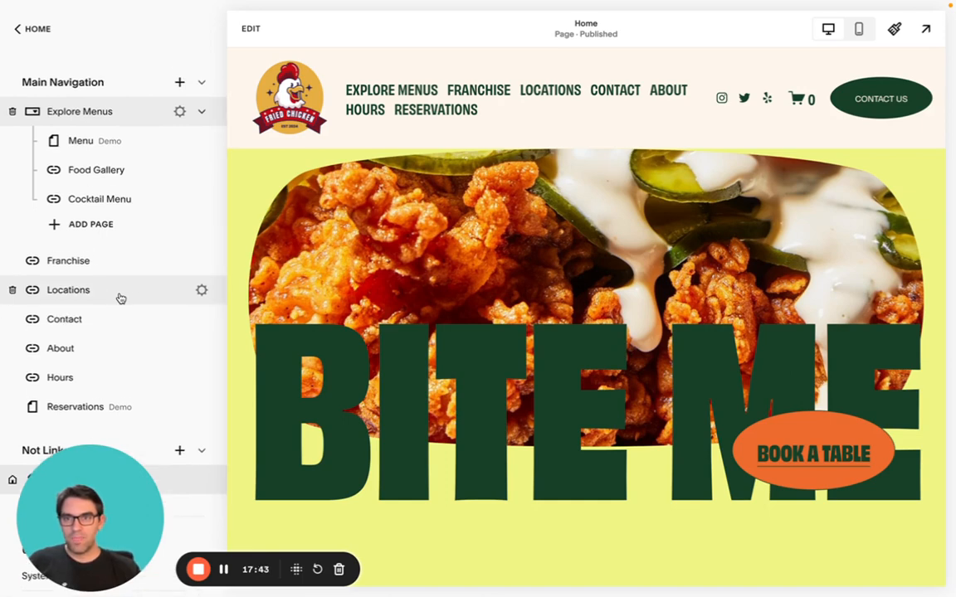
drag(82, 407, 117, 226)
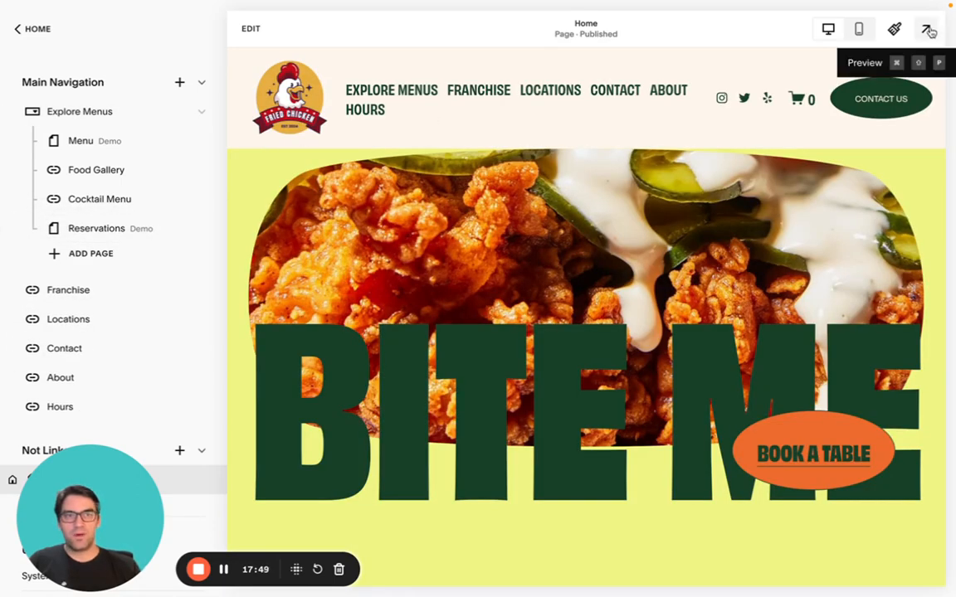
- Check the header and its navigation links in the expanded site preview, and return to the page list
click(926, 29)
mouse_move(152, 57)
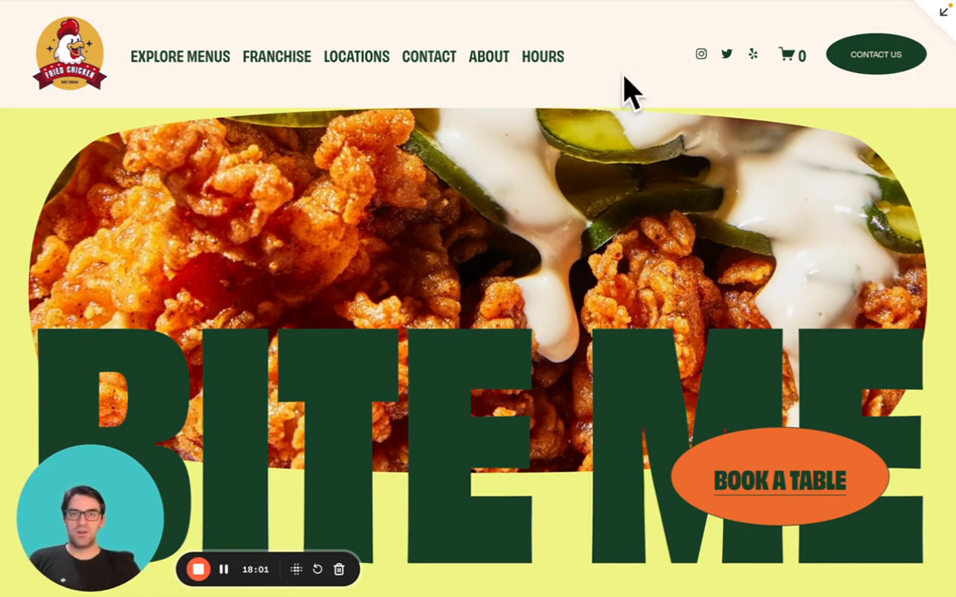
click(944, 12)
- Reopen the site header's design settings and set the Link Spacing to 1.3vw
click(229, 21)
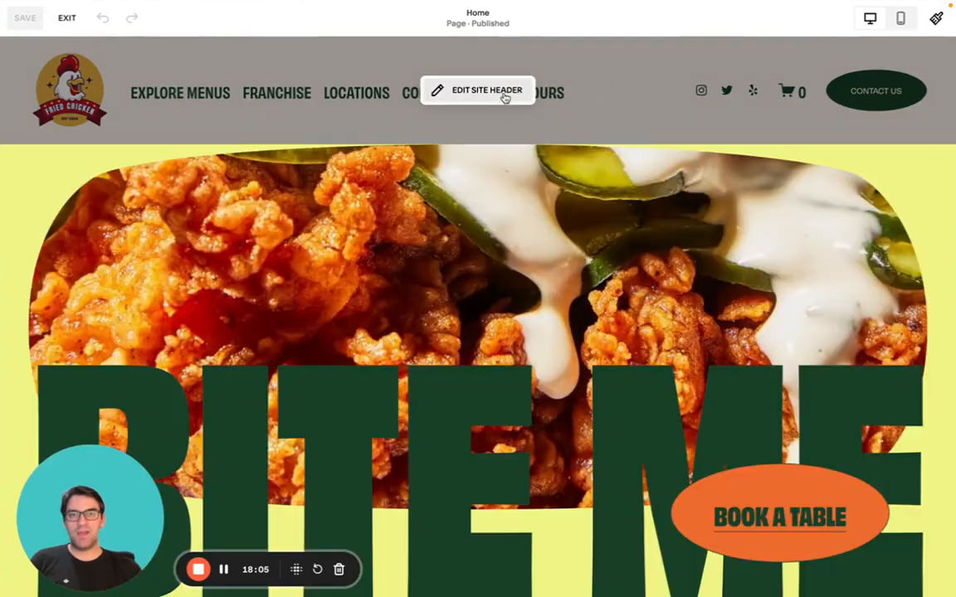
click(505, 93)
click(919, 175)
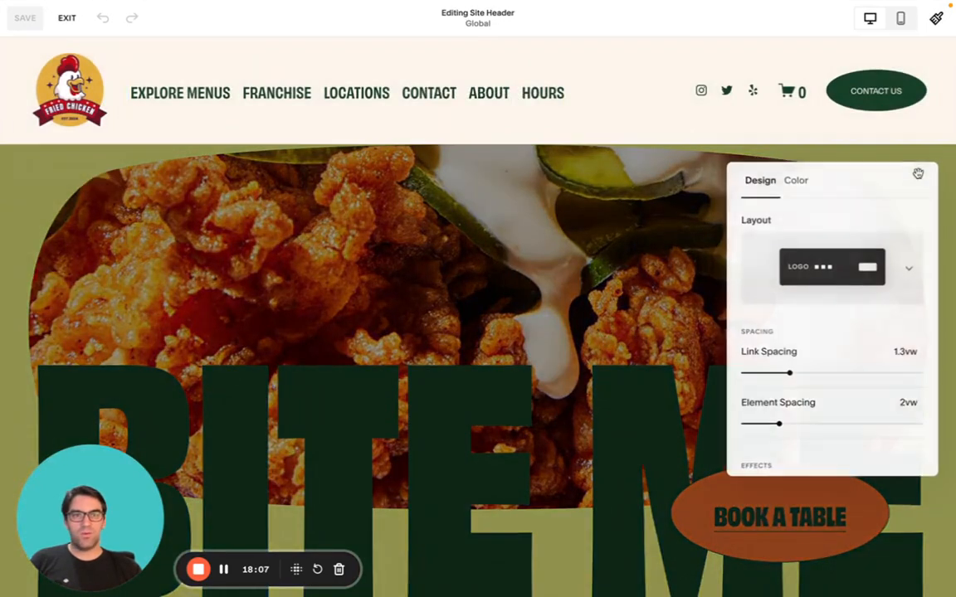
scroll(817, 361, down, 2)
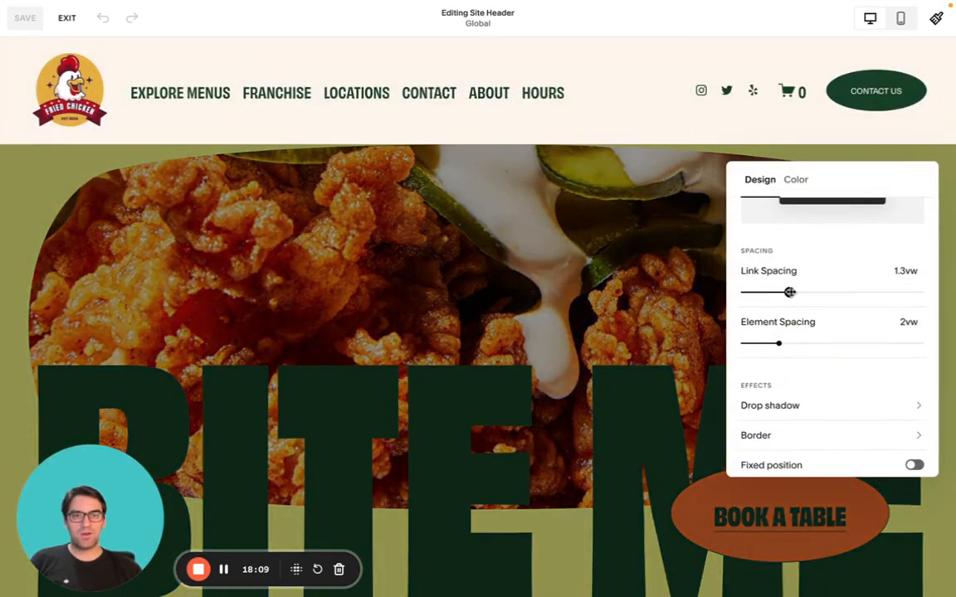
mouse_move(789, 293)
mouse_down()
mouse_move(849, 292)
mouse_move(757, 292)
mouse_move(789, 292)
mouse_up()
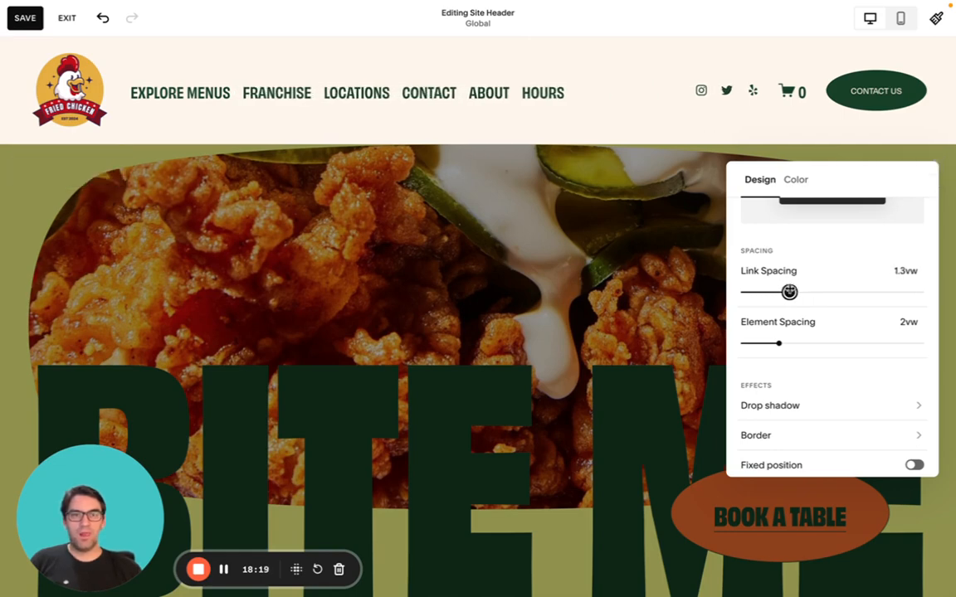
- Try the header layouts with centered links and with links beside a centered logo, and choose the one with the logo above the links
scroll(803, 296, up, 2)
click(817, 279)
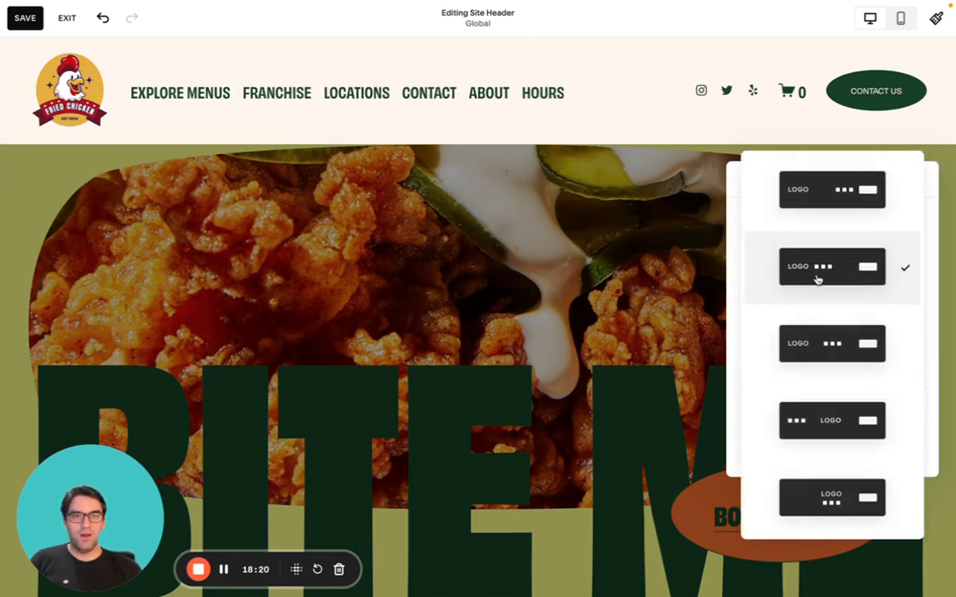
click(832, 362)
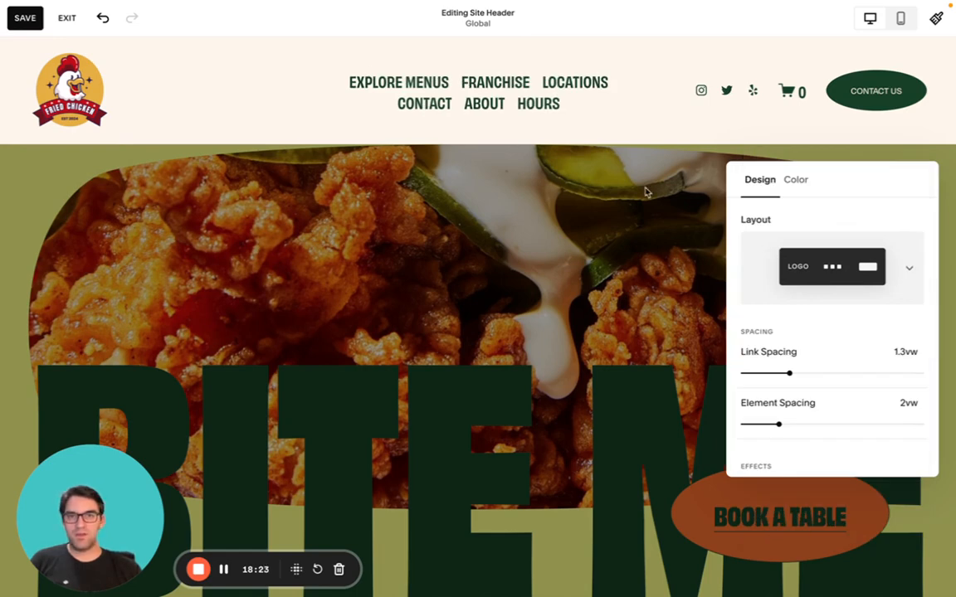
click(783, 249)
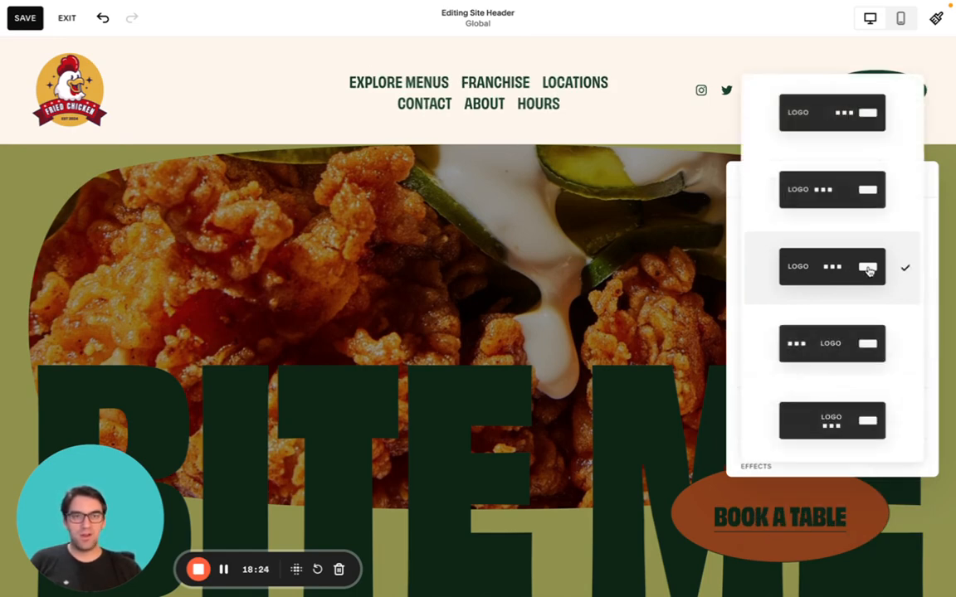
click(848, 349)
click(830, 266)
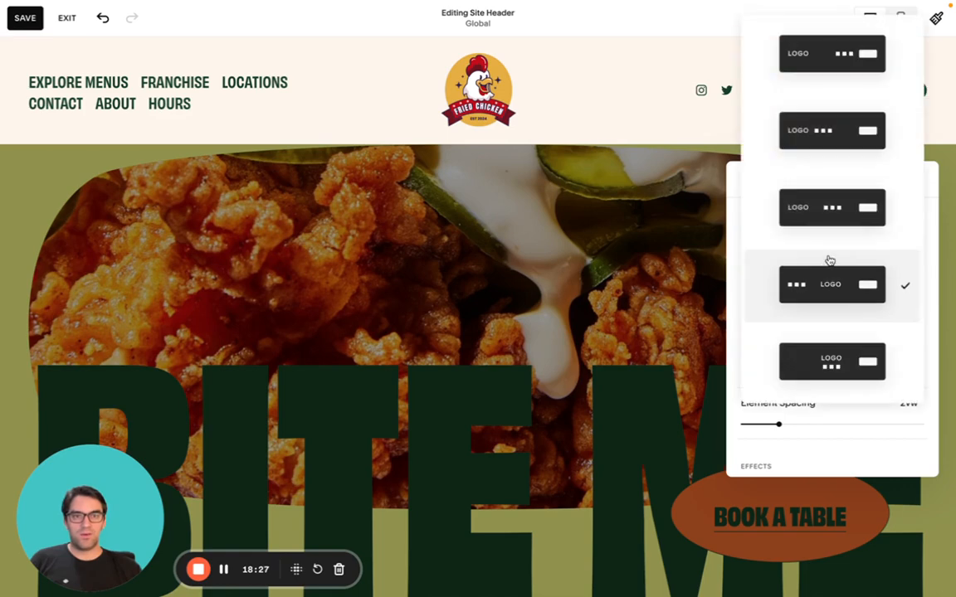
click(836, 366)
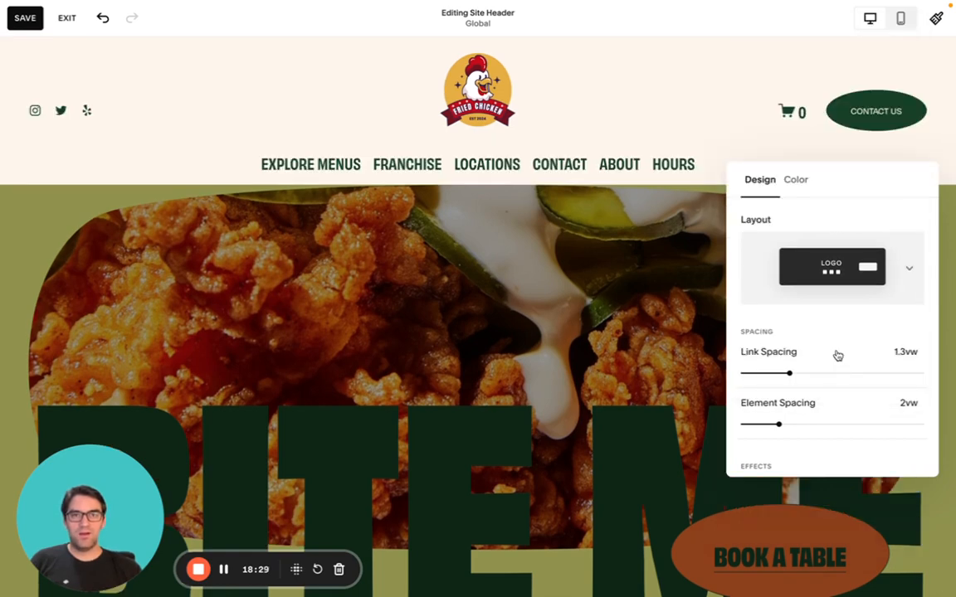
- Choose the header layout with the logo opposite the links and buttons, and set the Element Spacing to 3.9vw
click(823, 282)
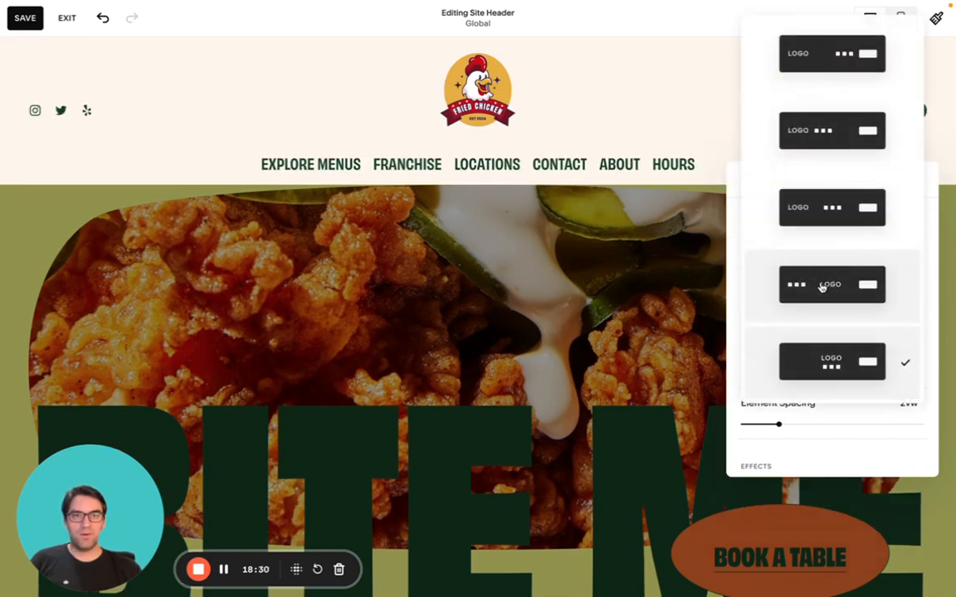
click(822, 57)
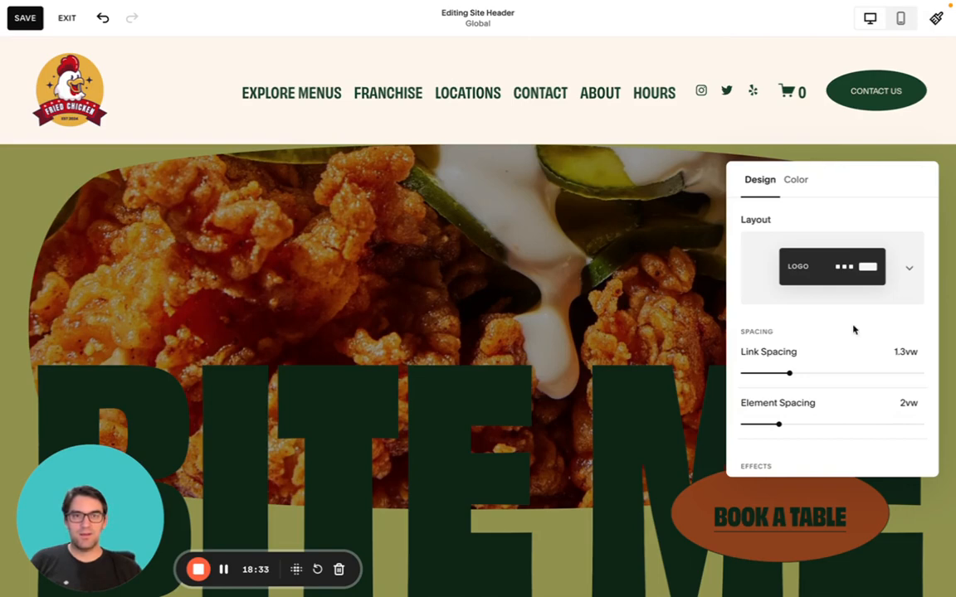
drag(785, 426, 813, 425)
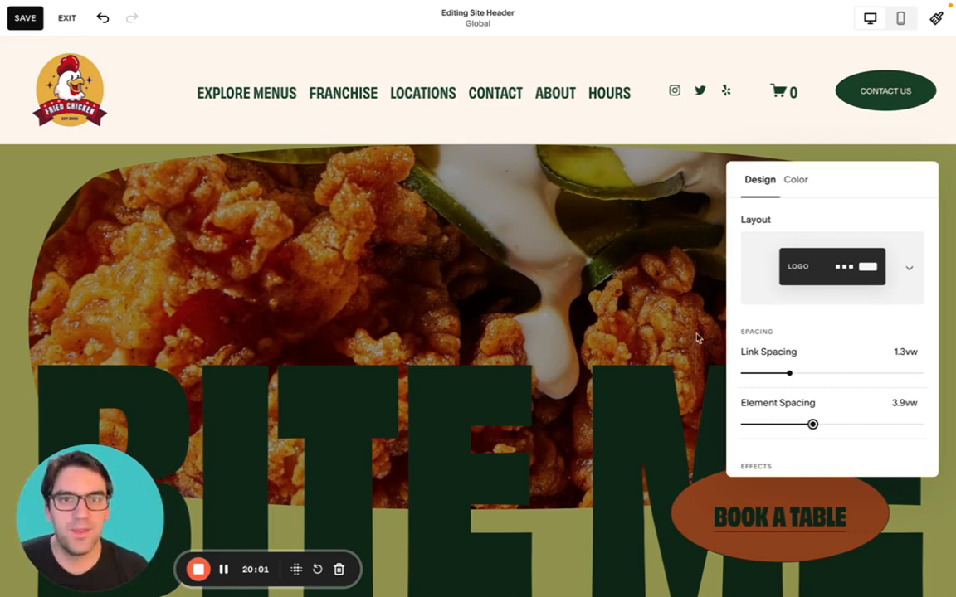
click(538, 265)
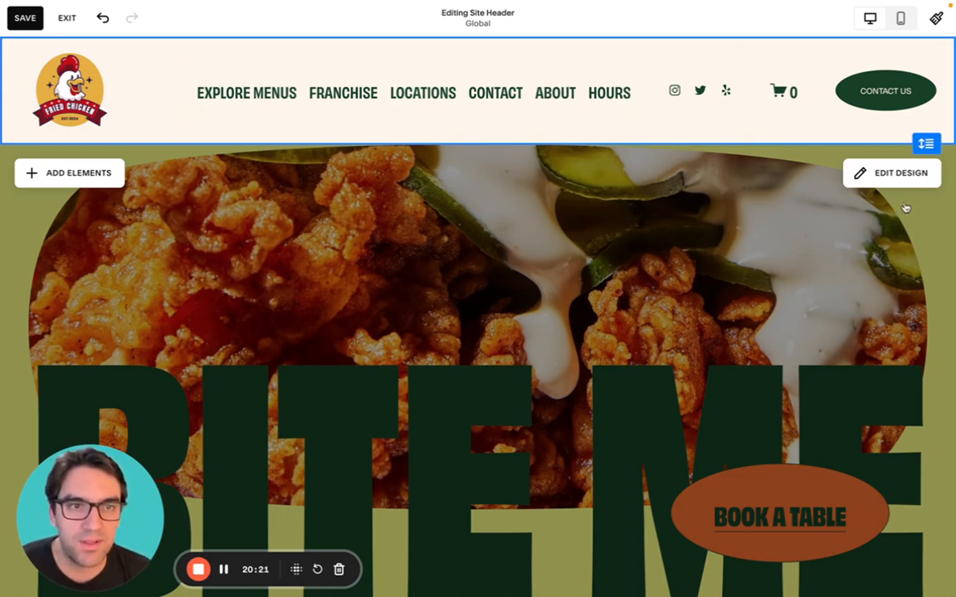
- Reopen the header's color settings, try the lavender background, and set the background to the palette's orange at 95% opacity
click(916, 174)
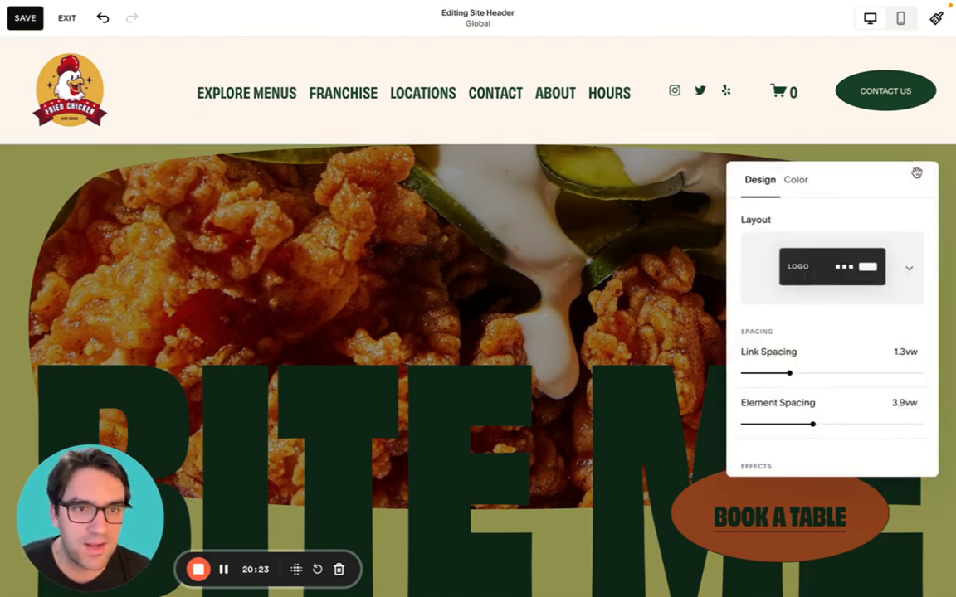
scroll(901, 218, down, 3)
scroll(902, 218, up, 3)
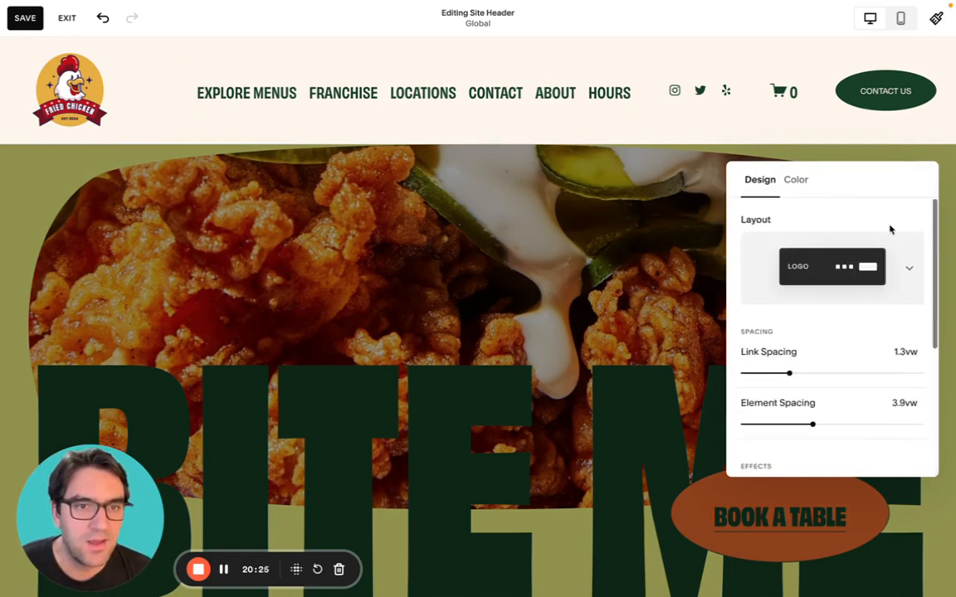
click(793, 181)
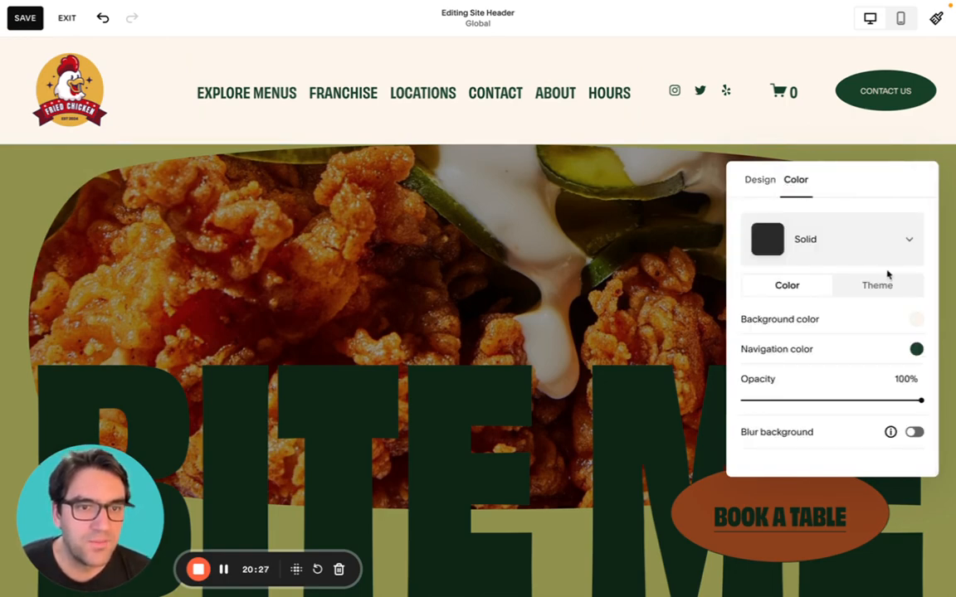
click(918, 321)
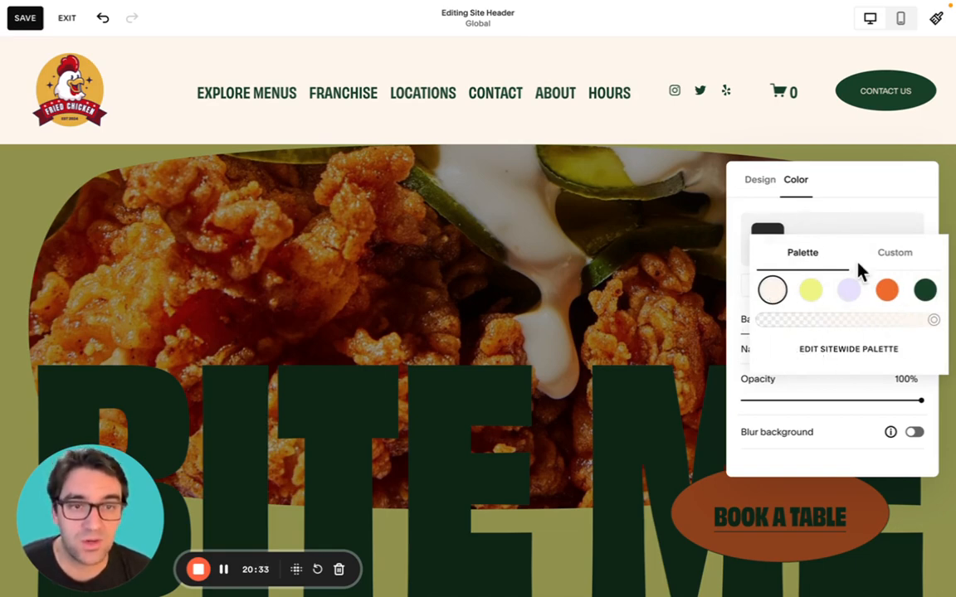
click(847, 292)
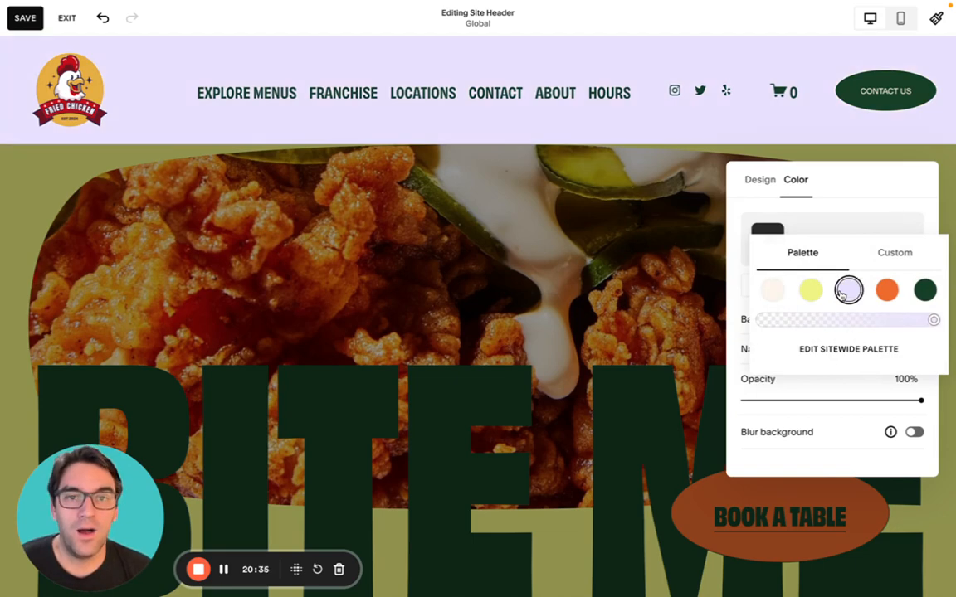
click(887, 291)
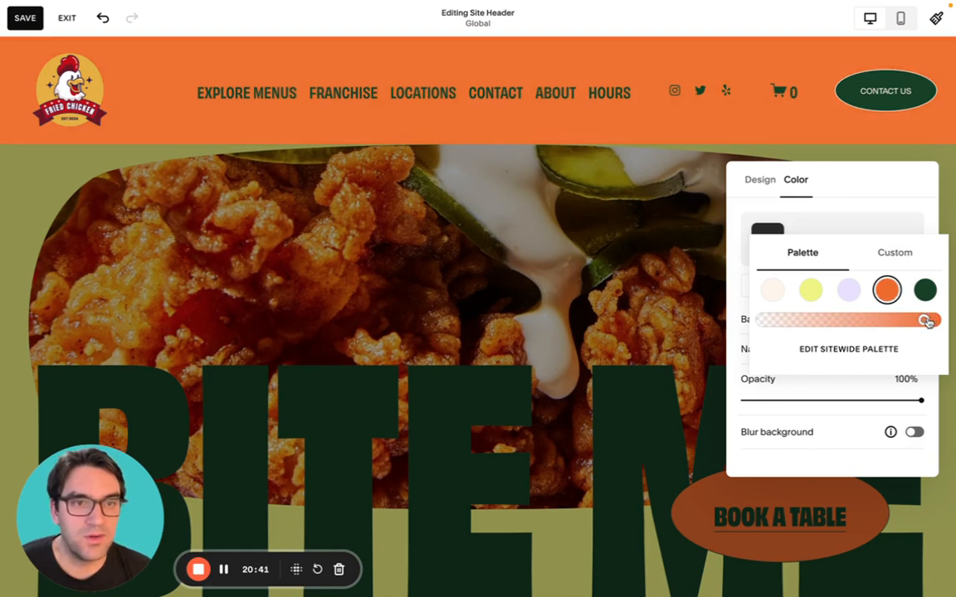
drag(926, 322, 839, 324)
drag(863, 322, 933, 318)
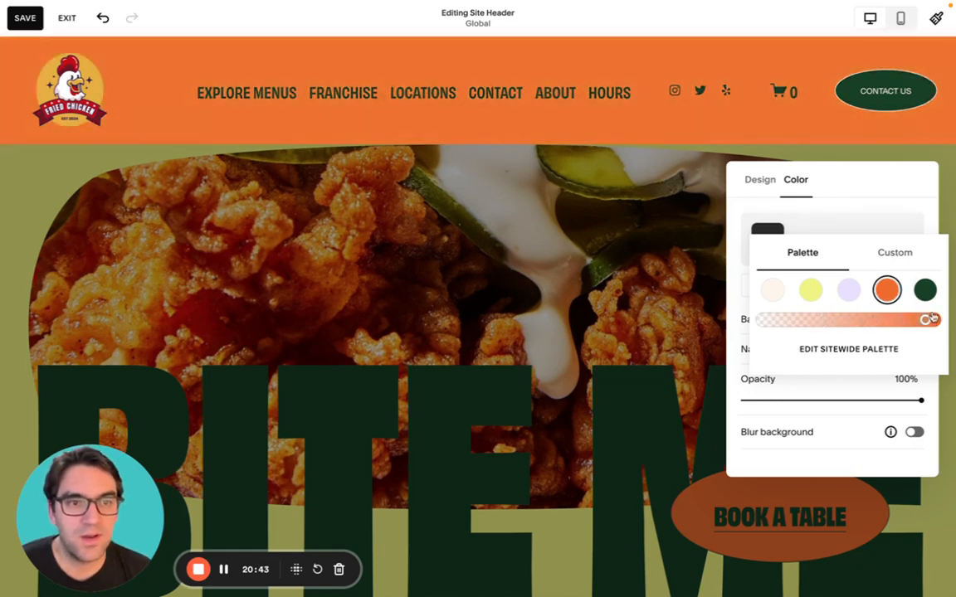
- Look at the custom color picker and its Hex, RGB and HSL formats for the header background
click(892, 252)
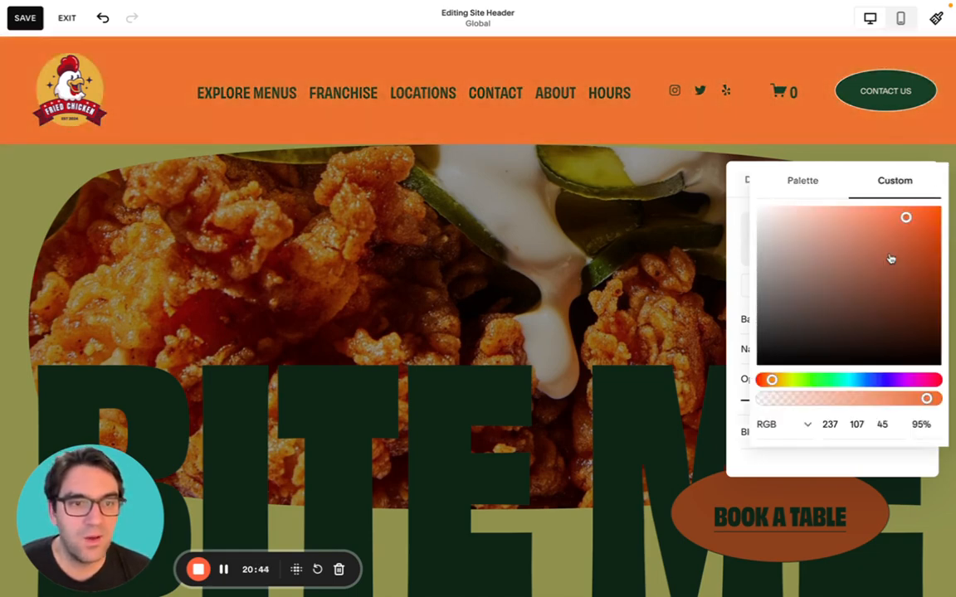
click(795, 425)
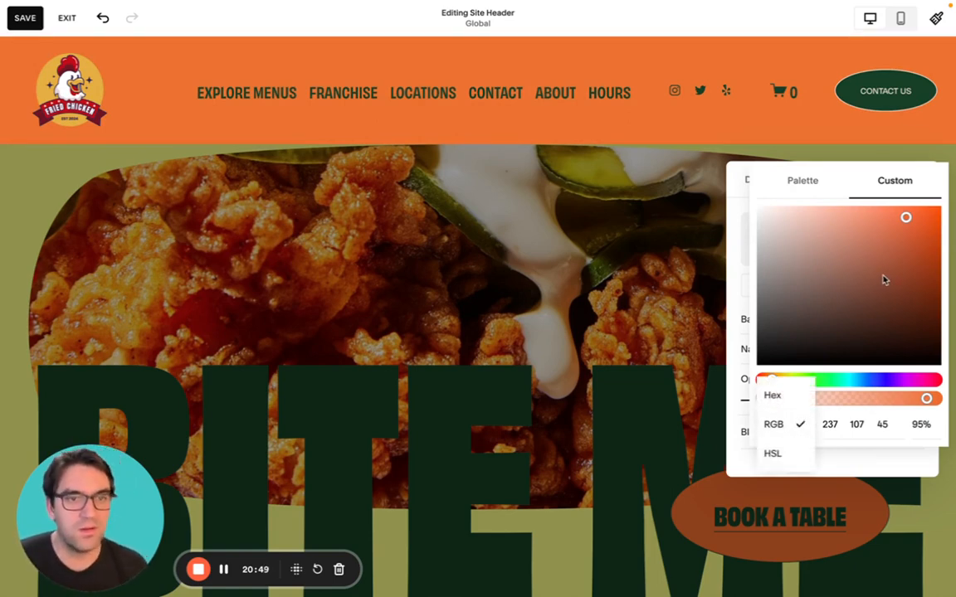
click(664, 156)
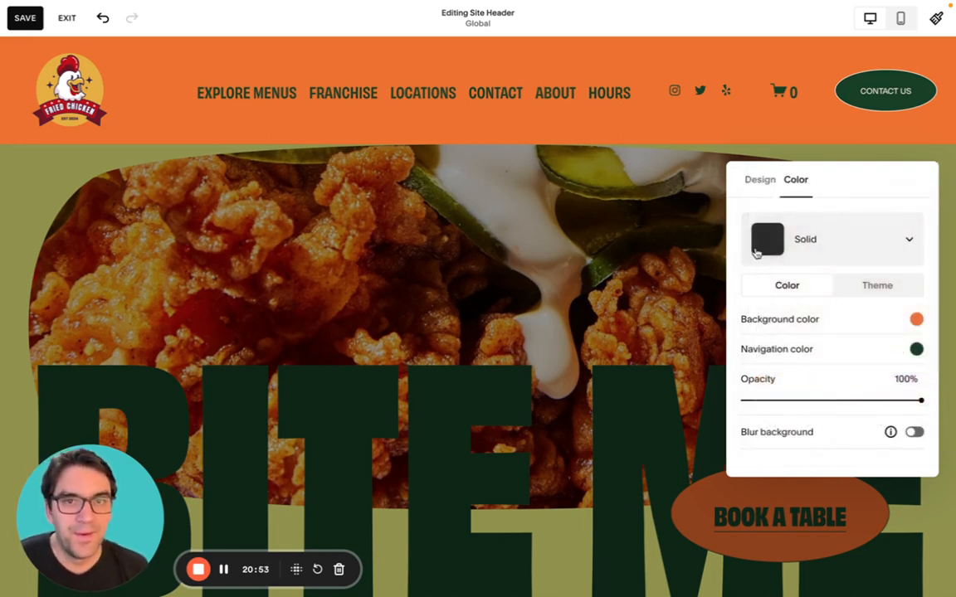
- Try the cream, yellow, lavender and orange palette colors for the header navigation, and return it to dark green
click(915, 349)
click(772, 321)
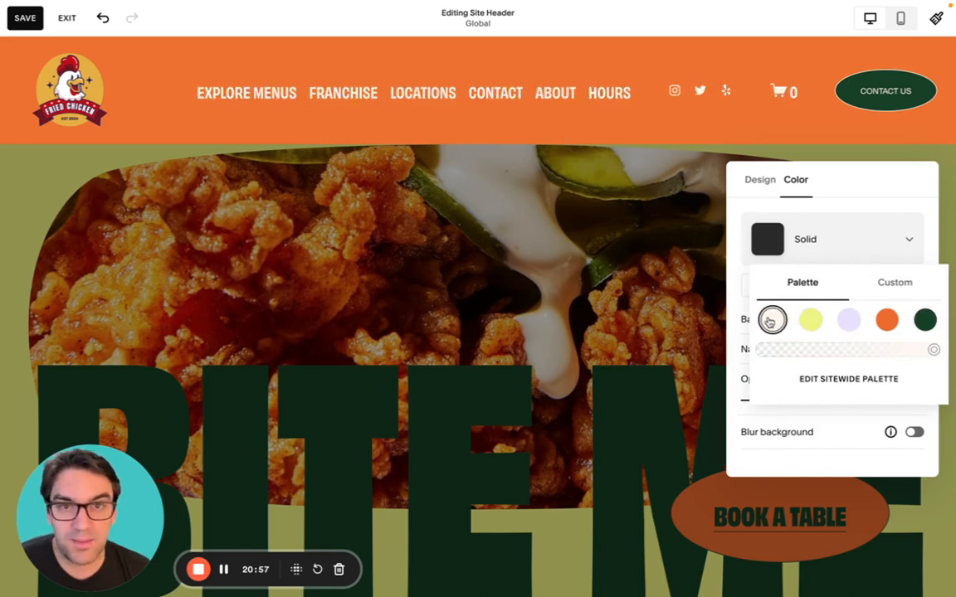
click(811, 321)
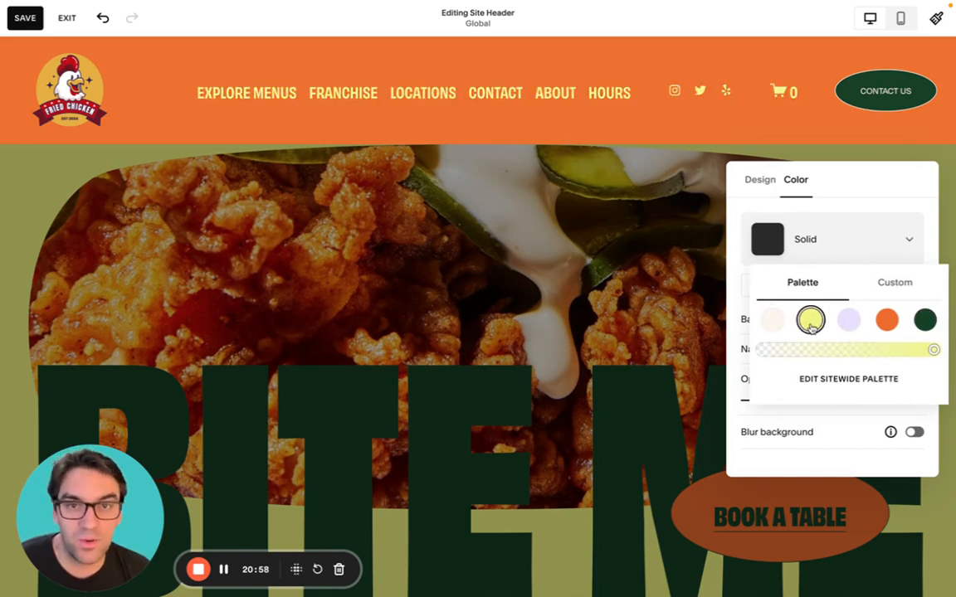
click(853, 322)
click(924, 321)
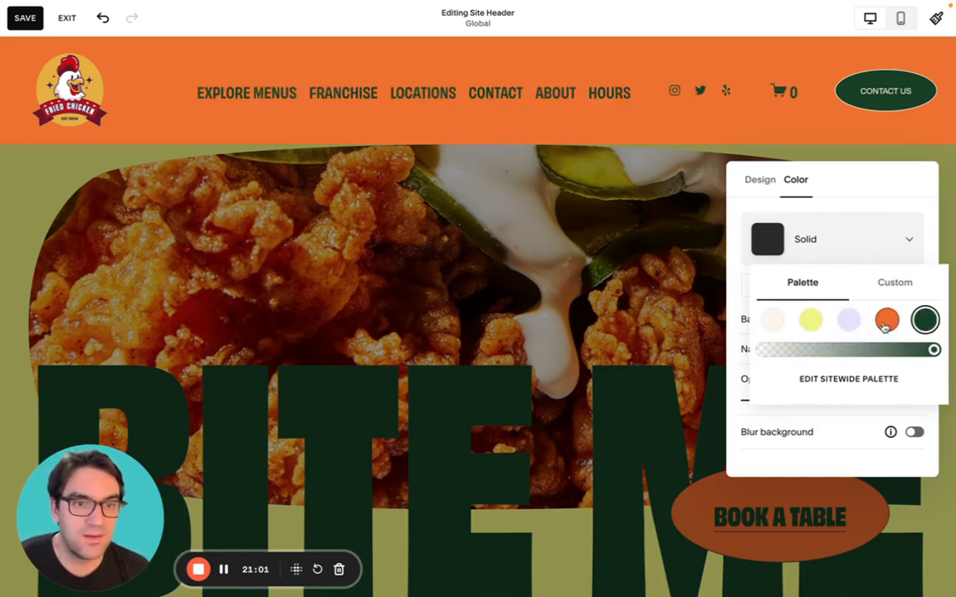
click(884, 326)
click(773, 322)
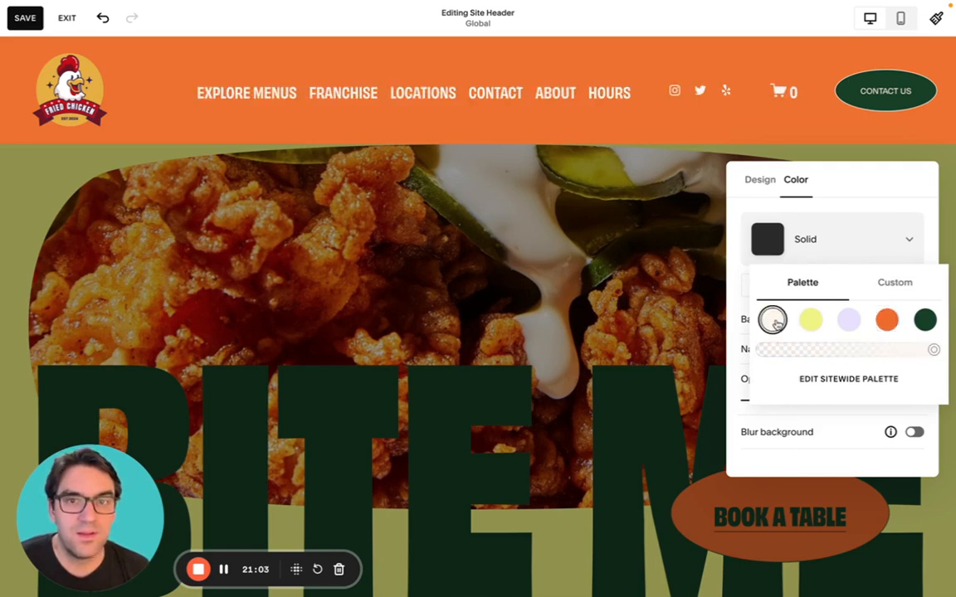
click(810, 322)
click(849, 322)
click(923, 323)
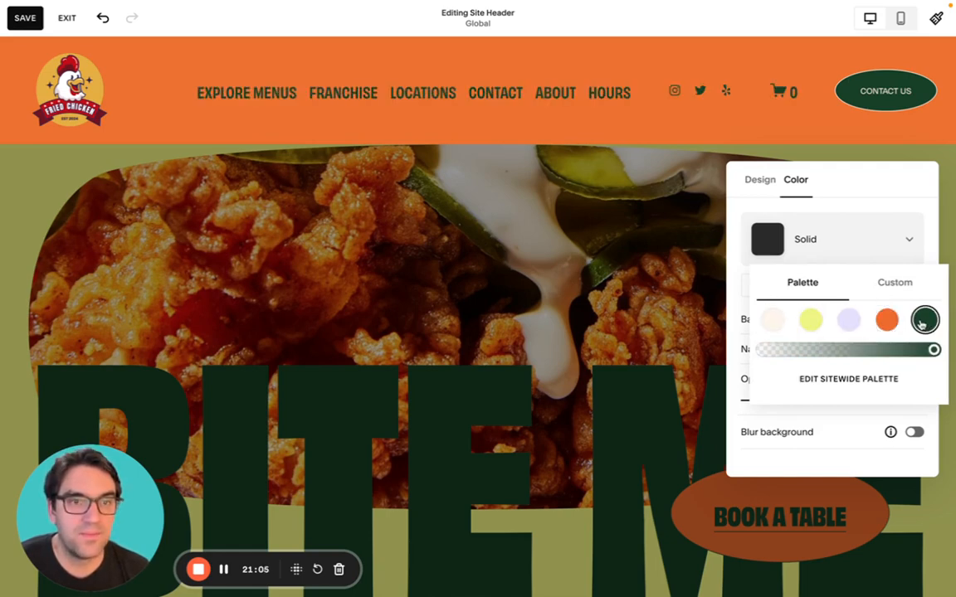
click(929, 254)
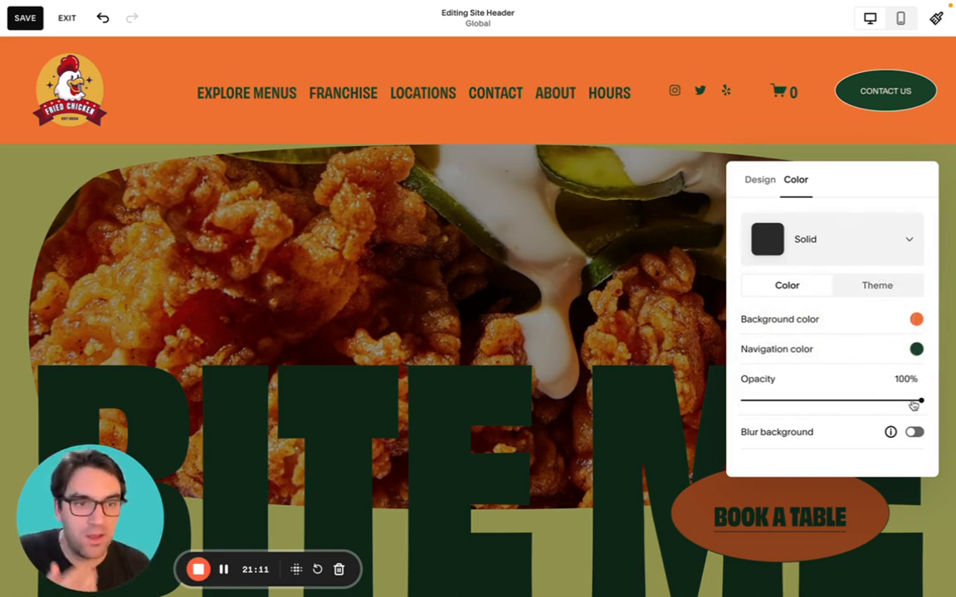
- Keep the header opacity at 100%, and turn on Blur background with a blur amount of 22px
drag(918, 399, 948, 397)
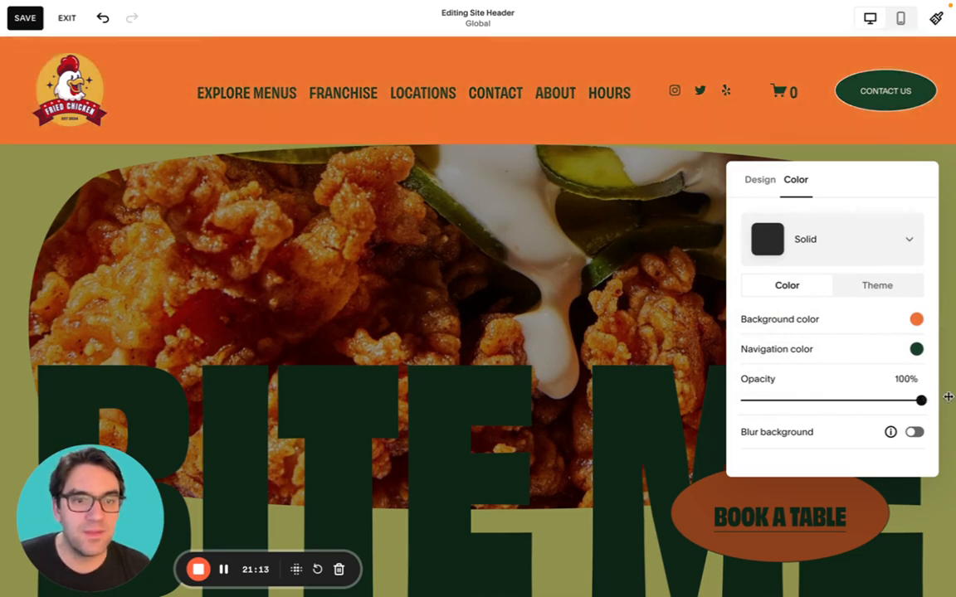
click(912, 433)
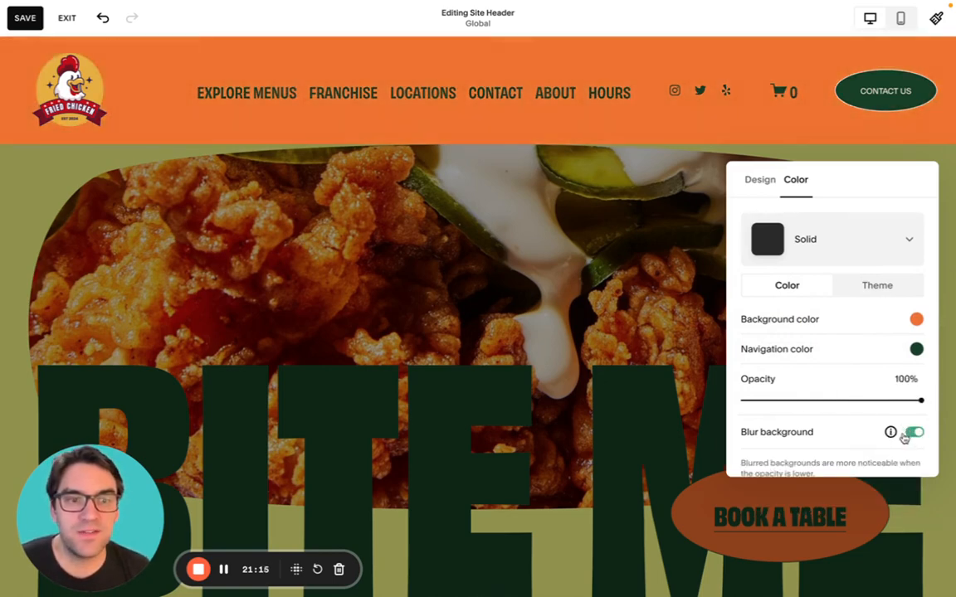
scroll(801, 365, down, 1)
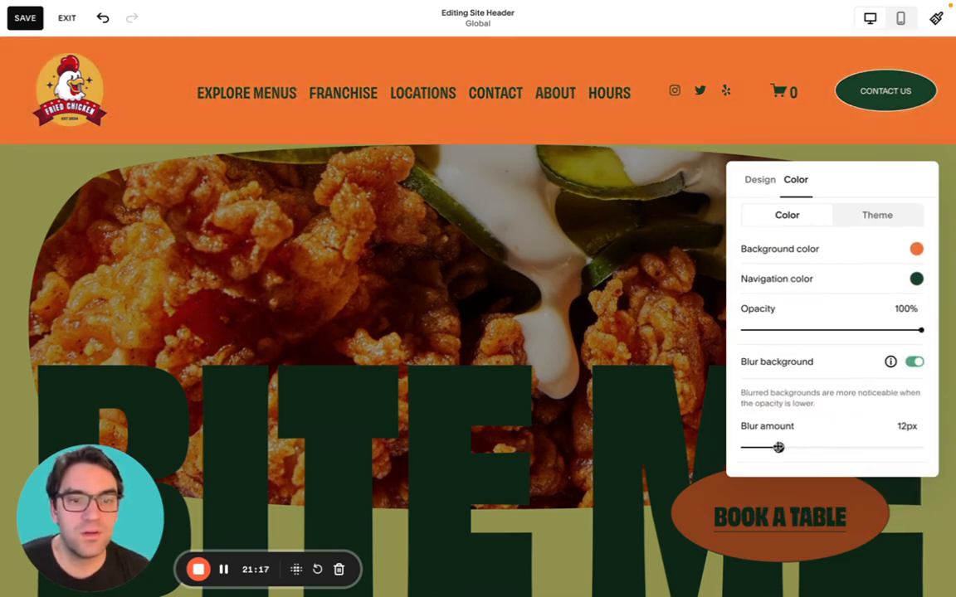
drag(778, 447, 809, 447)
scroll(889, 306, up, 1)
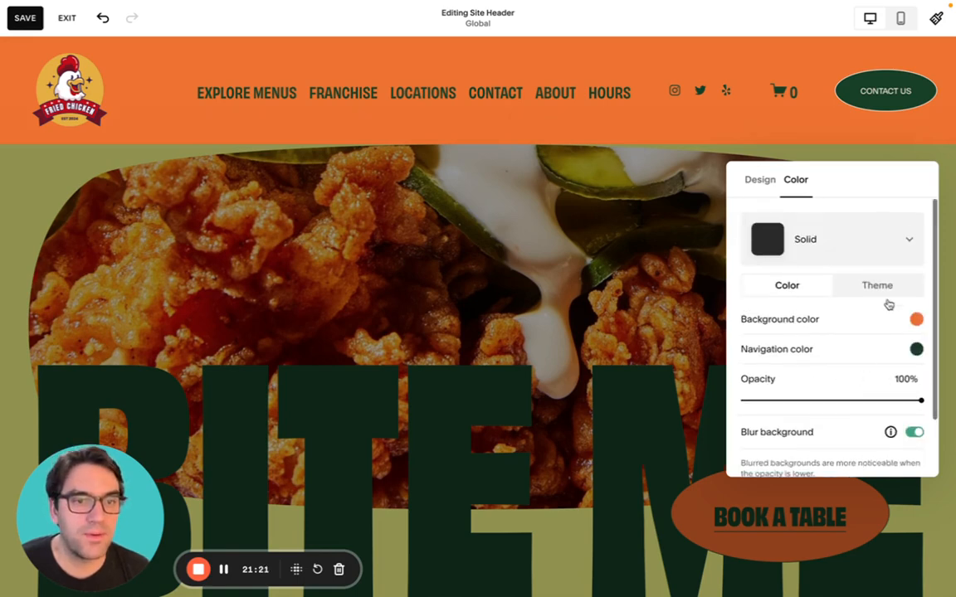
- Preview the header's Theme colors, and try the Gradient style with an orange background at 100% opacity
click(878, 286)
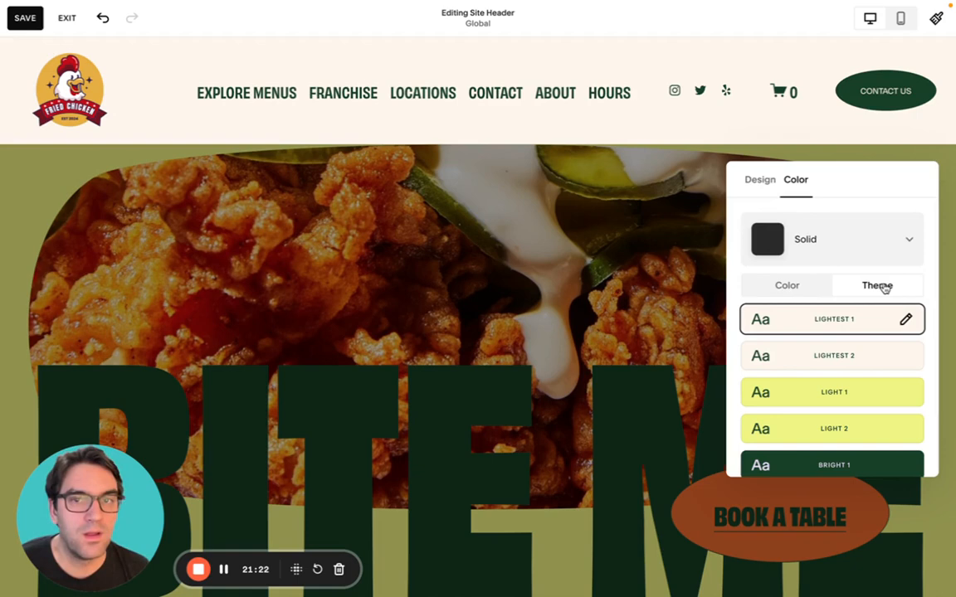
click(799, 286)
click(870, 240)
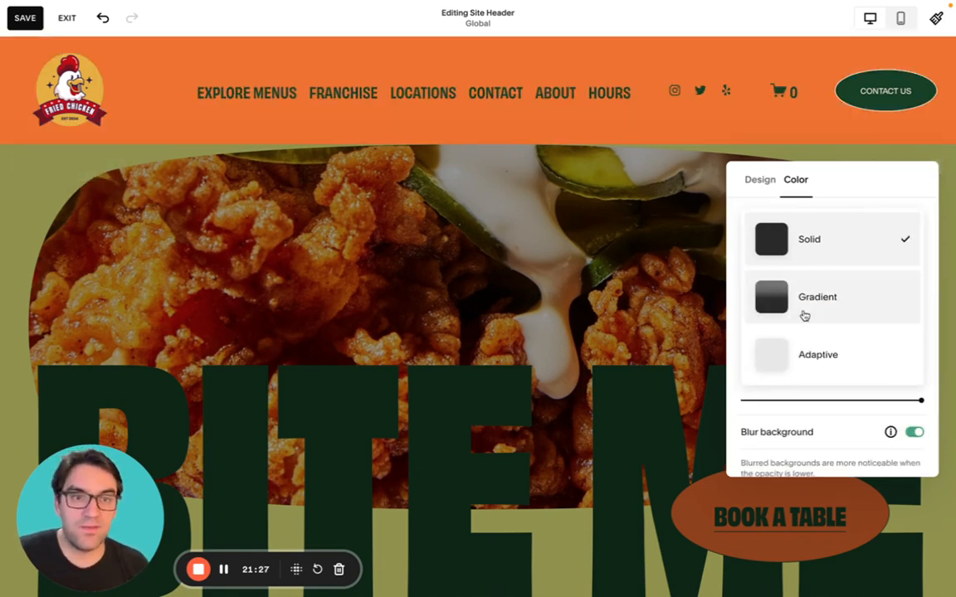
click(803, 309)
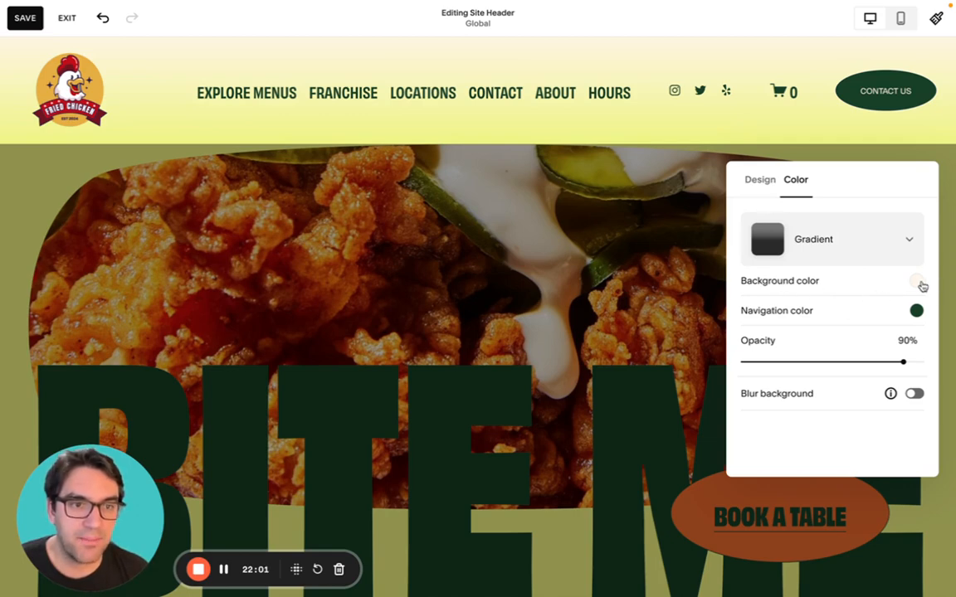
click(918, 282)
click(810, 253)
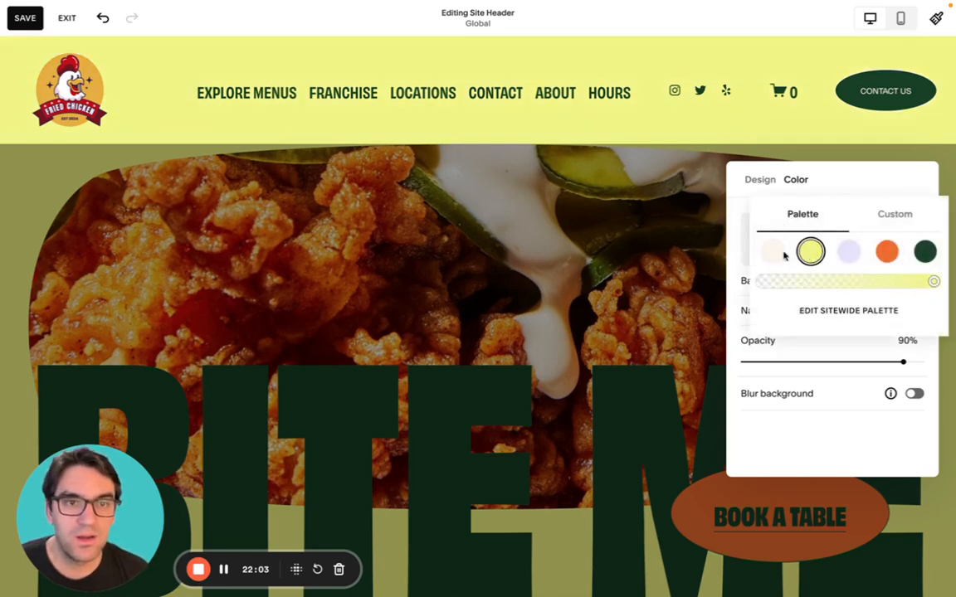
click(849, 251)
click(887, 253)
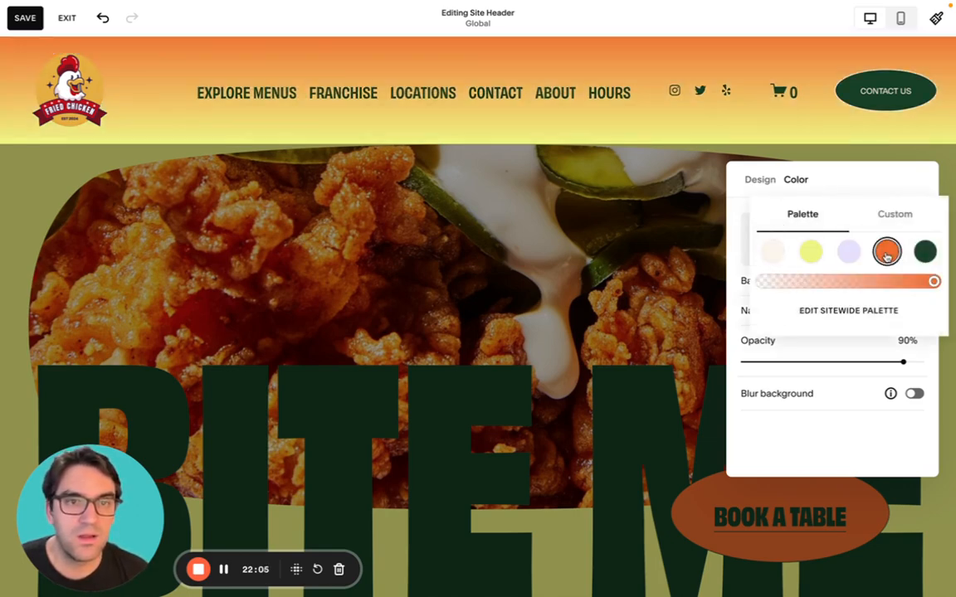
click(925, 179)
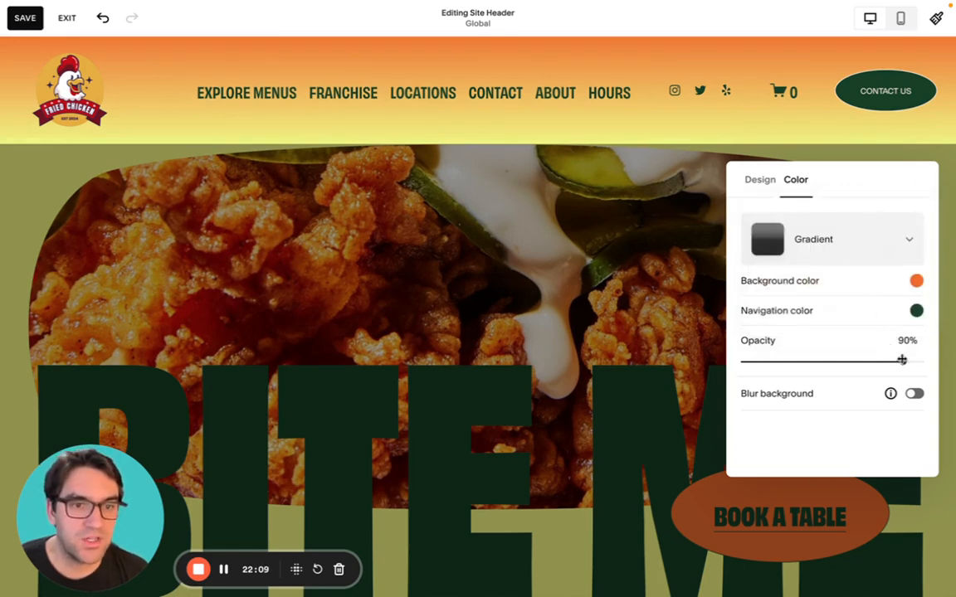
drag(903, 362, 922, 355)
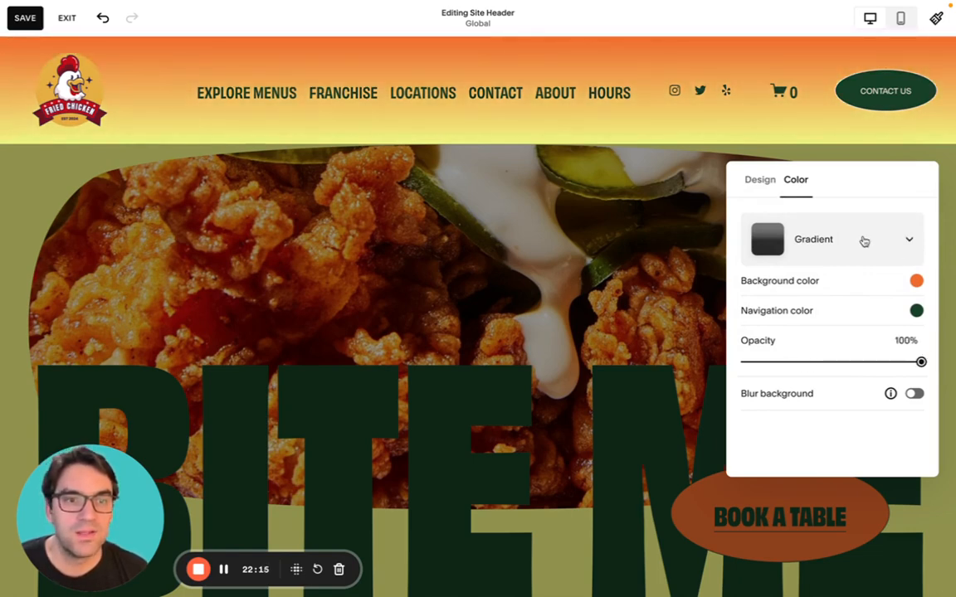
- Try the Adaptive color style for the header, and switch back to Solid
click(864, 241)
click(858, 303)
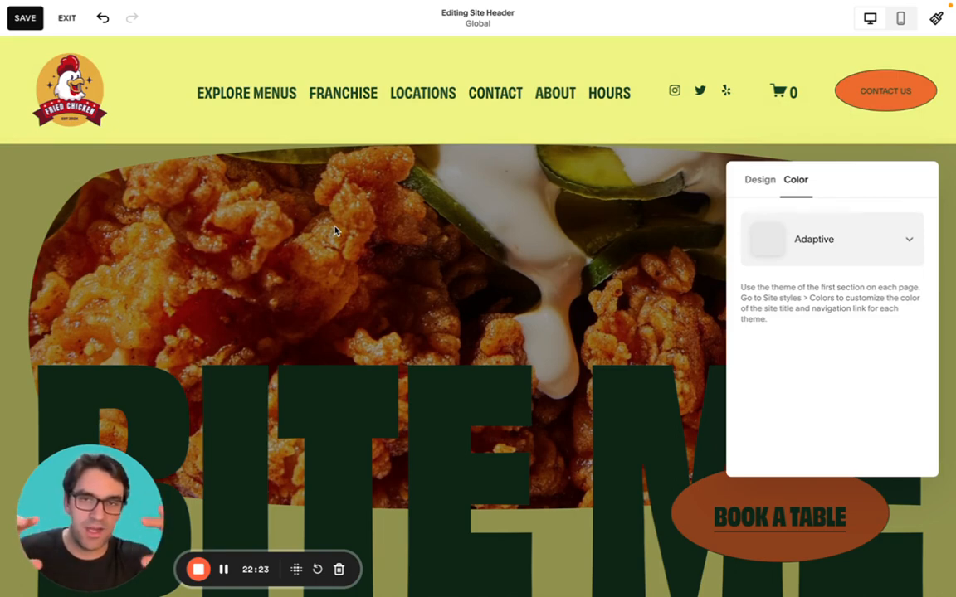
click(824, 240)
click(838, 141)
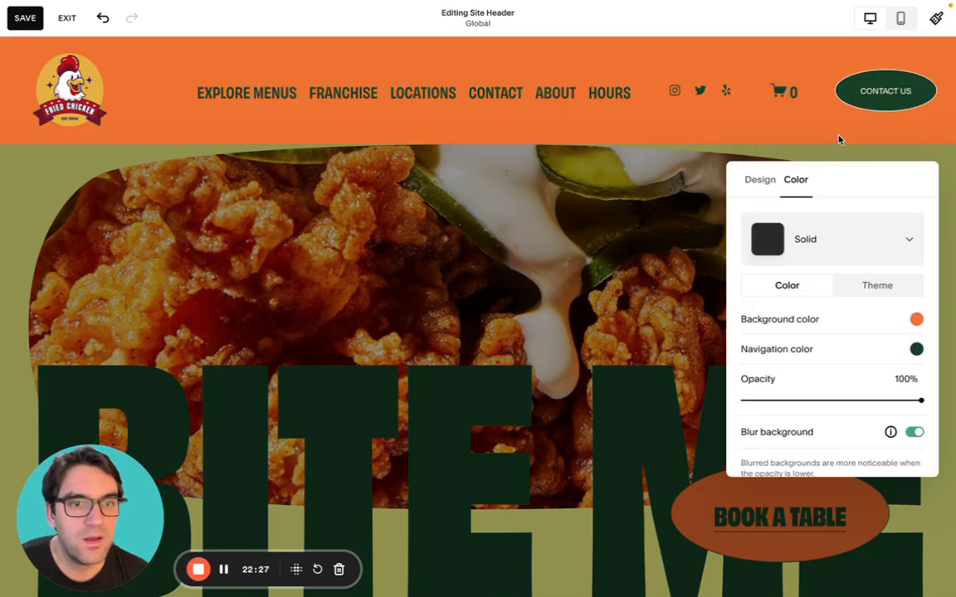
- Review the header's solid color and blur settings, and return to its layout and spacing settings
scroll(847, 249, down, 1)
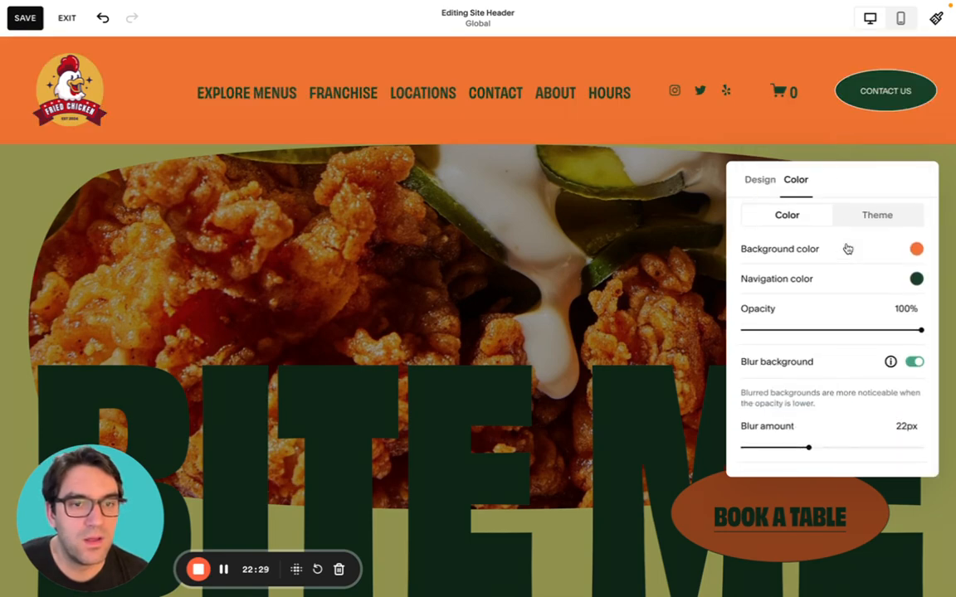
scroll(846, 248, up, 1)
click(760, 181)
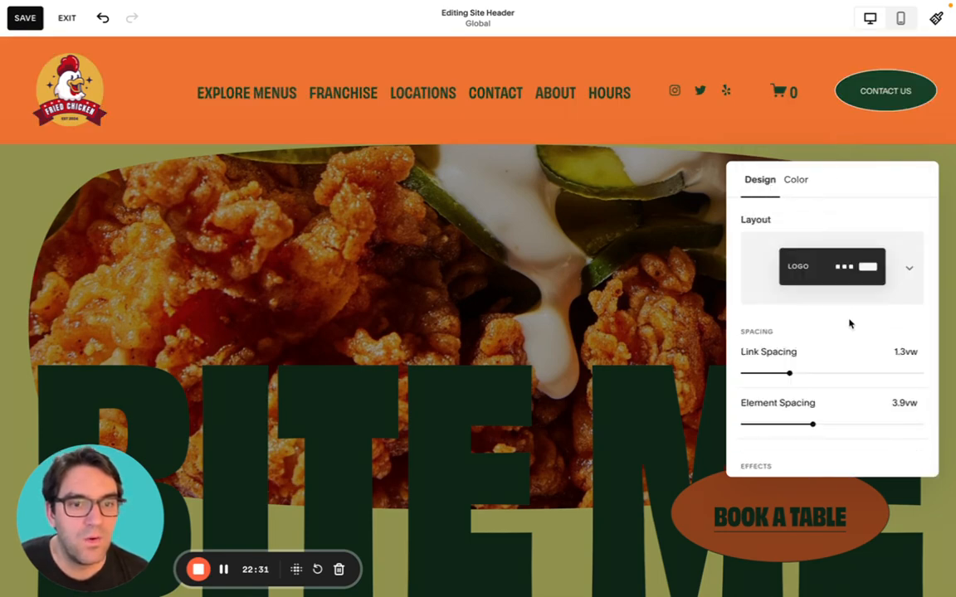
- Add a drop shadow to the header, and try different spread, distance and blur amounts
scroll(849, 325, down, 3)
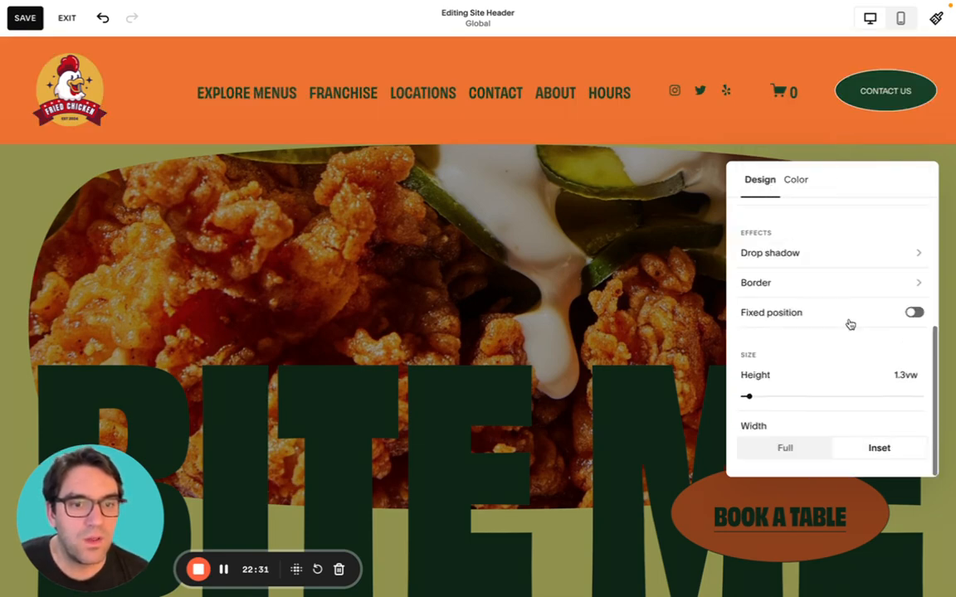
click(817, 253)
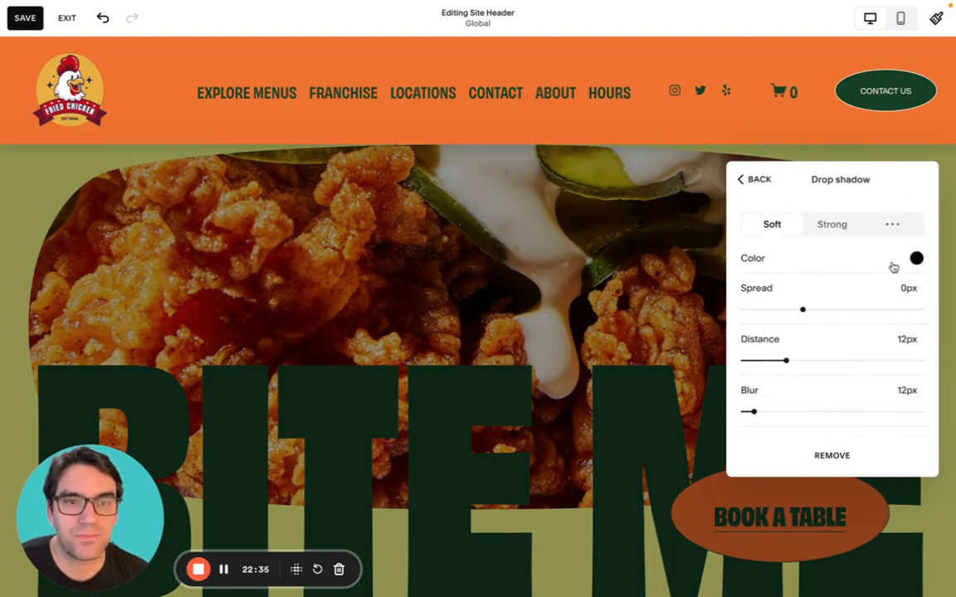
drag(804, 311, 843, 309)
drag(787, 360, 832, 360)
mouse_move(761, 409)
mouse_down()
mouse_move(864, 411)
mouse_move(758, 410)
mouse_up()
- Try the Strong drop shadow preset on the header, and switch back to Soft
click(836, 224)
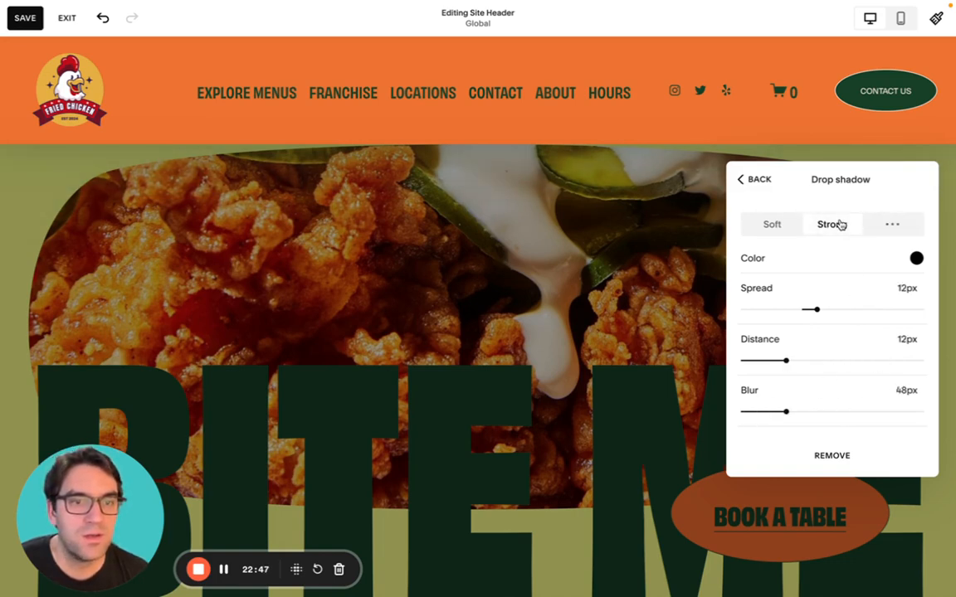
click(772, 225)
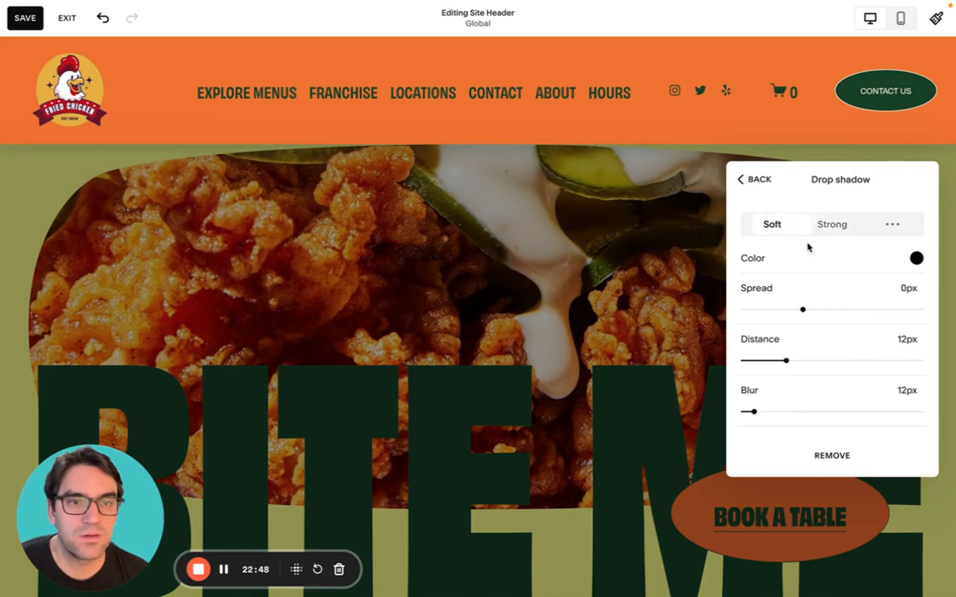
click(759, 179)
- Add a medium-thickness border around the header, and color it with the off-white palette swatch
scroll(879, 301, down, 5)
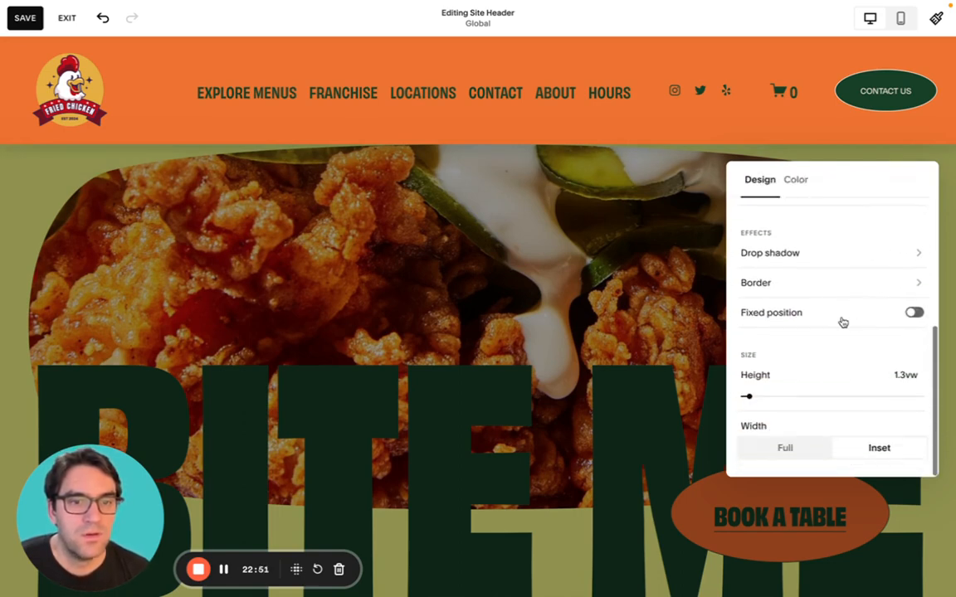
click(836, 279)
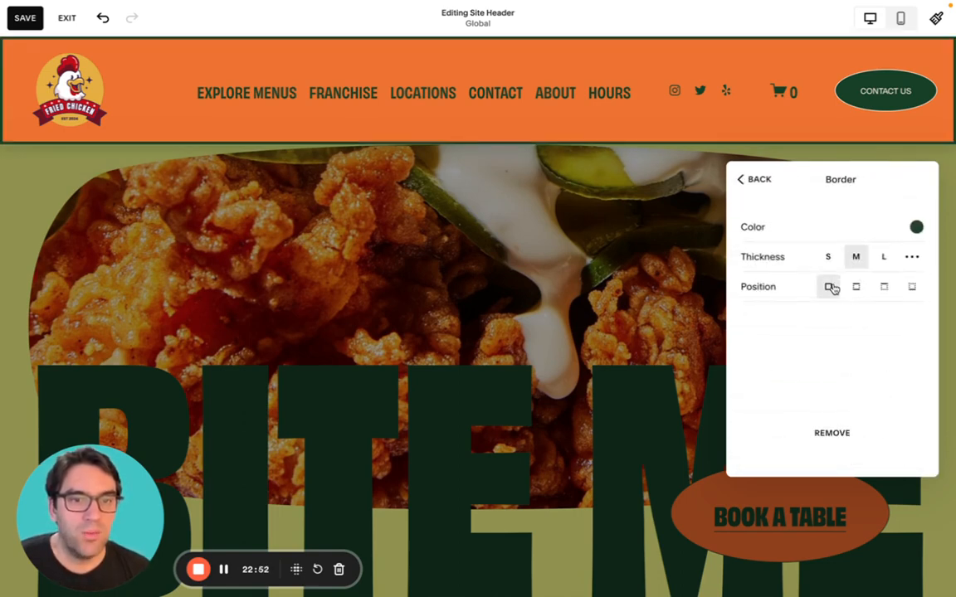
click(916, 227)
click(775, 199)
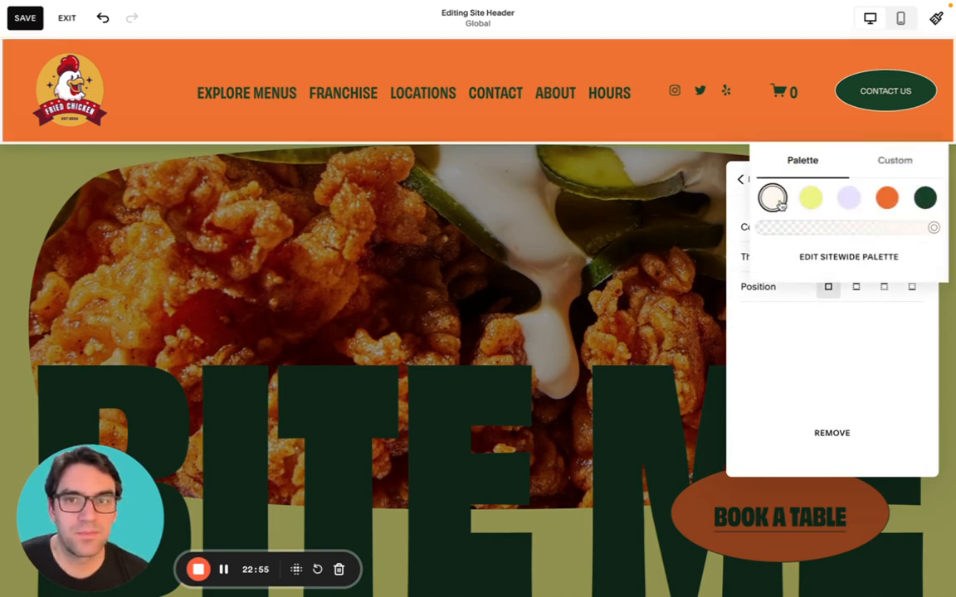
click(743, 177)
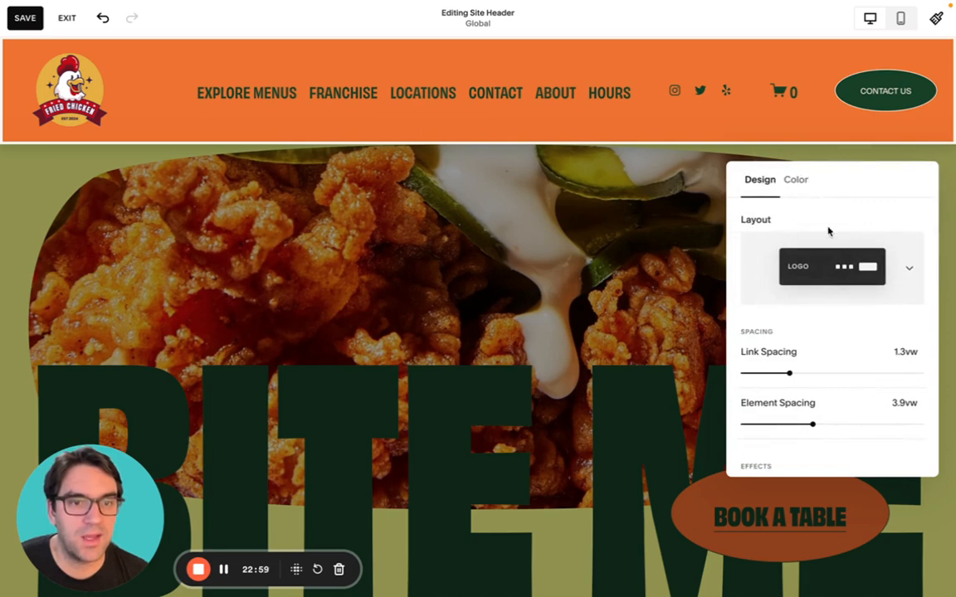
- Try the alternative positions for the header border, and place it along the bottom edge only
scroll(855, 358, down, 5)
click(832, 284)
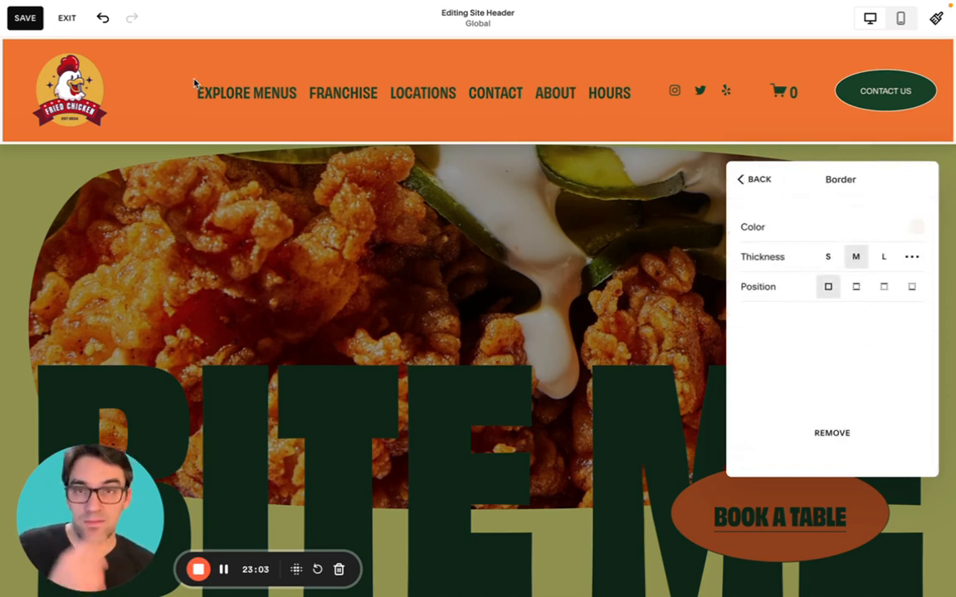
click(855, 287)
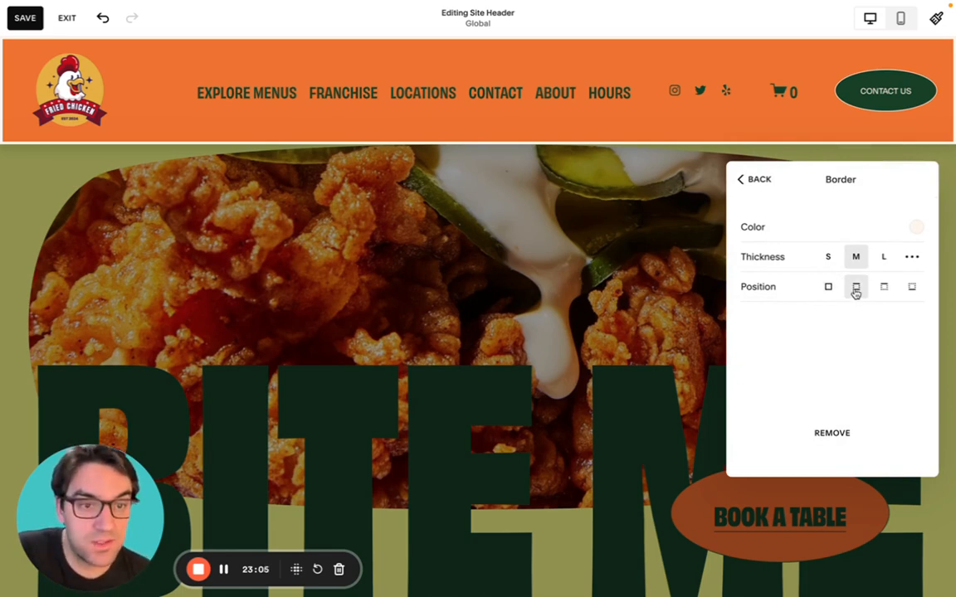
click(884, 288)
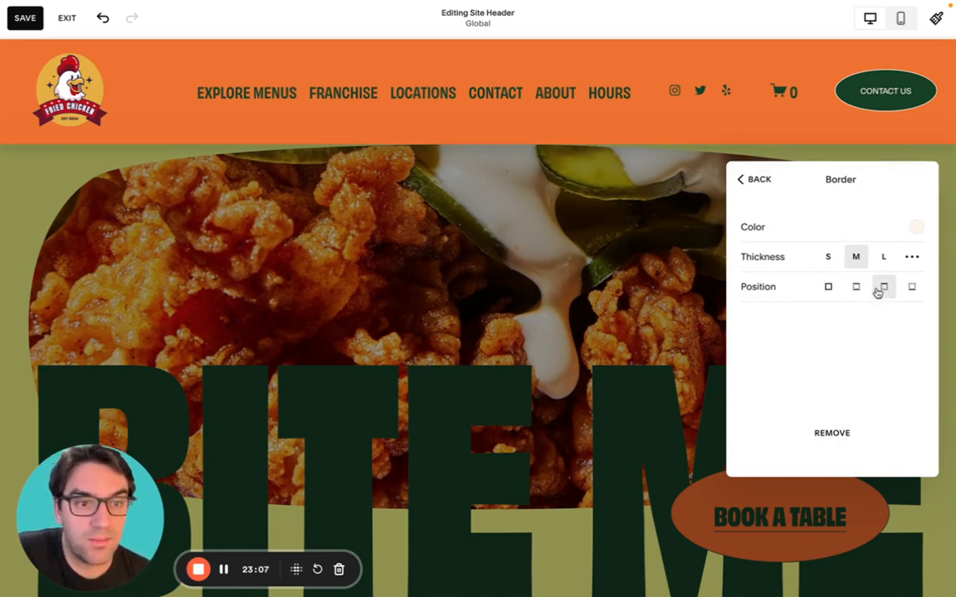
click(916, 288)
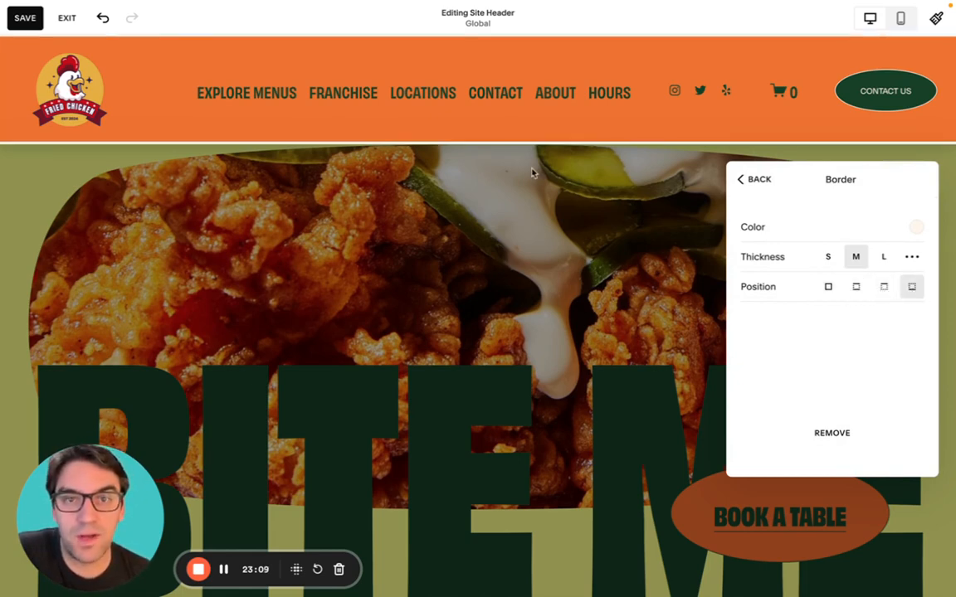
click(749, 186)
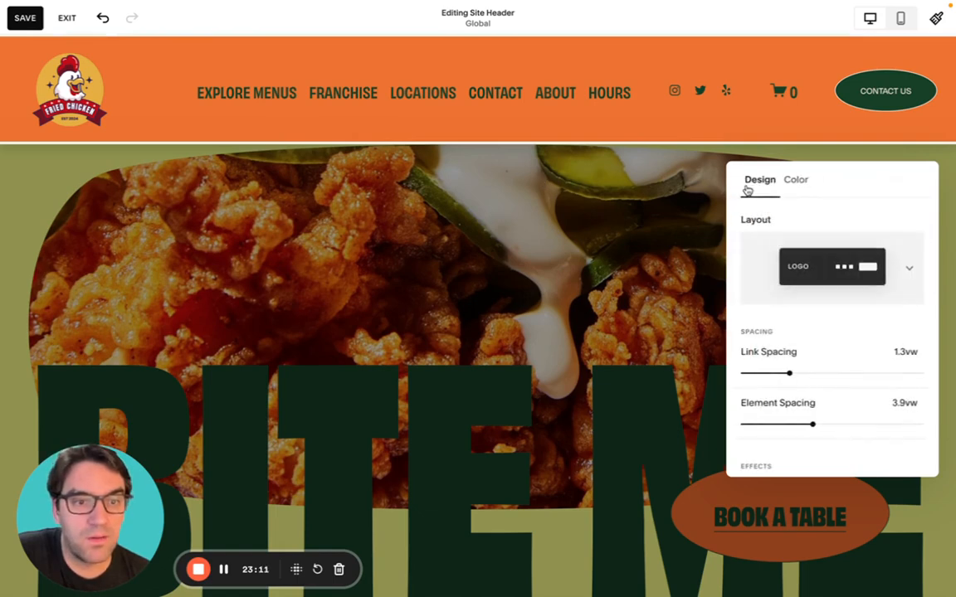
scroll(823, 296, down, 5)
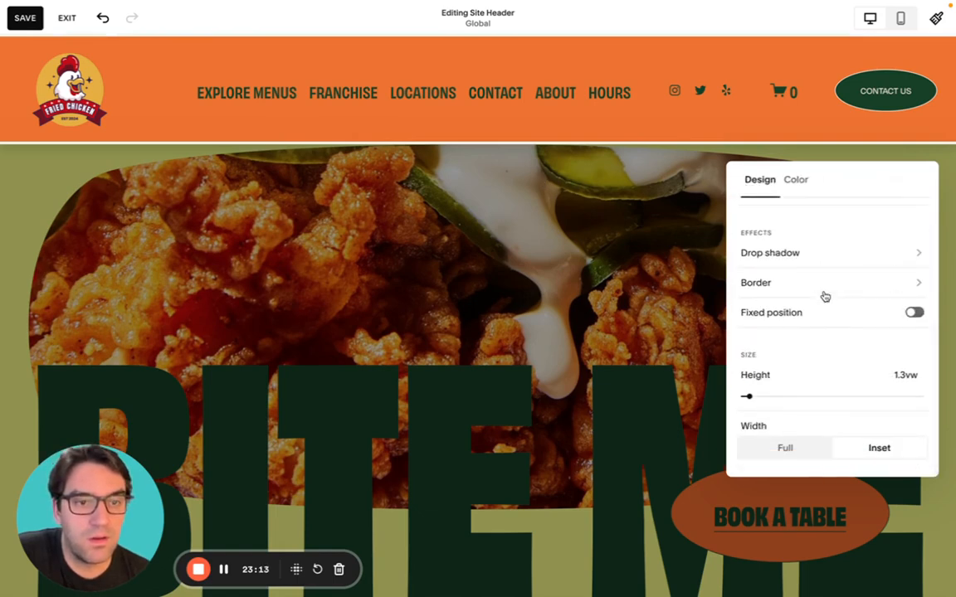